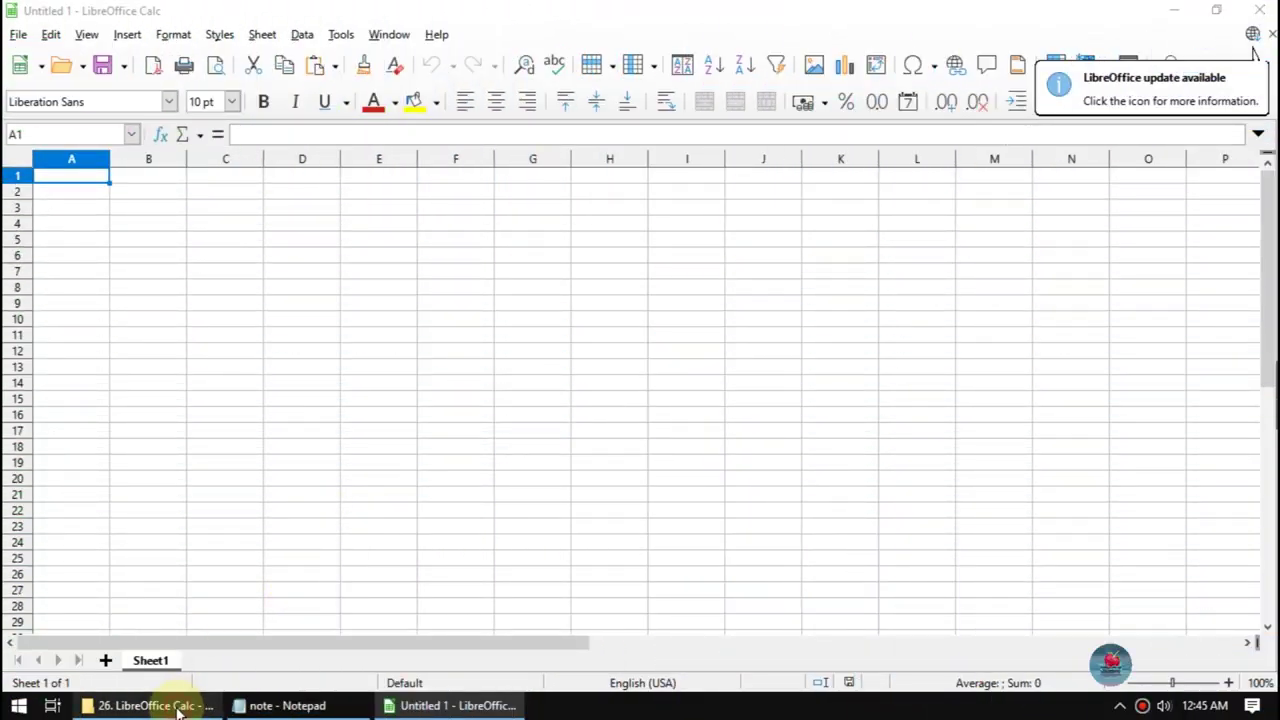
Switch to the '26. LibreOffice Calc - Menu Format Part 1' folder in File Explorer
{"action": "left_click", "coordinate": [182, 703]}
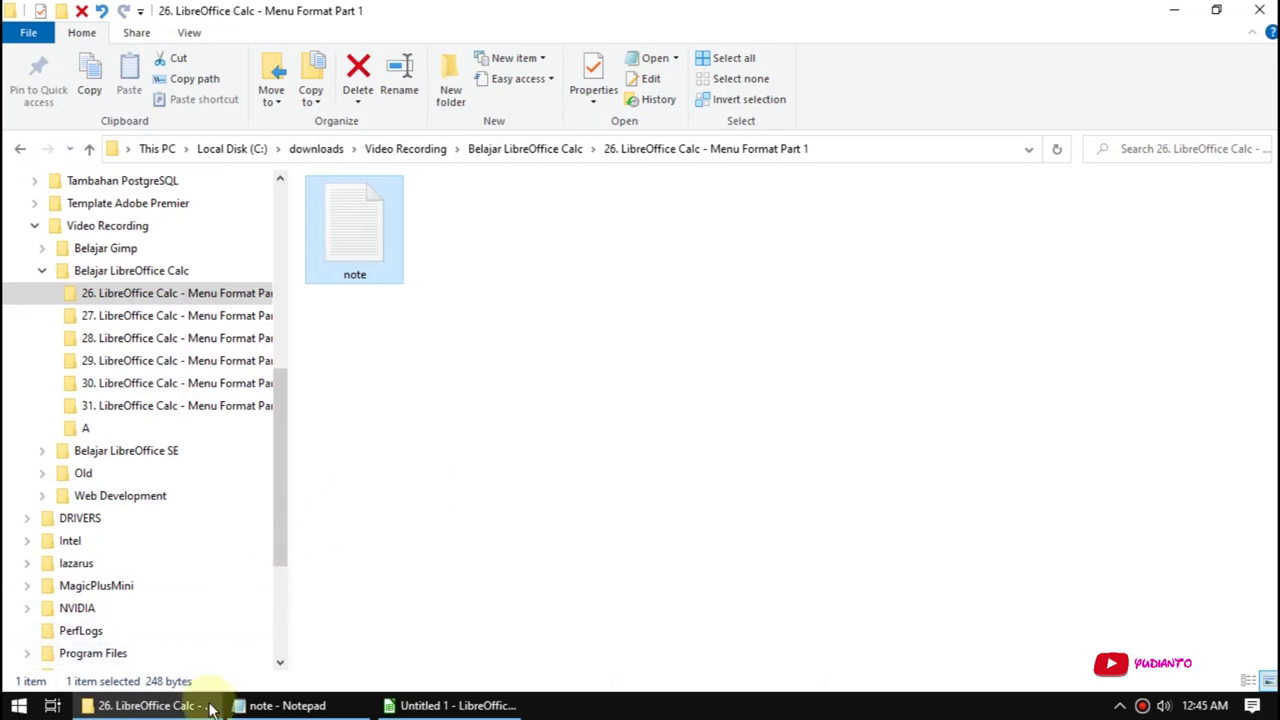
Review the Notepad list of format topics, down to toggle case, then return to blank Calc
{"action": "left_click", "coordinate": [255, 704]}
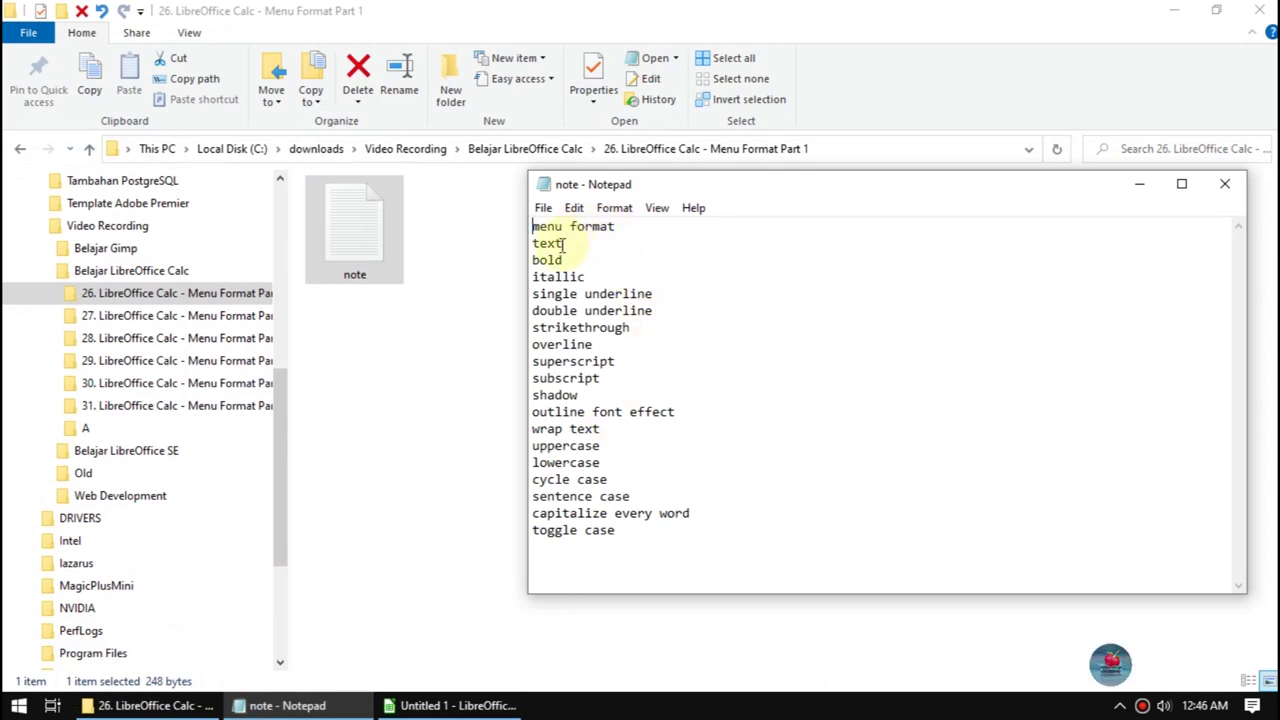
{"action": "left_click_drag", "start_coordinate": [562, 243], "coordinate": [540, 243]}
{"action": "left_click_drag", "start_coordinate": [620, 530], "coordinate": [532, 530]}
{"action": "left_click", "coordinate": [455, 705]}
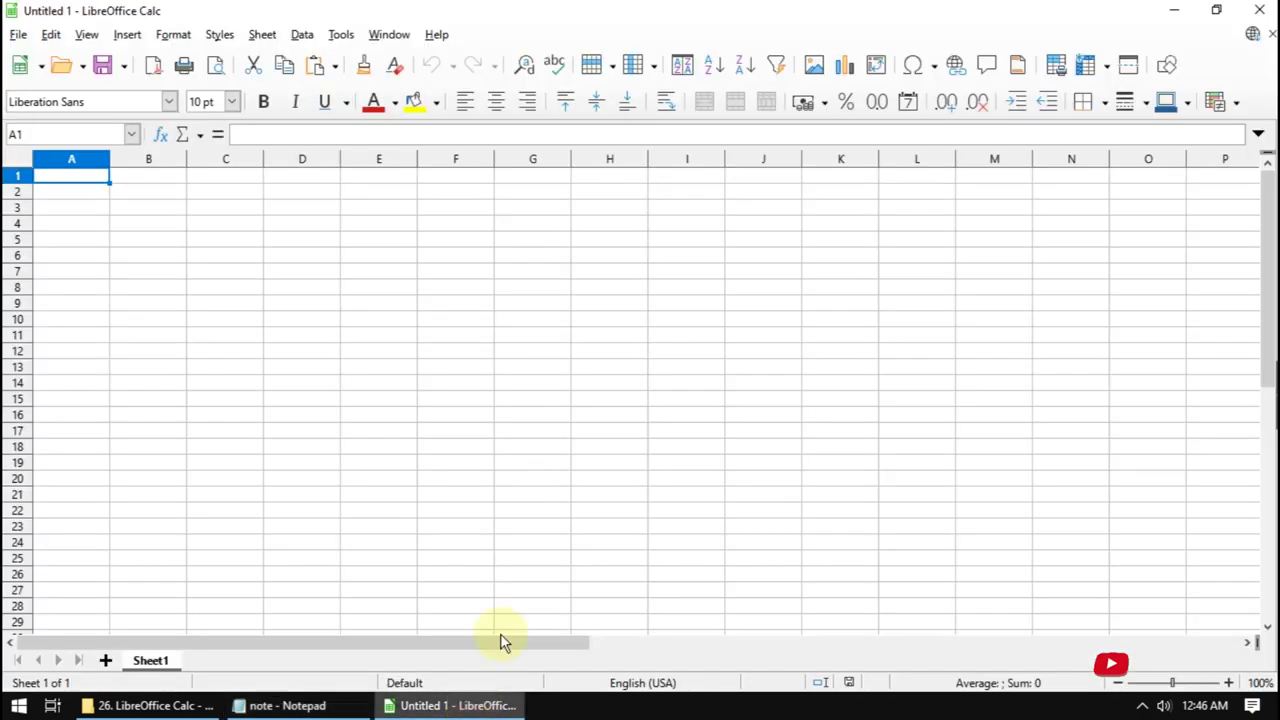
Browse the Format > Text effects list and close it without applying anything
{"action": "left_click", "coordinate": [173, 34]}
{"action": "key", "text": "Escape"}
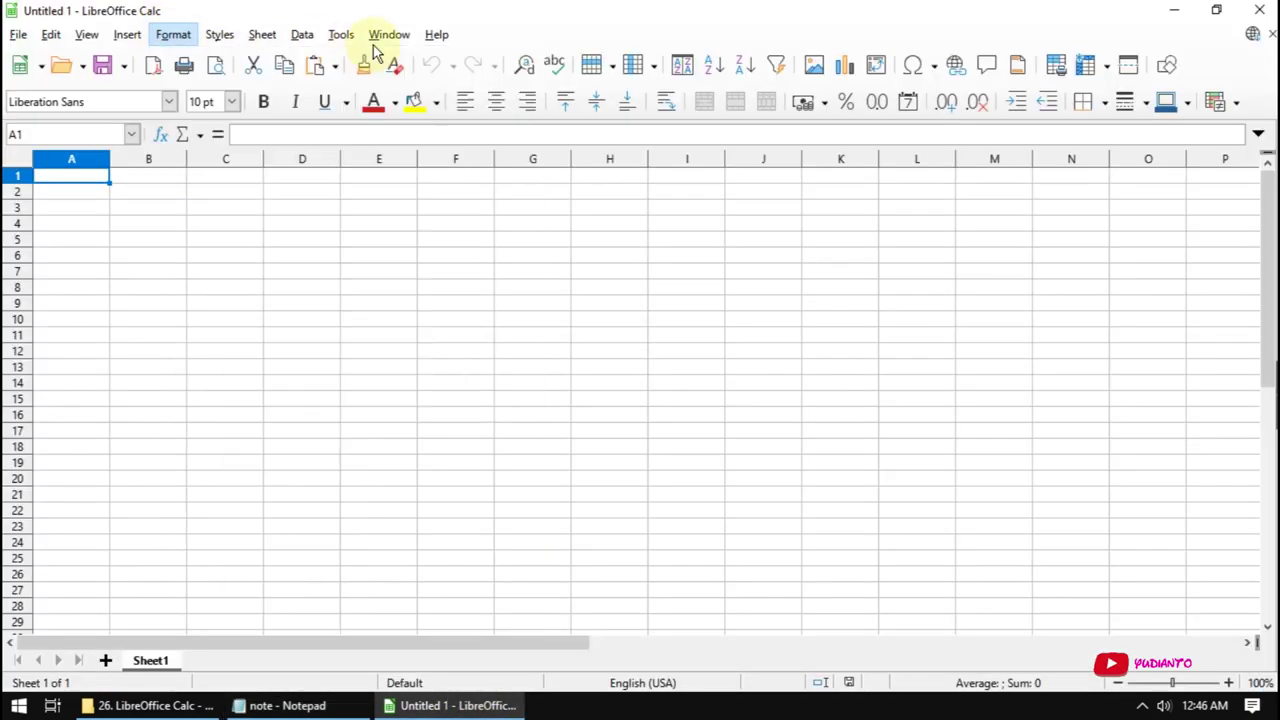
{"action": "left_click", "coordinate": [389, 34]}
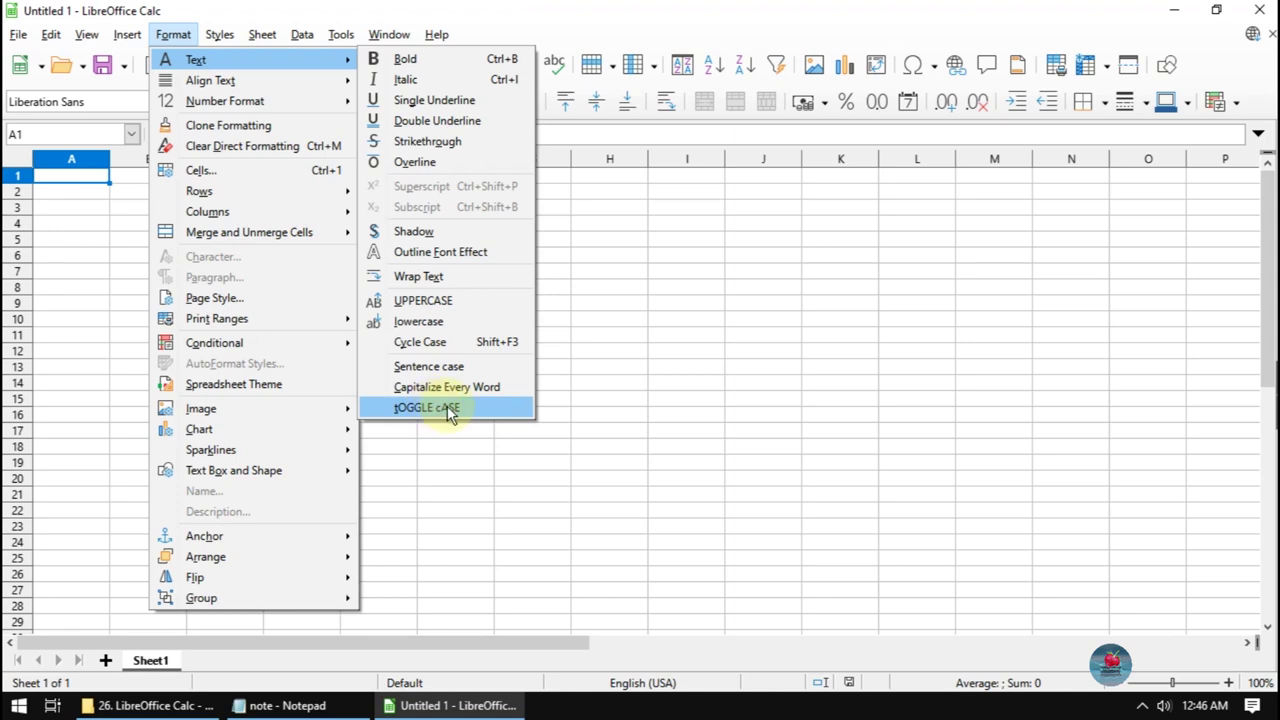
{"action": "left_click", "coordinate": [645, 308]}
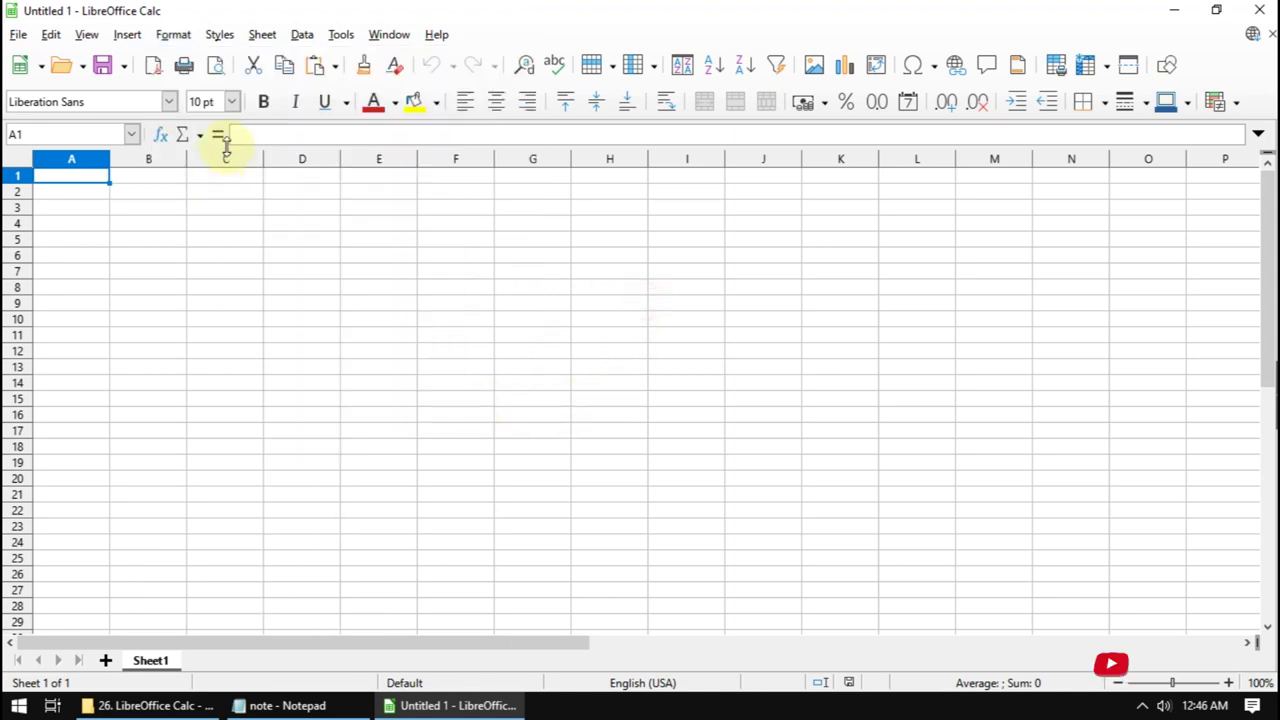
Enter 'I lost my word' in A1 and widen column A to fit it
{"action": "left_click", "coordinate": [275, 130]}
{"action": "type", "text": "I lost M"}
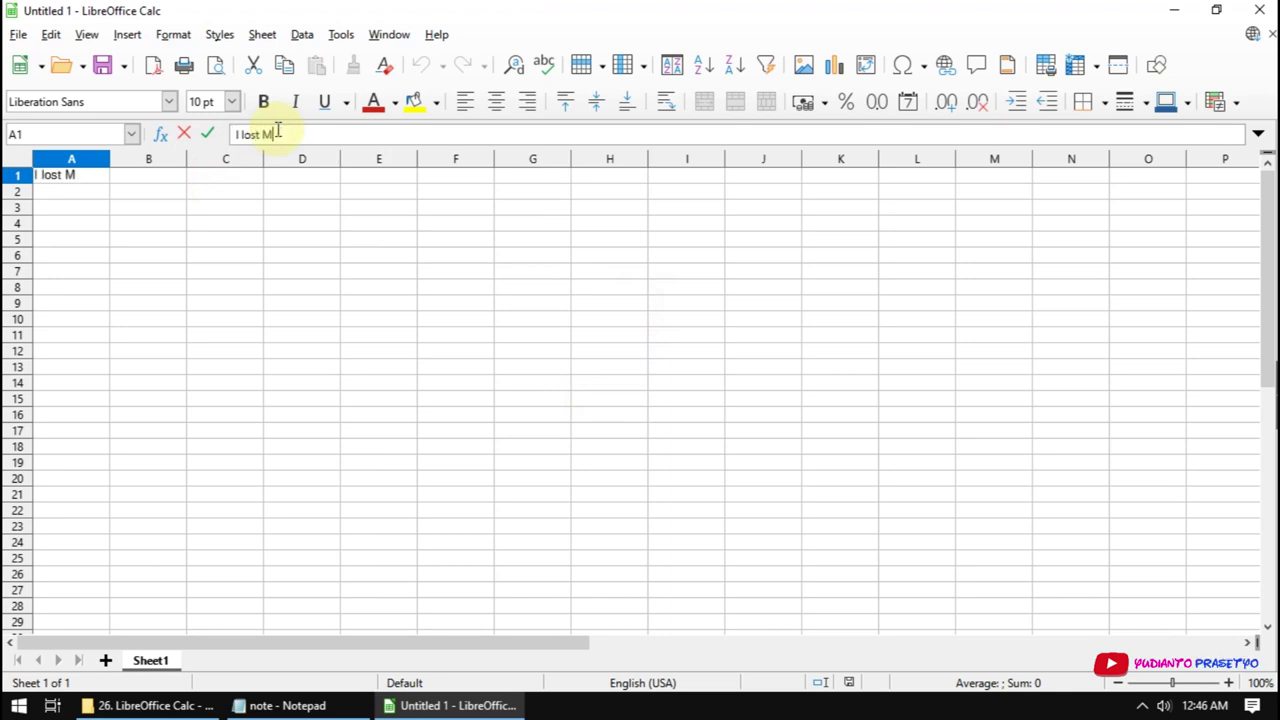
{"action": "key", "text": "BackSpace"}
{"action": "type", "text": "my wor"}
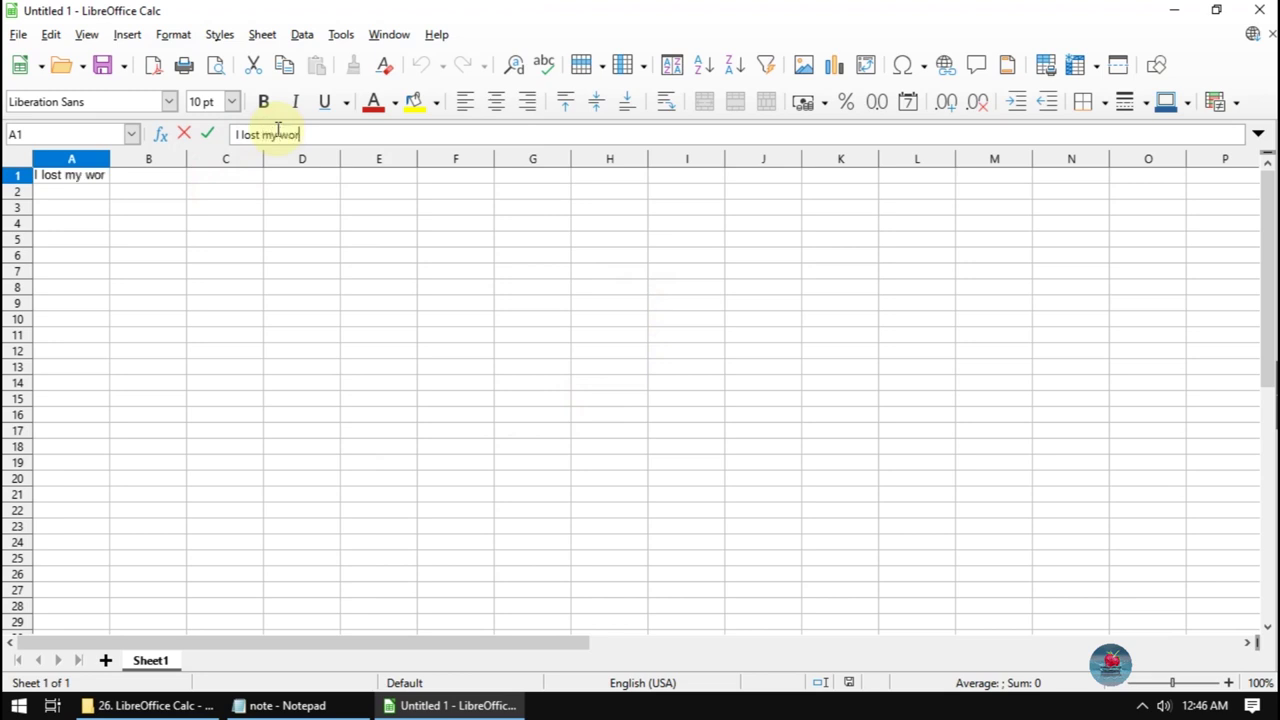
{"action": "type", "text": "d"}
{"action": "key", "text": "Return"}
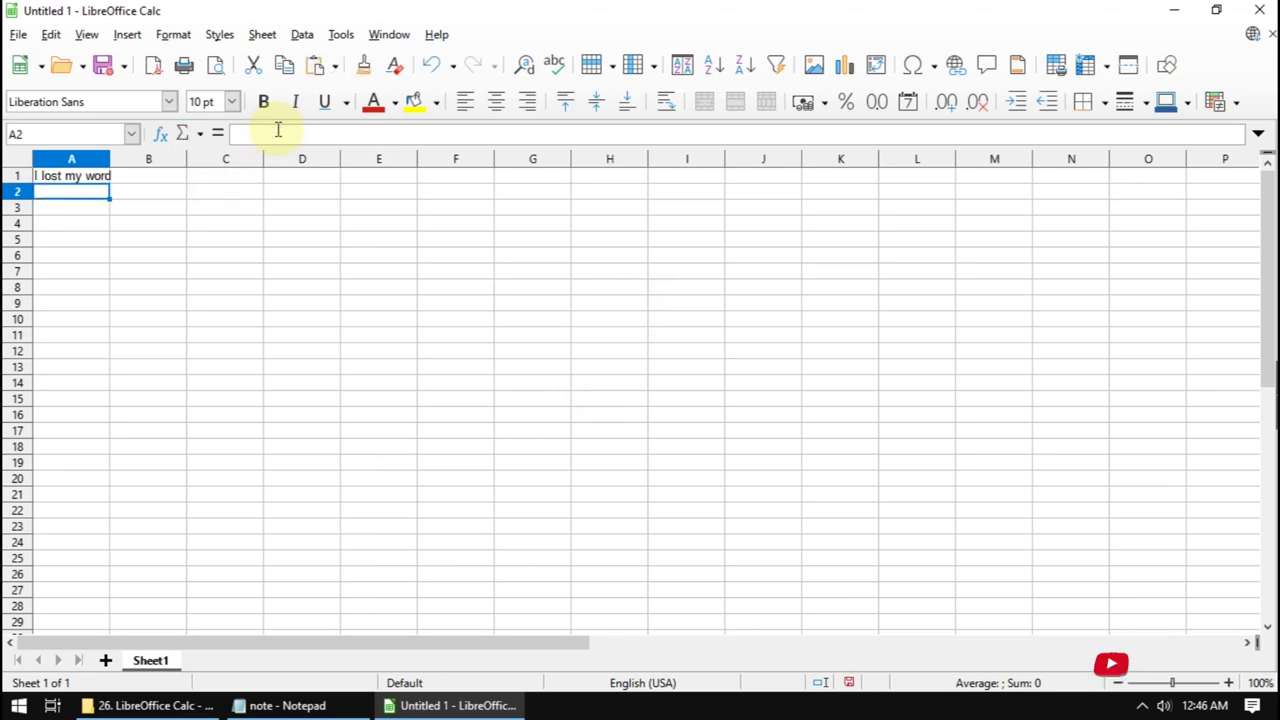
{"action": "left_click_drag", "start_coordinate": [110, 162], "coordinate": [142, 162]}
{"action": "left_click", "coordinate": [90, 180]}
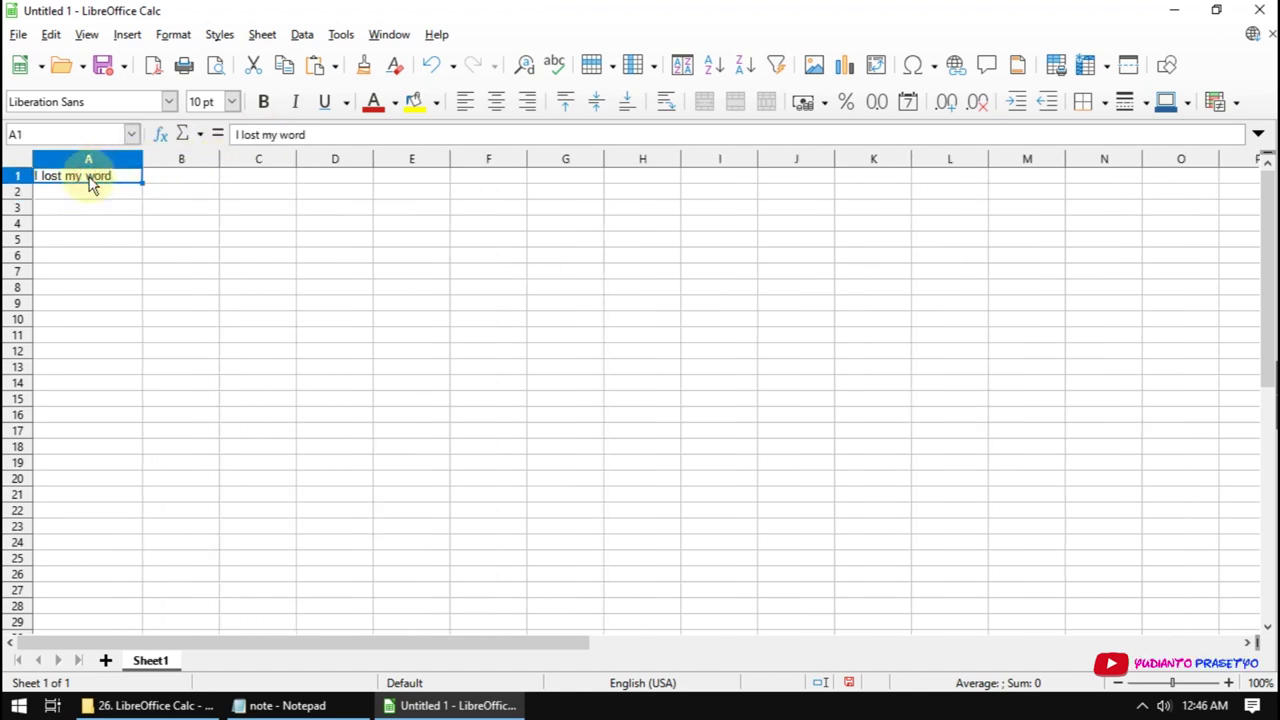
Make the A1 text bold, italic and single-underlined via Format > Text
{"action": "left_click", "coordinate": [175, 36]}
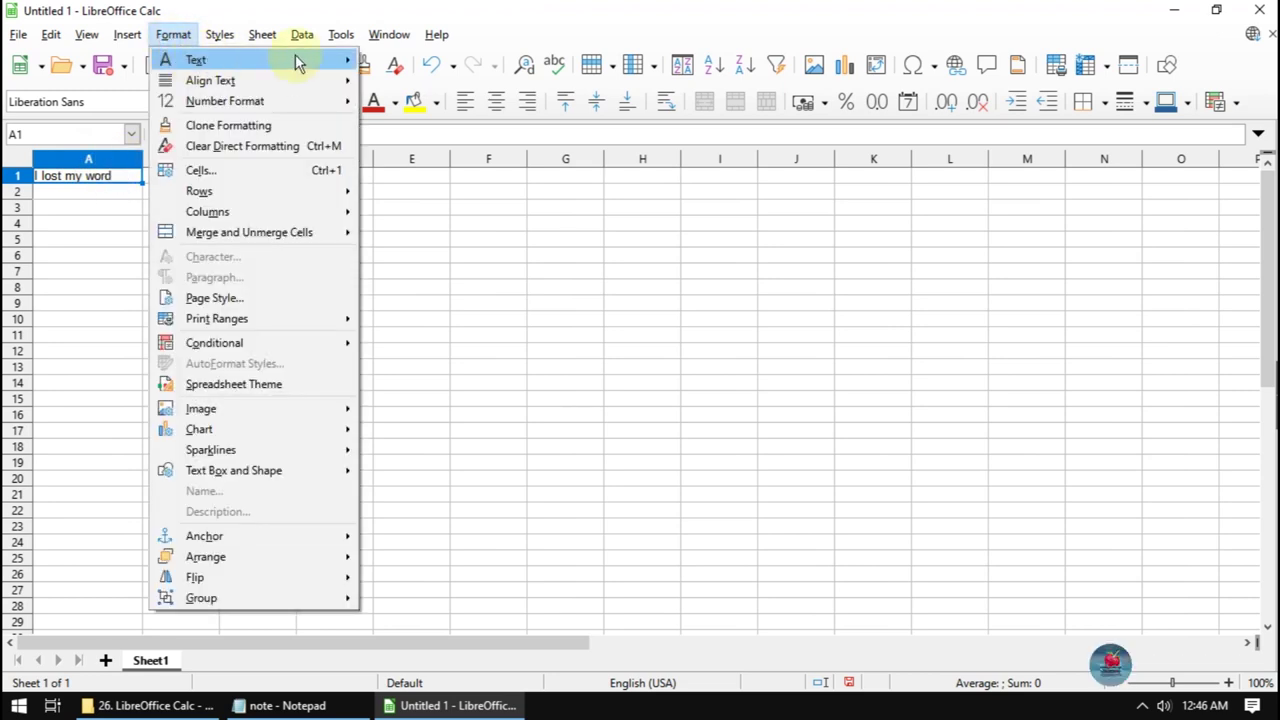
{"action": "mouse_move", "coordinate": [250, 60]}
{"action": "left_click", "coordinate": [375, 60]}
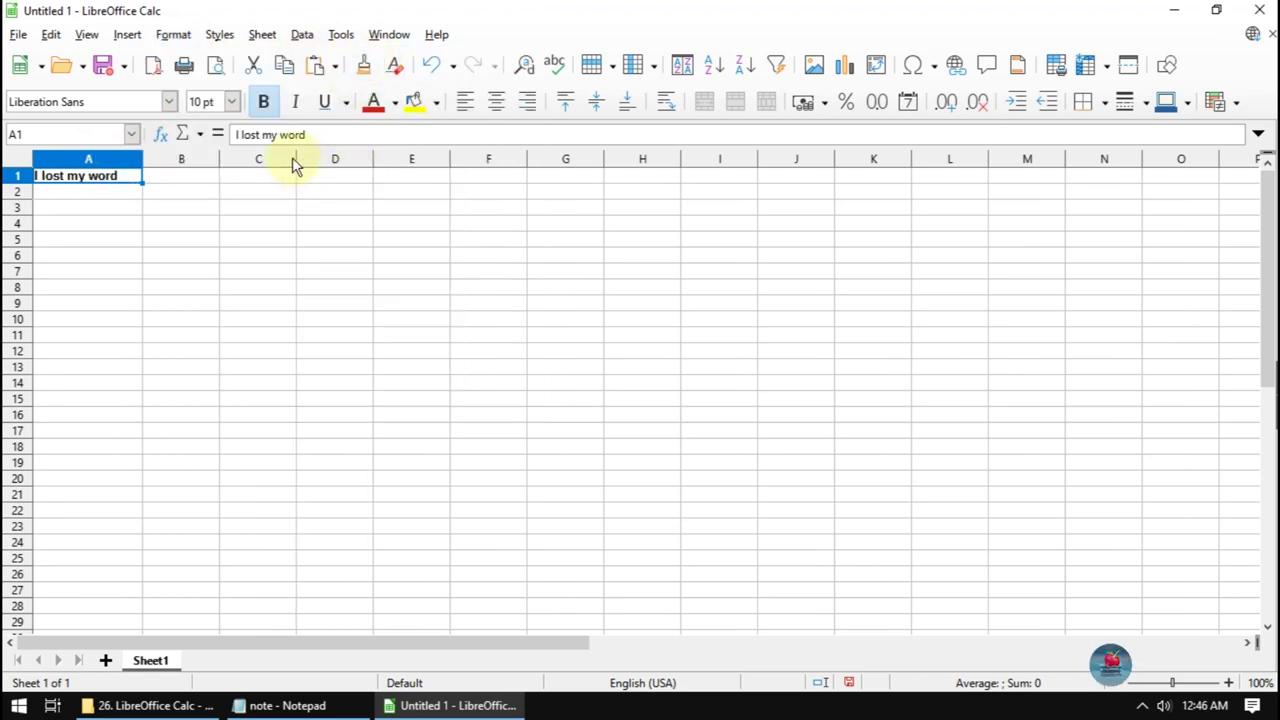
{"action": "left_click", "coordinate": [176, 36]}
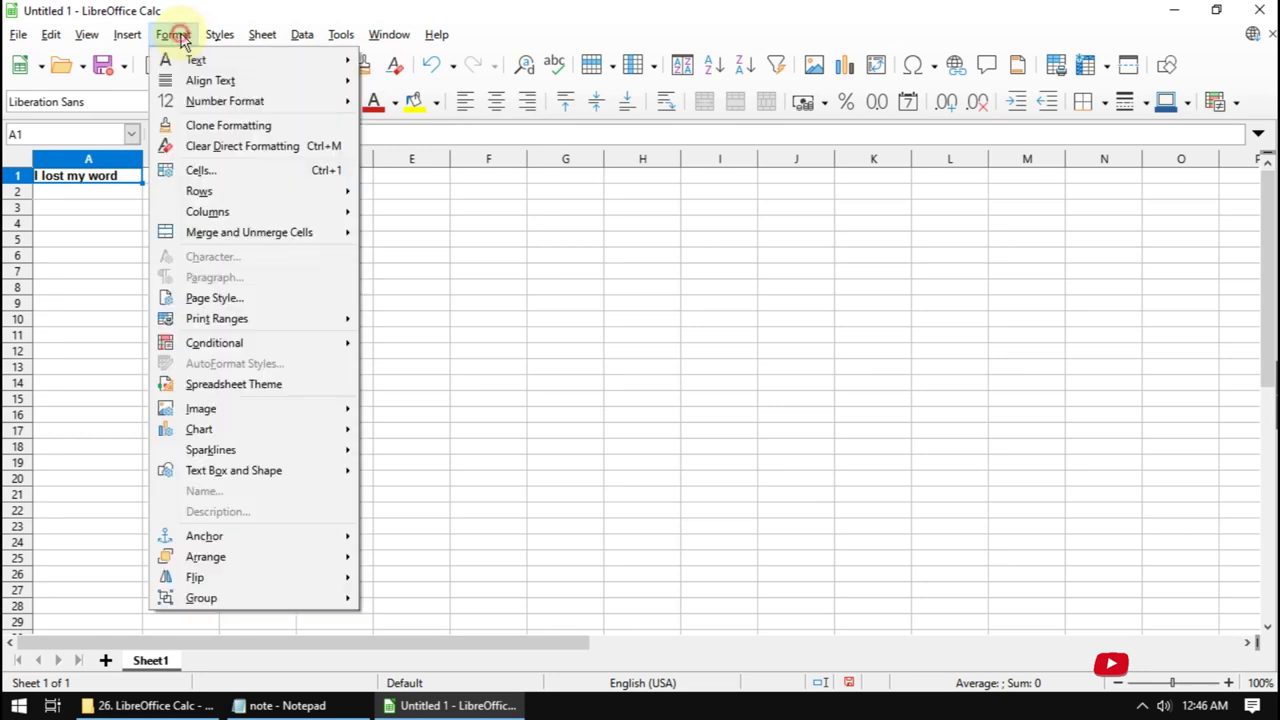
{"action": "left_click", "coordinate": [400, 82]}
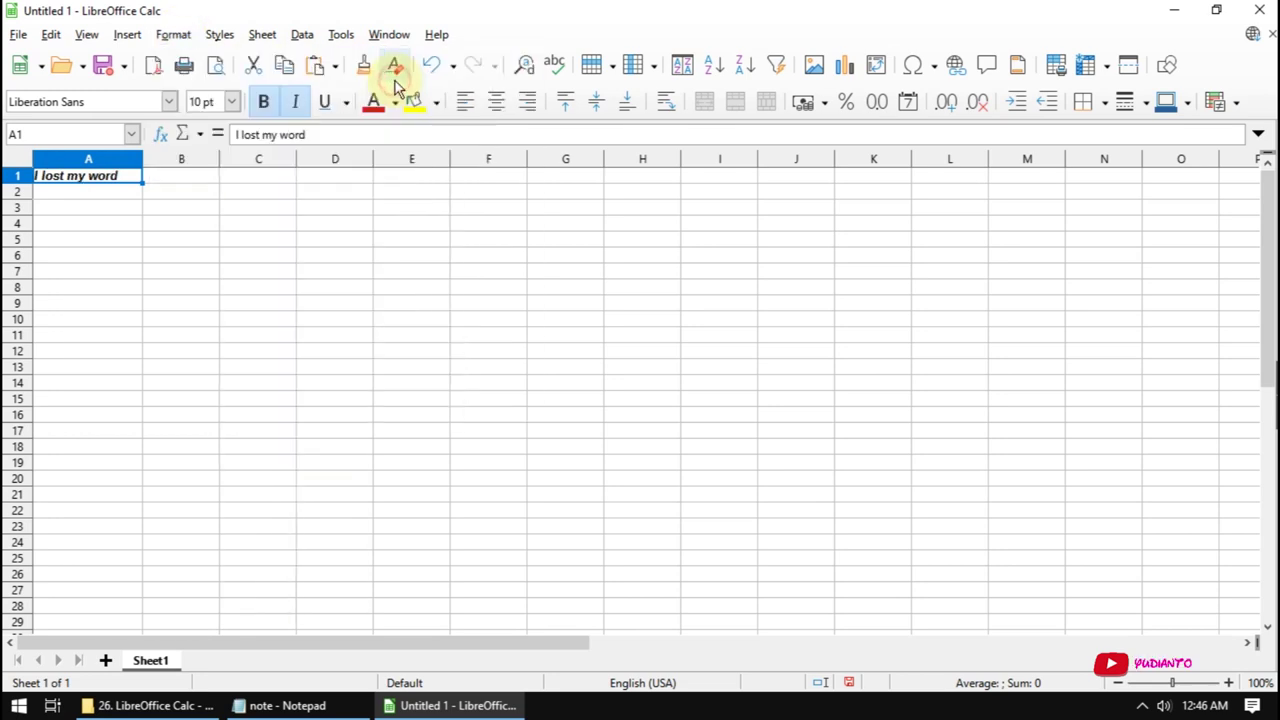
{"action": "left_click", "coordinate": [176, 34]}
{"action": "mouse_move", "coordinate": [196, 60]}
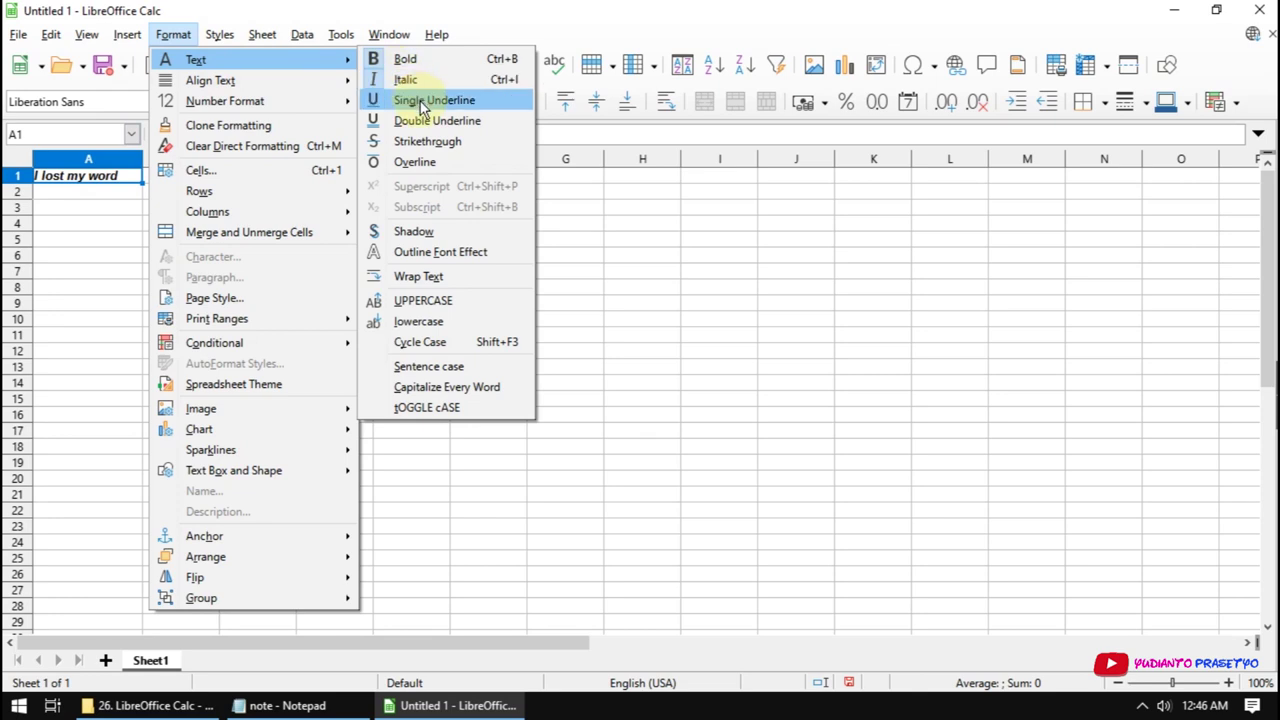
{"action": "left_click", "coordinate": [424, 101]}
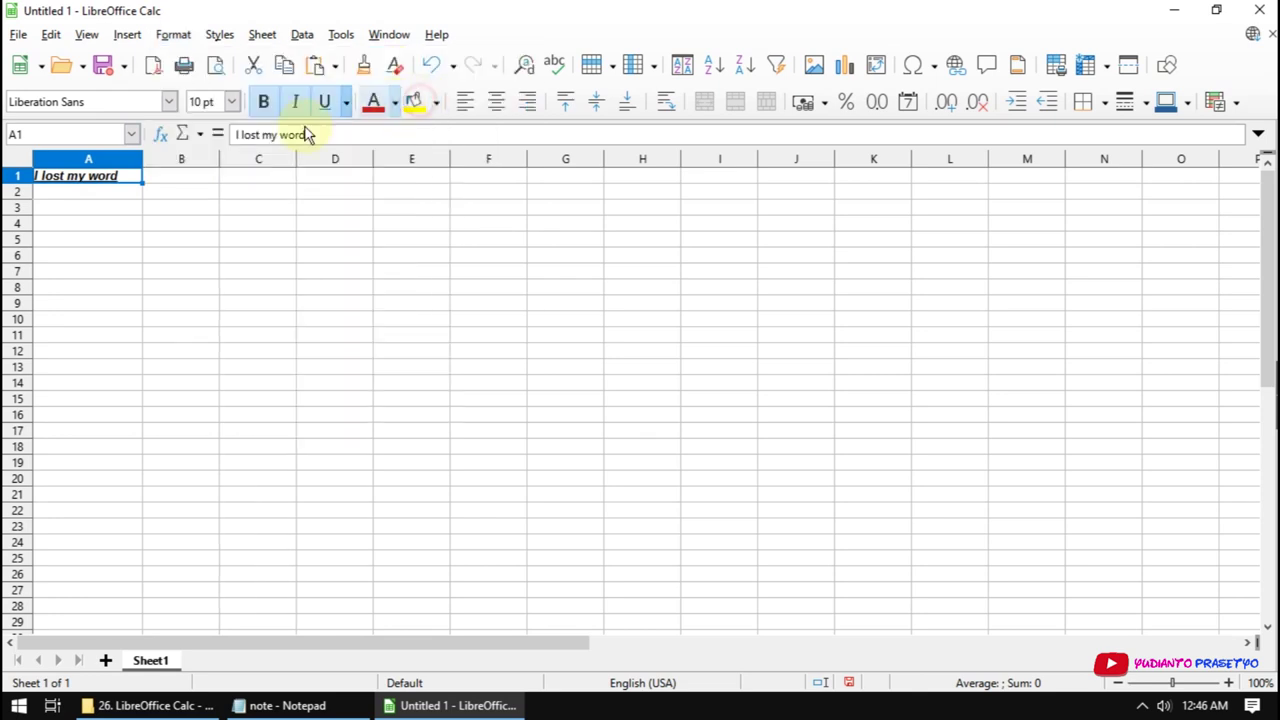
Check the formatted A1 text in print preview, zoomed in, then return to the sheet
{"action": "left_click", "coordinate": [213, 65]}
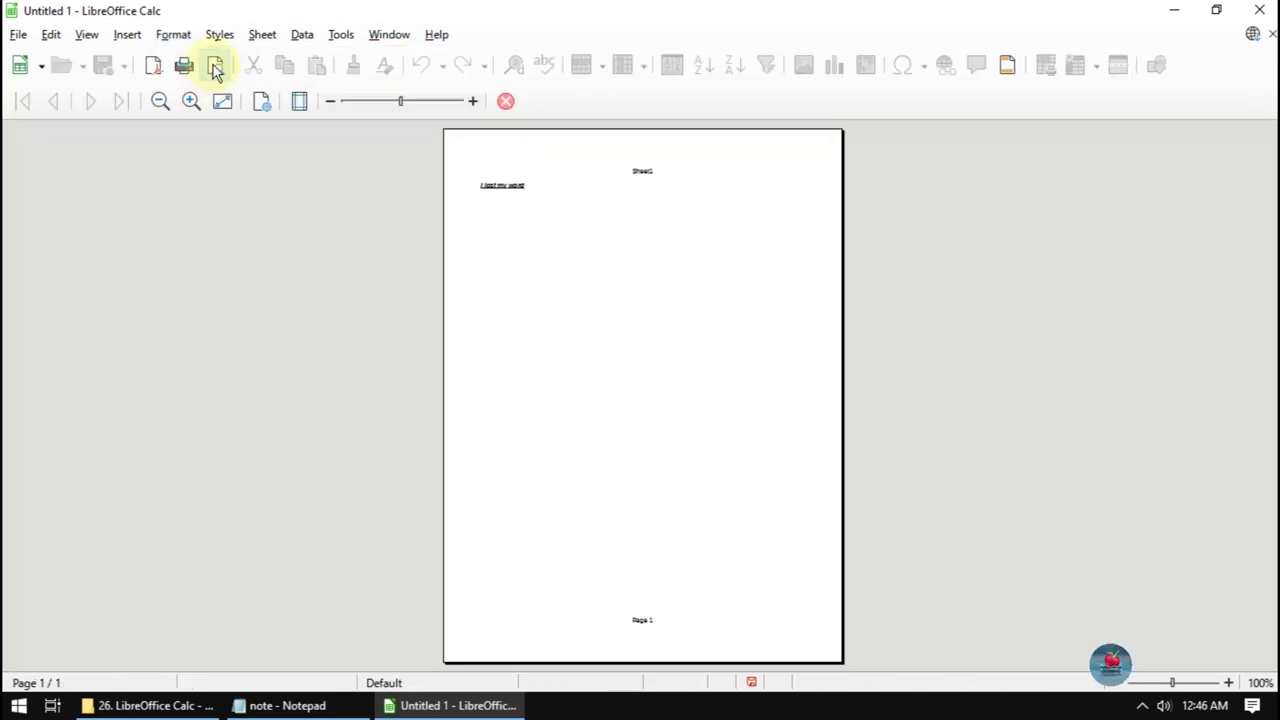
{"action": "left_click_drag", "start_coordinate": [404, 105], "coordinate": [455, 103]}
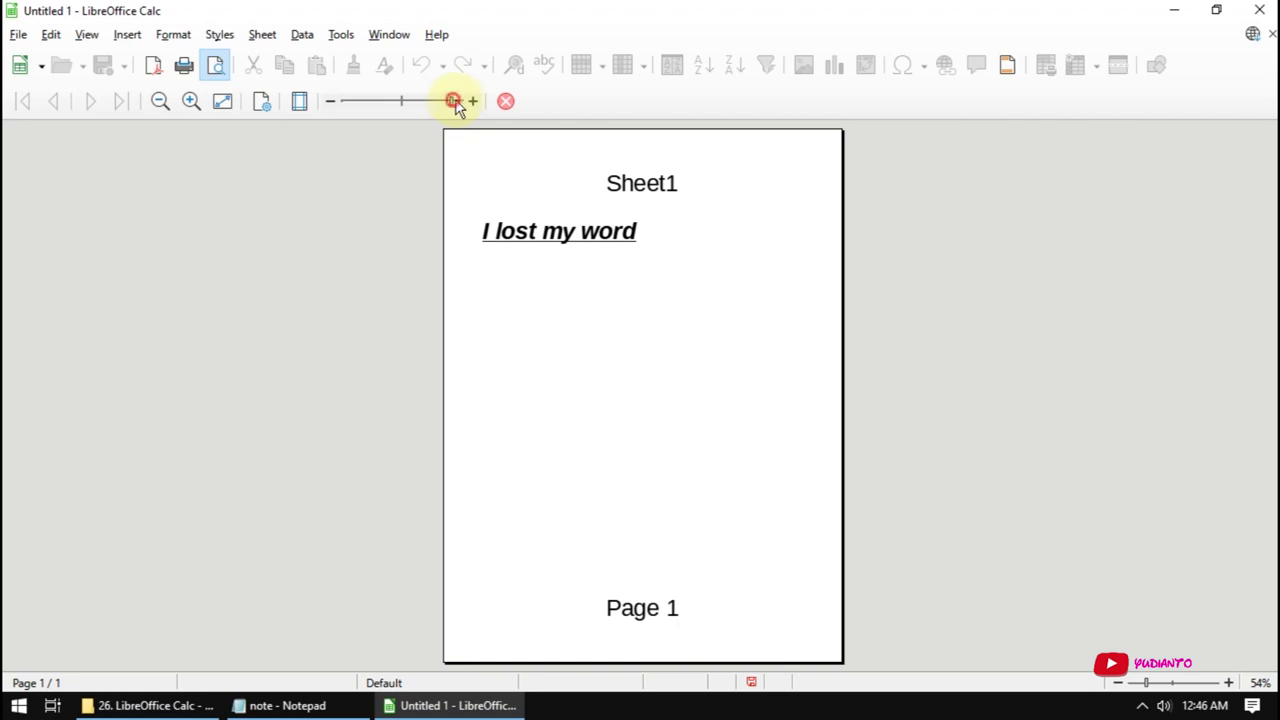
{"action": "left_click_drag", "start_coordinate": [453, 103], "coordinate": [476, 108]}
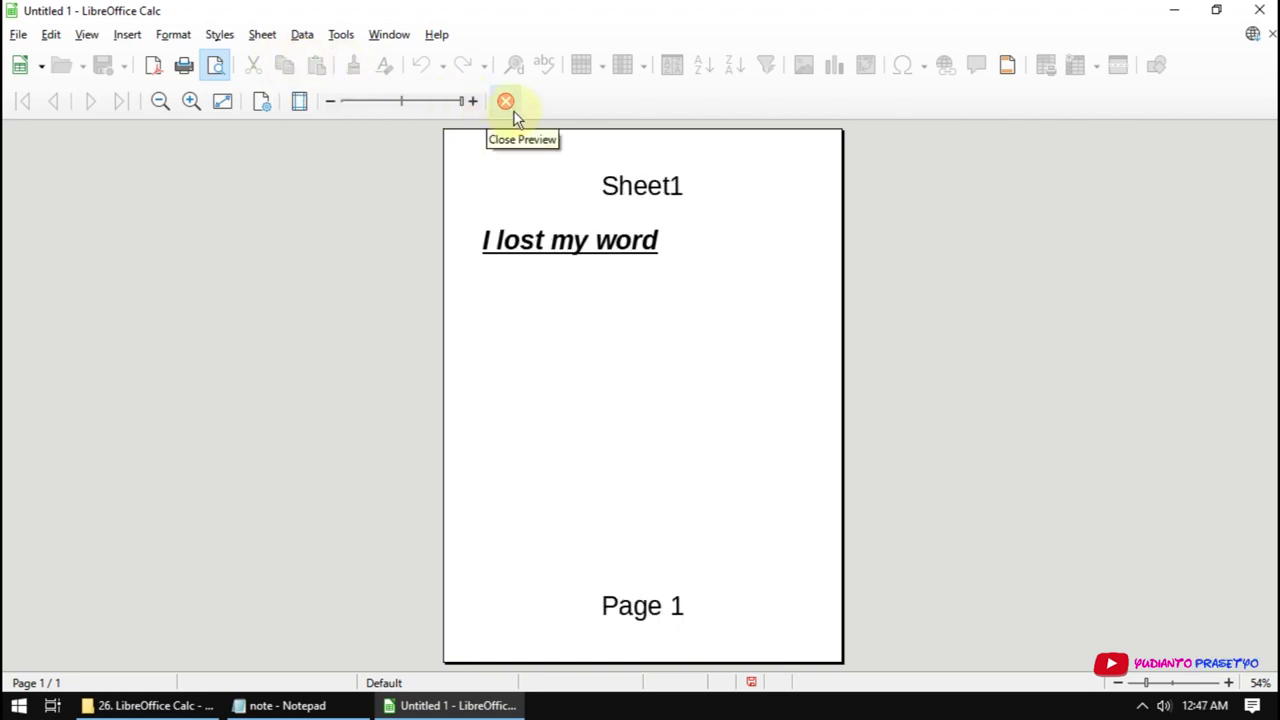
{"action": "left_click", "coordinate": [505, 101]}
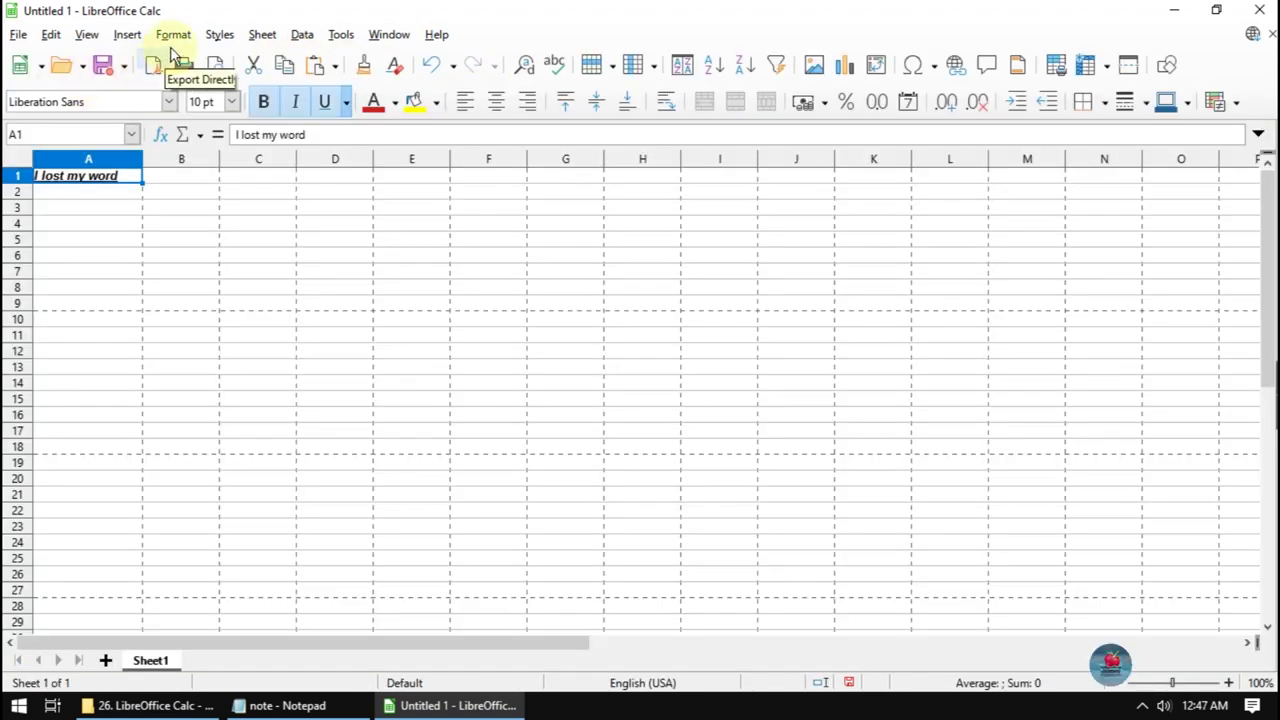
Try a double underline on A1, check it in print preview, then revert to single underline
{"action": "left_click", "coordinate": [173, 34]}
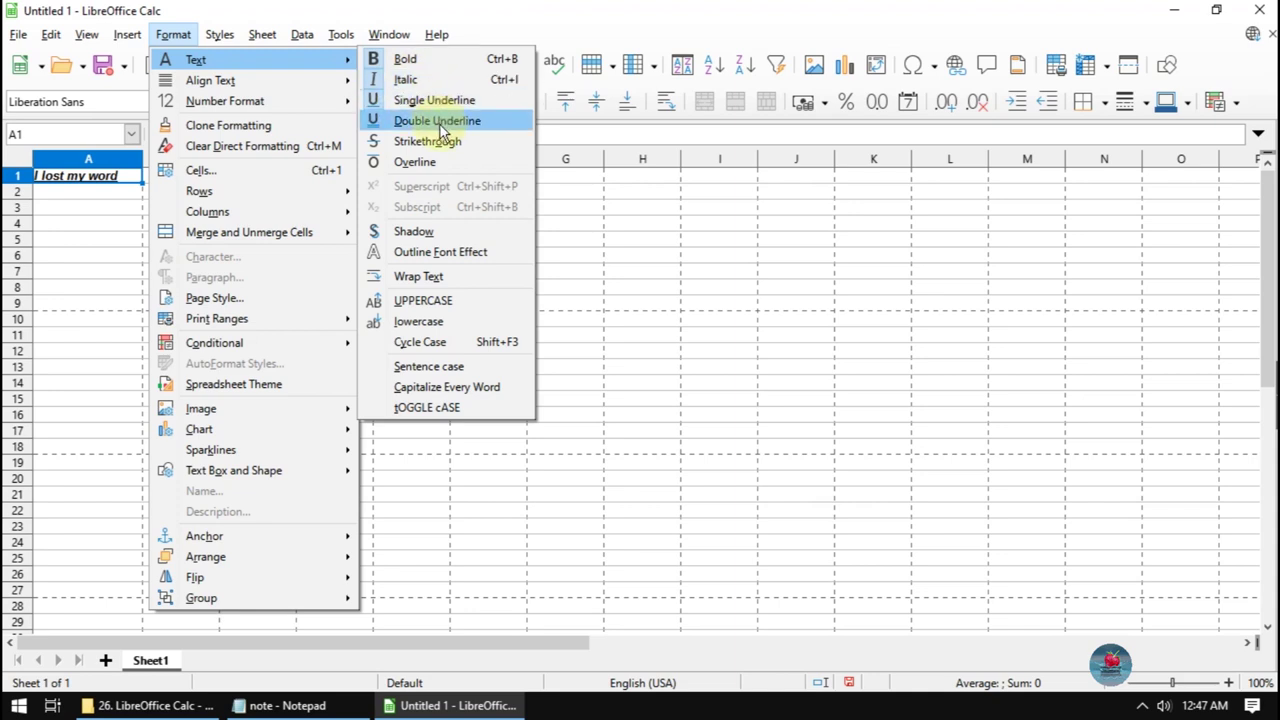
{"action": "left_click", "coordinate": [439, 122]}
{"action": "left_click", "coordinate": [216, 66]}
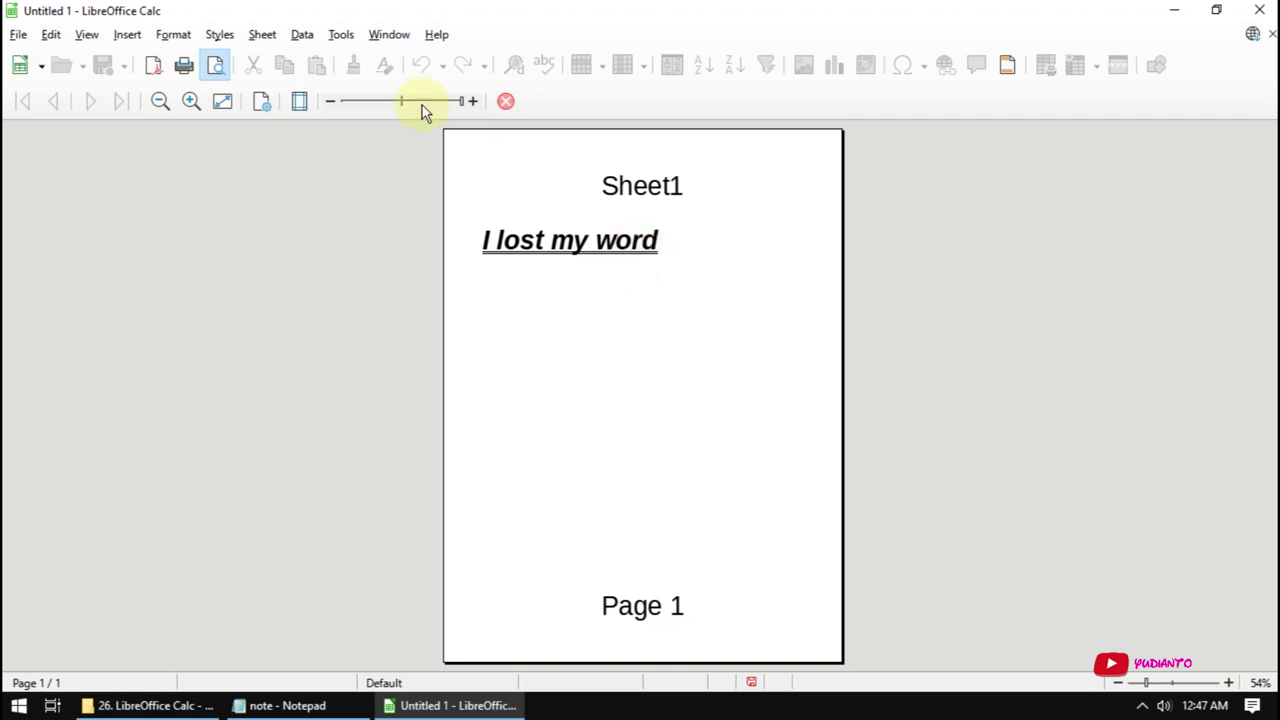
{"action": "left_click", "coordinate": [506, 101]}
{"action": "left_click", "coordinate": [170, 35]}
{"action": "mouse_move", "coordinate": [196, 60]}
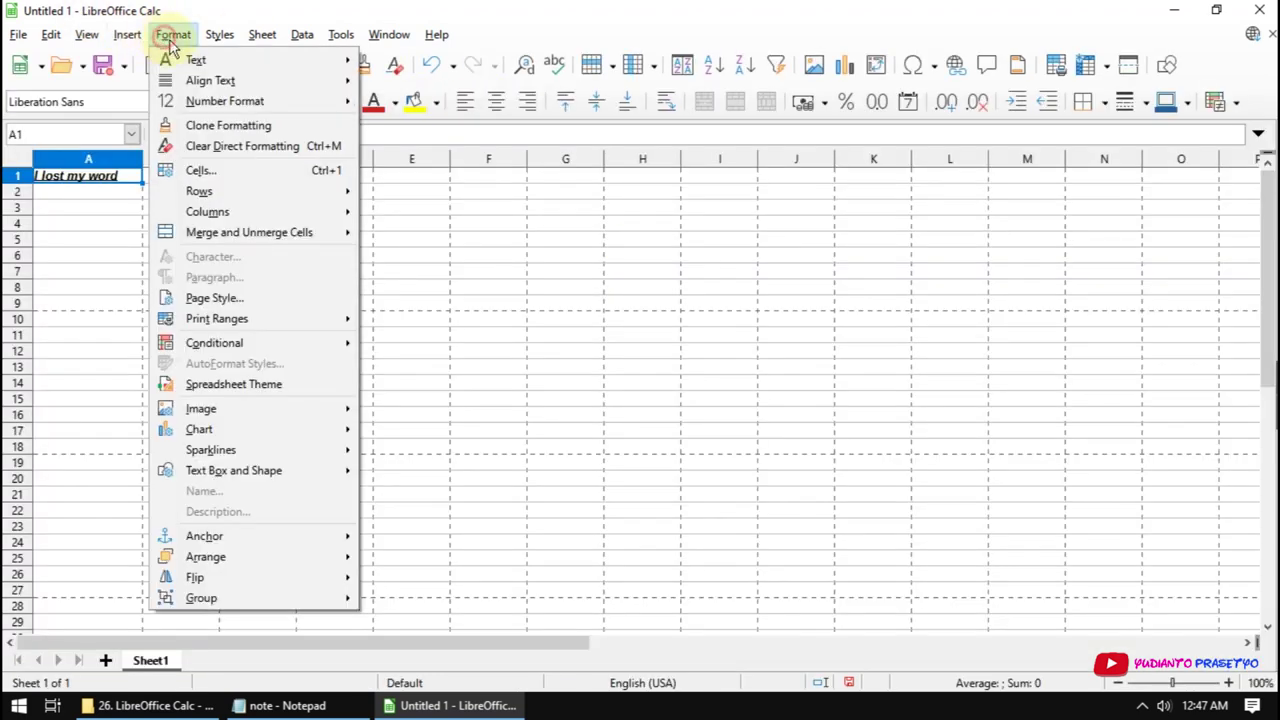
{"action": "left_click", "coordinate": [437, 110]}
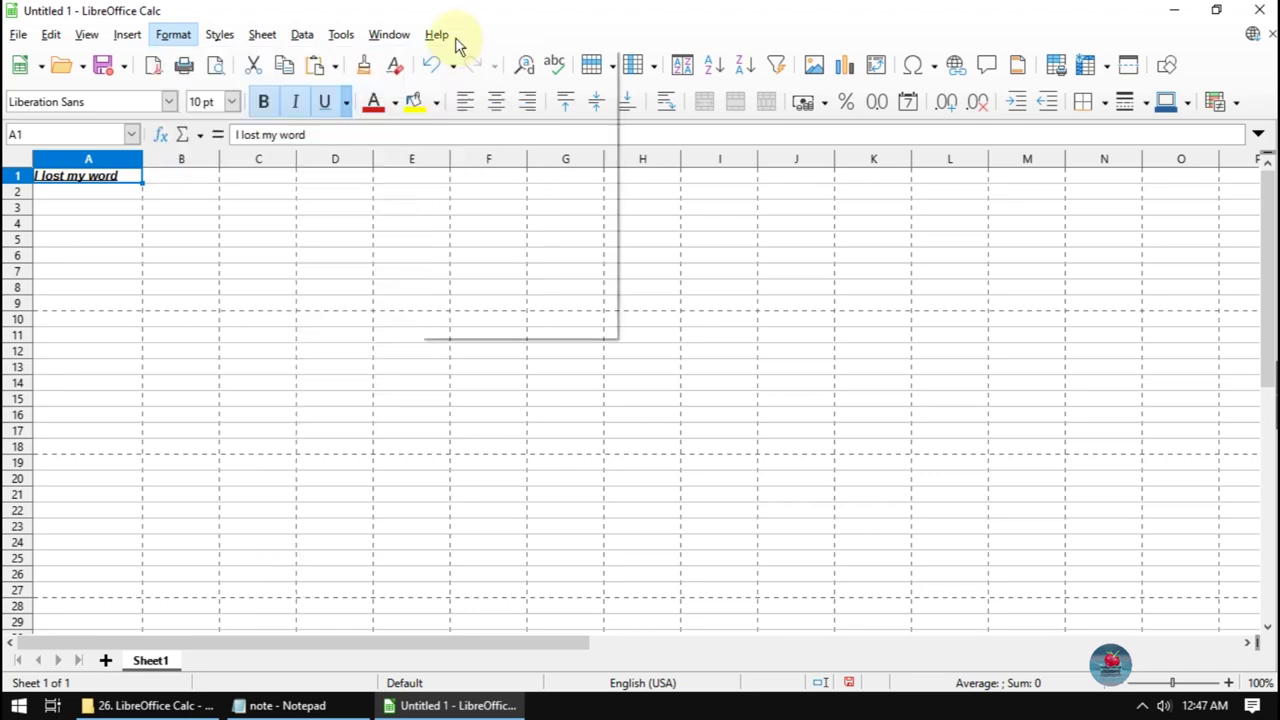
{"action": "left_click", "coordinate": [436, 34]}
{"action": "left_click", "coordinate": [436, 34]}
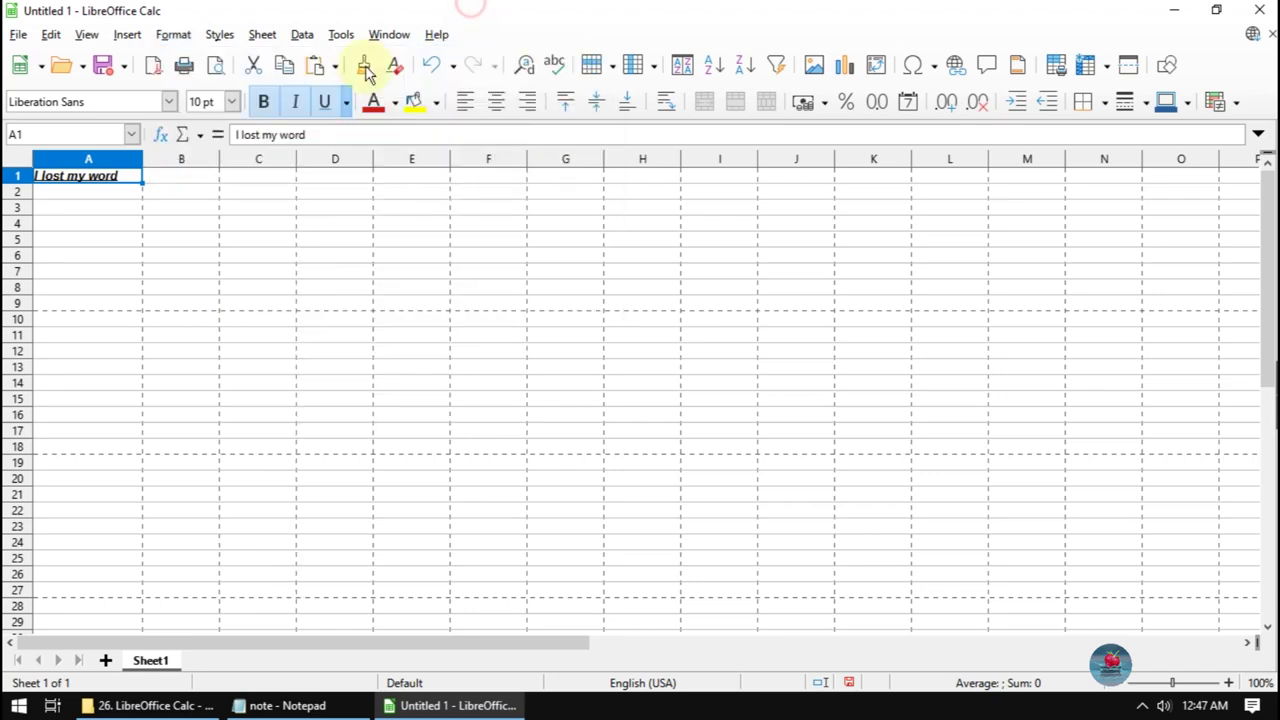
Set the A1 text to 14 pt, widen column A, and check it in print preview
{"action": "left_click", "coordinate": [231, 102]}
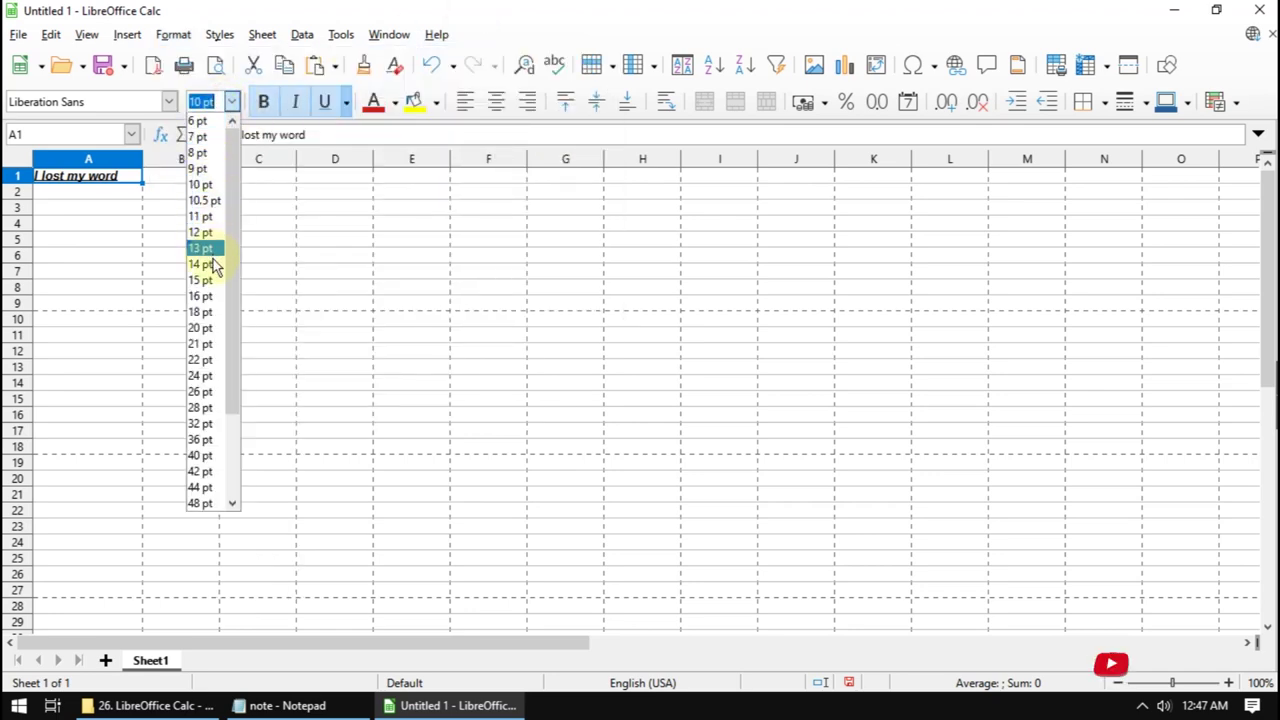
{"action": "left_click", "coordinate": [205, 264]}
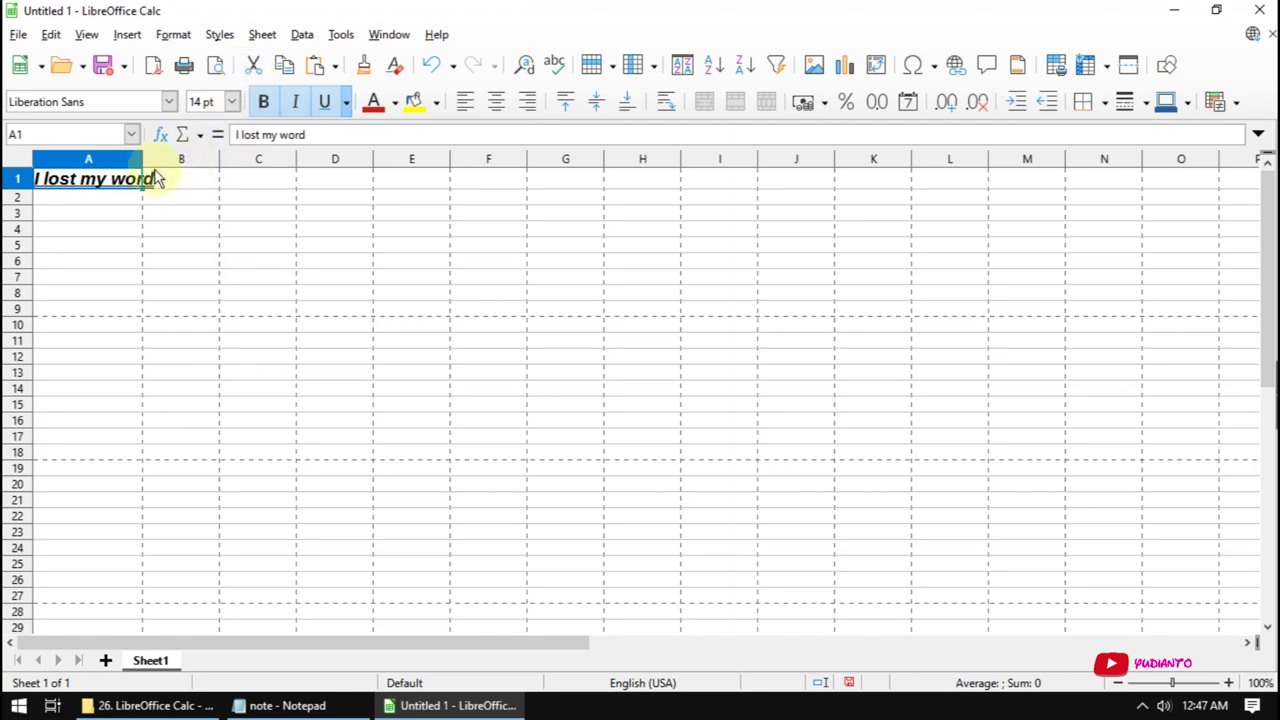
{"action": "left_click_drag", "start_coordinate": [143, 159], "coordinate": [173, 159]}
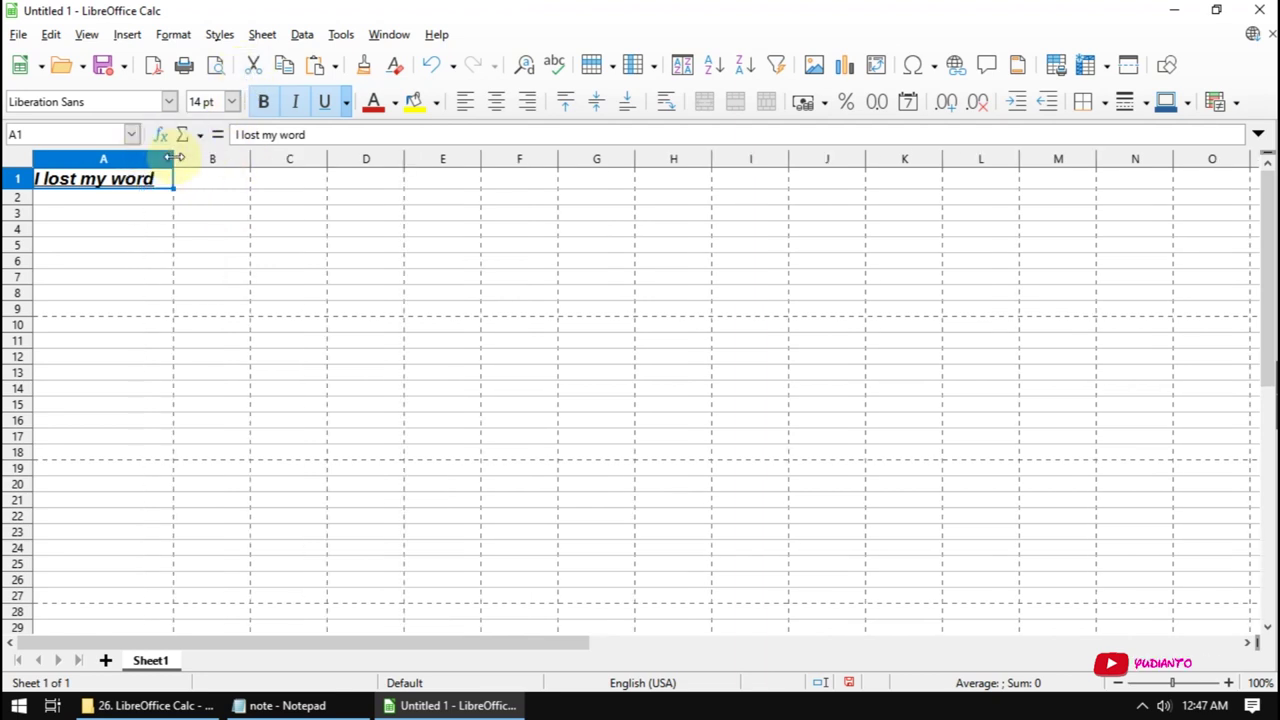
{"action": "left_click", "coordinate": [216, 65]}
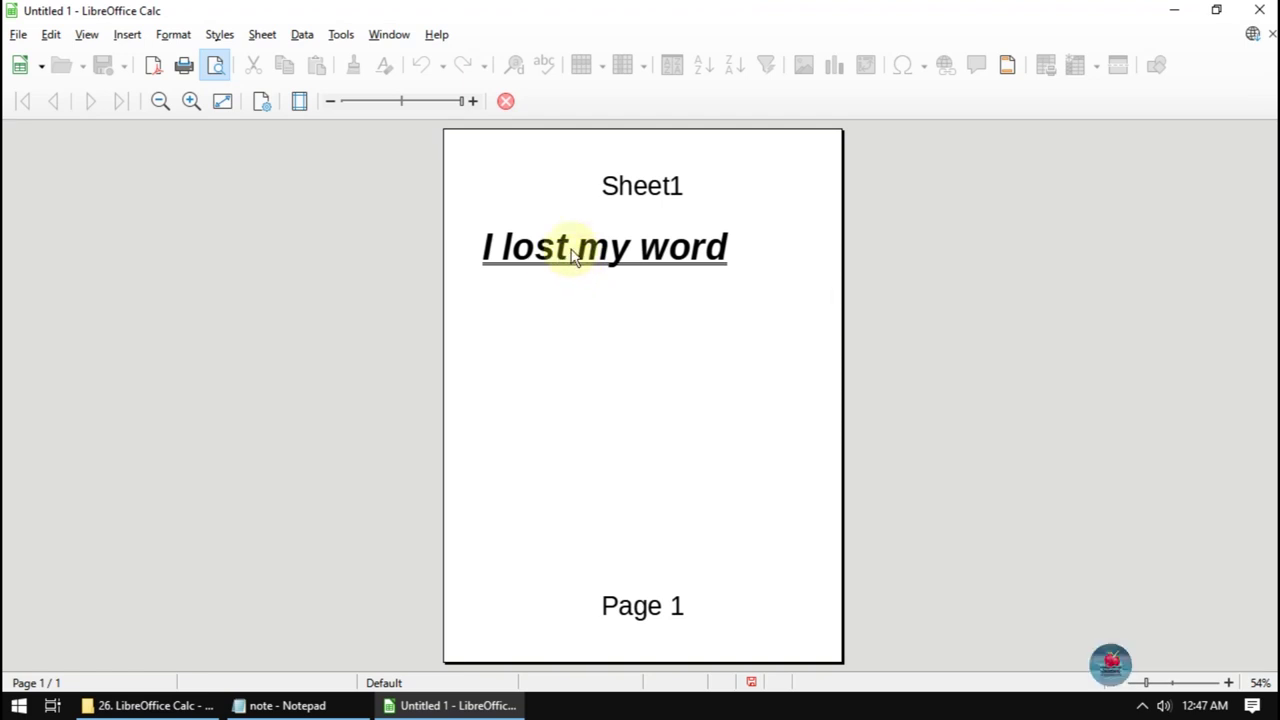
{"action": "left_click", "coordinate": [507, 104]}
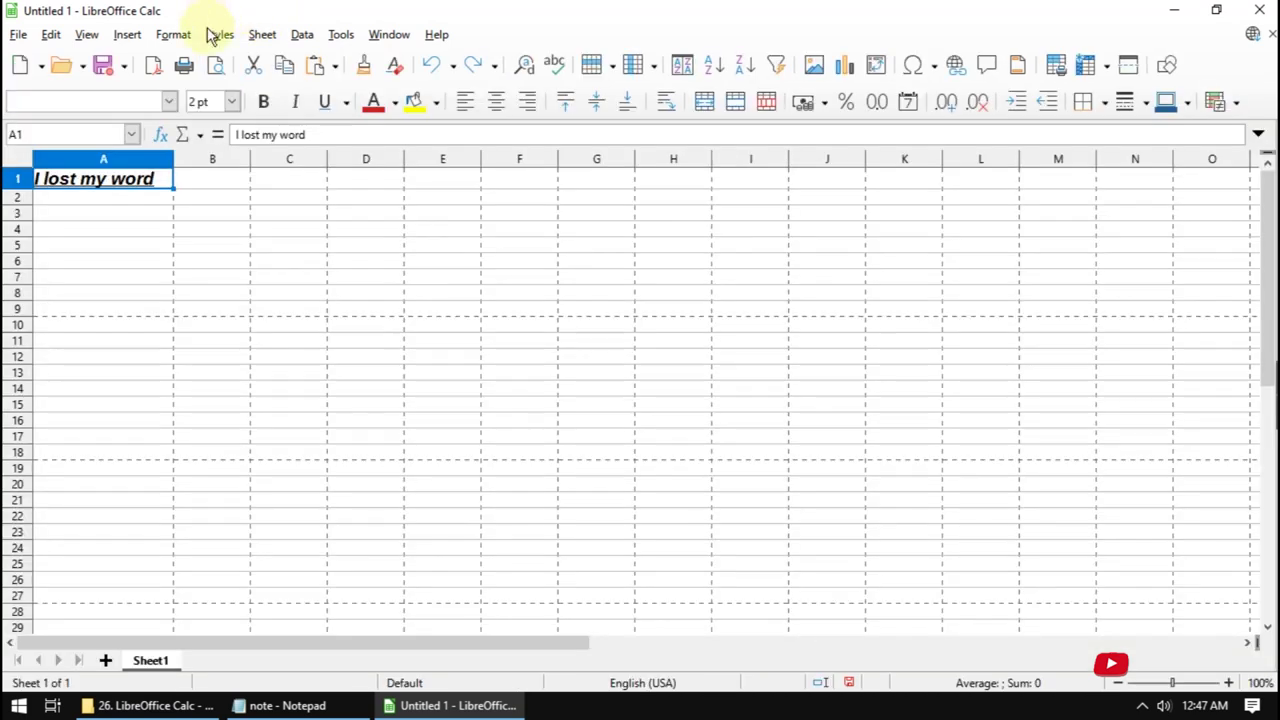
Add strikethrough and overline to 'I lost my word' and check them in print preview
{"action": "left_click", "coordinate": [175, 34]}
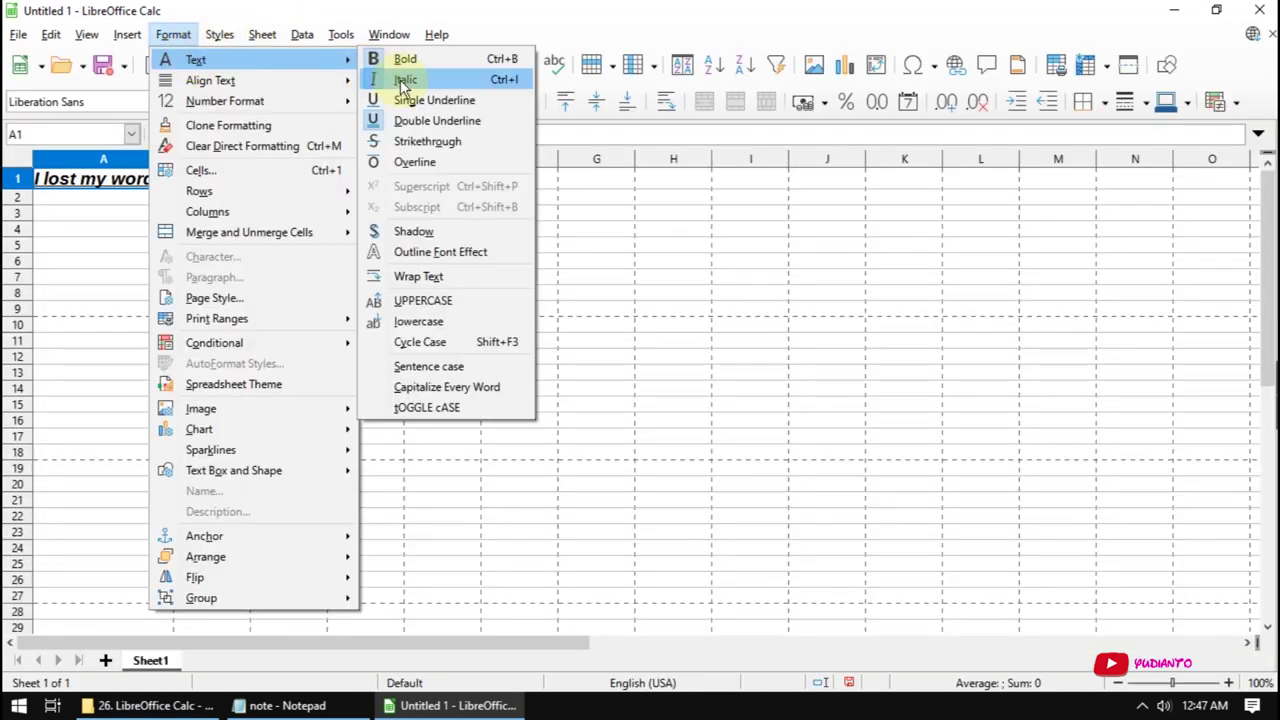
{"action": "mouse_move", "coordinate": [250, 59]}
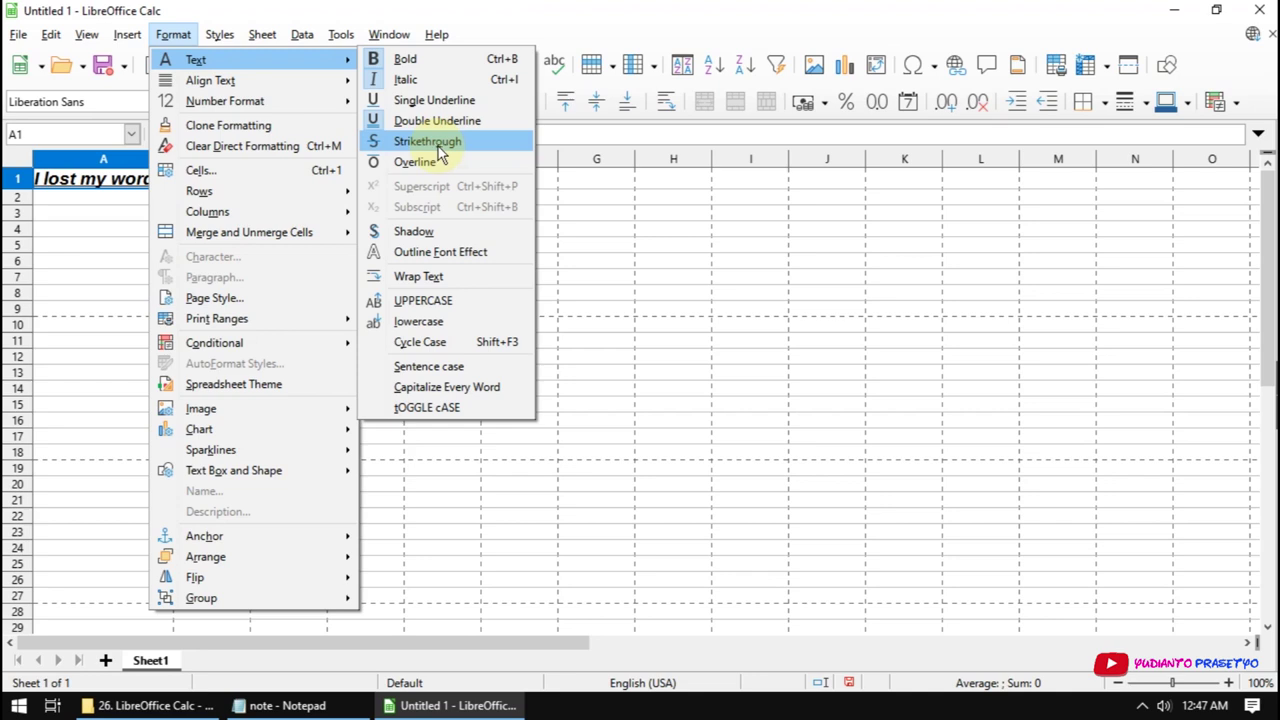
{"action": "left_click", "coordinate": [428, 141]}
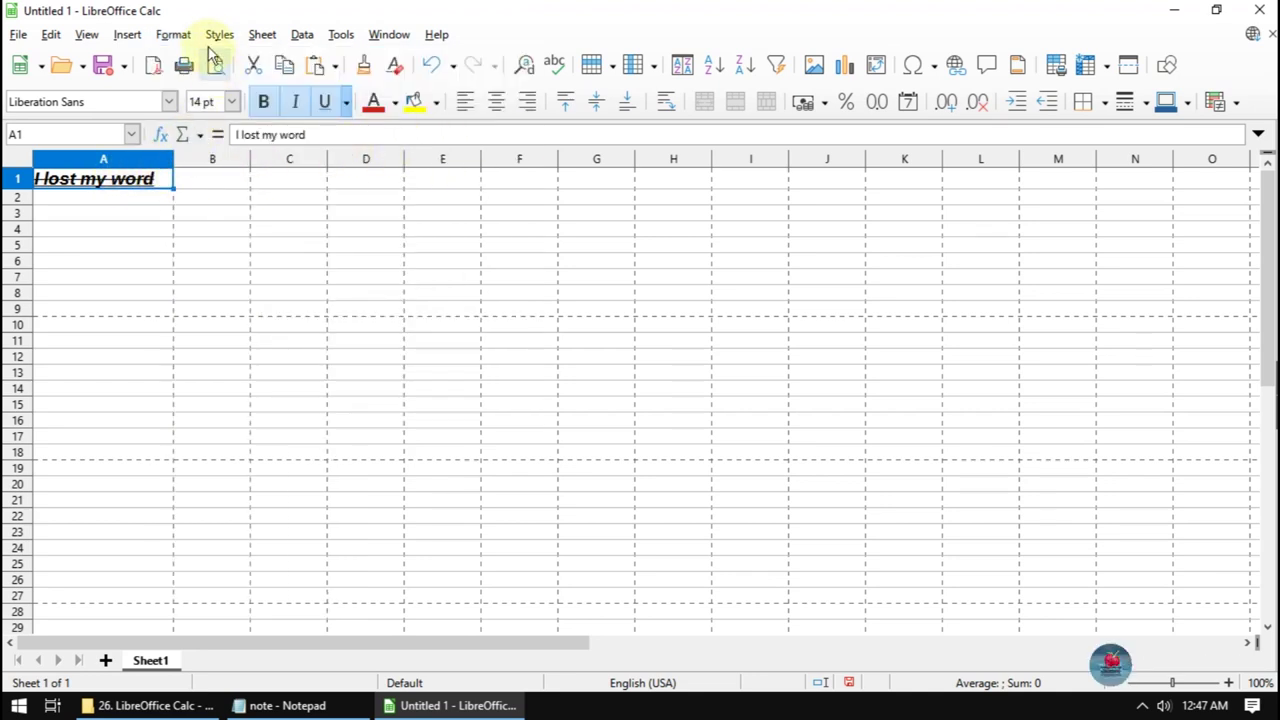
{"action": "left_click", "coordinate": [180, 34]}
{"action": "mouse_move", "coordinate": [196, 59]}
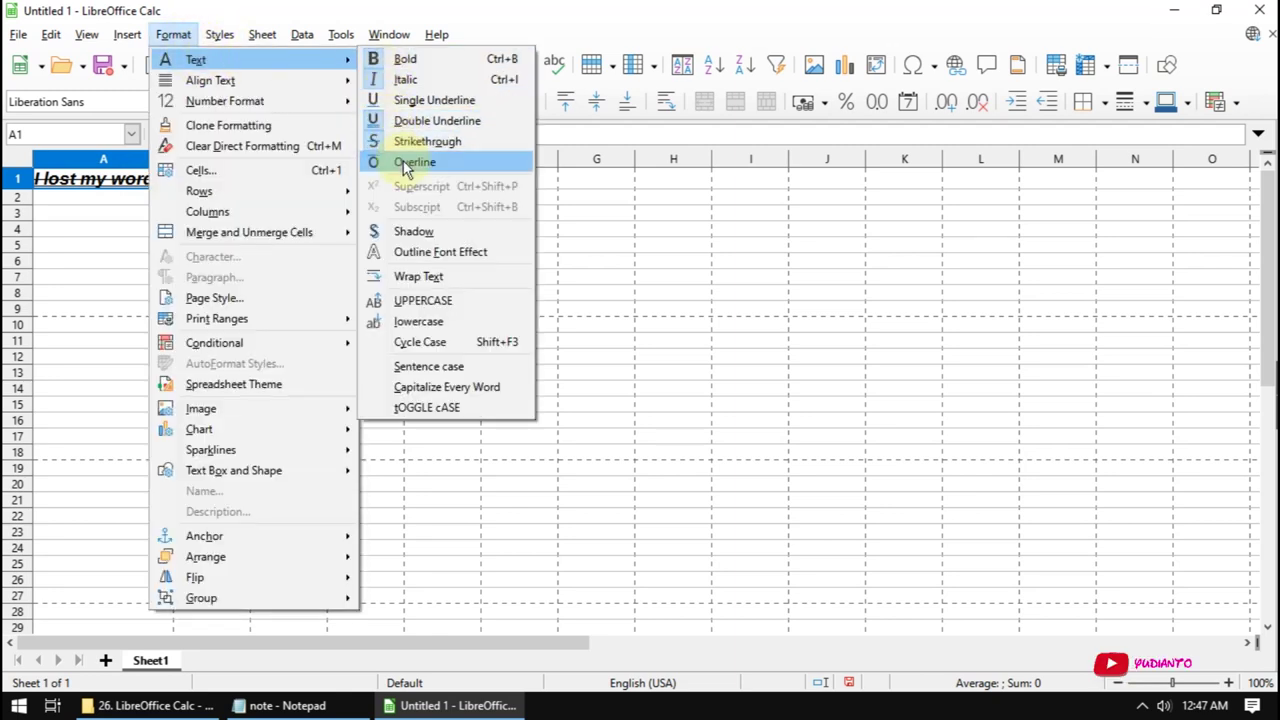
{"action": "left_click", "coordinate": [405, 165]}
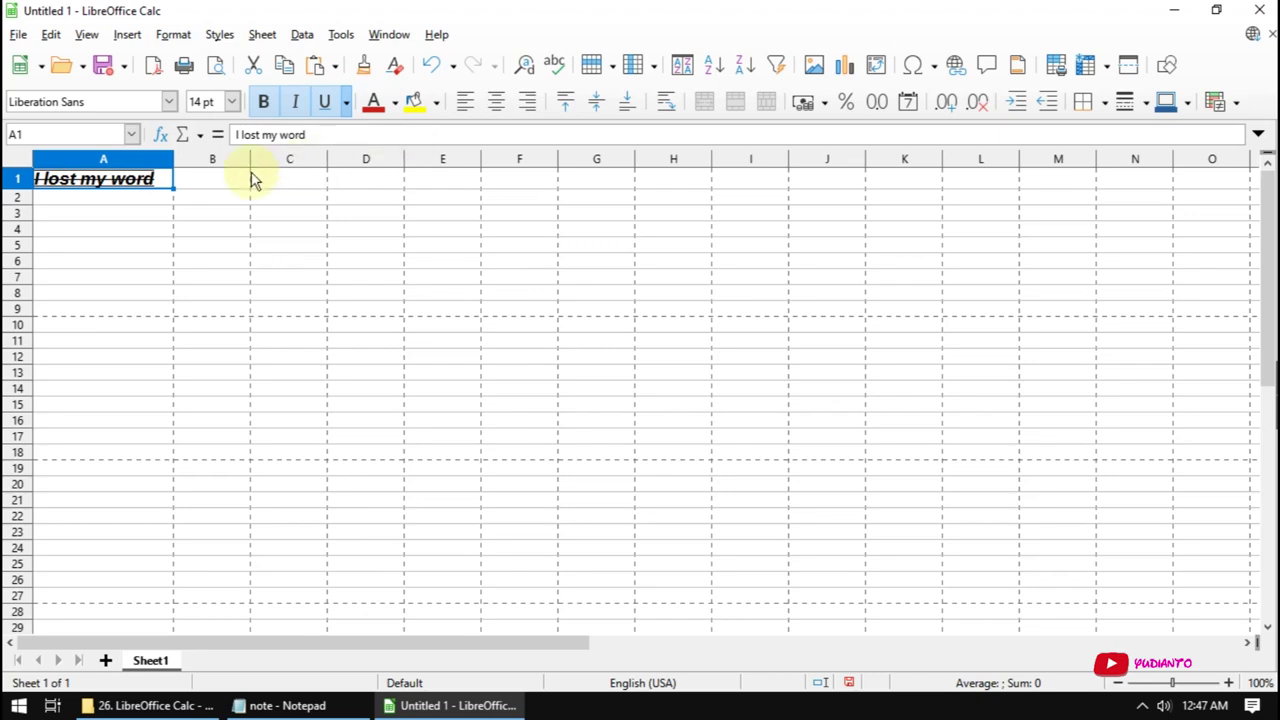
{"action": "left_click", "coordinate": [215, 65]}
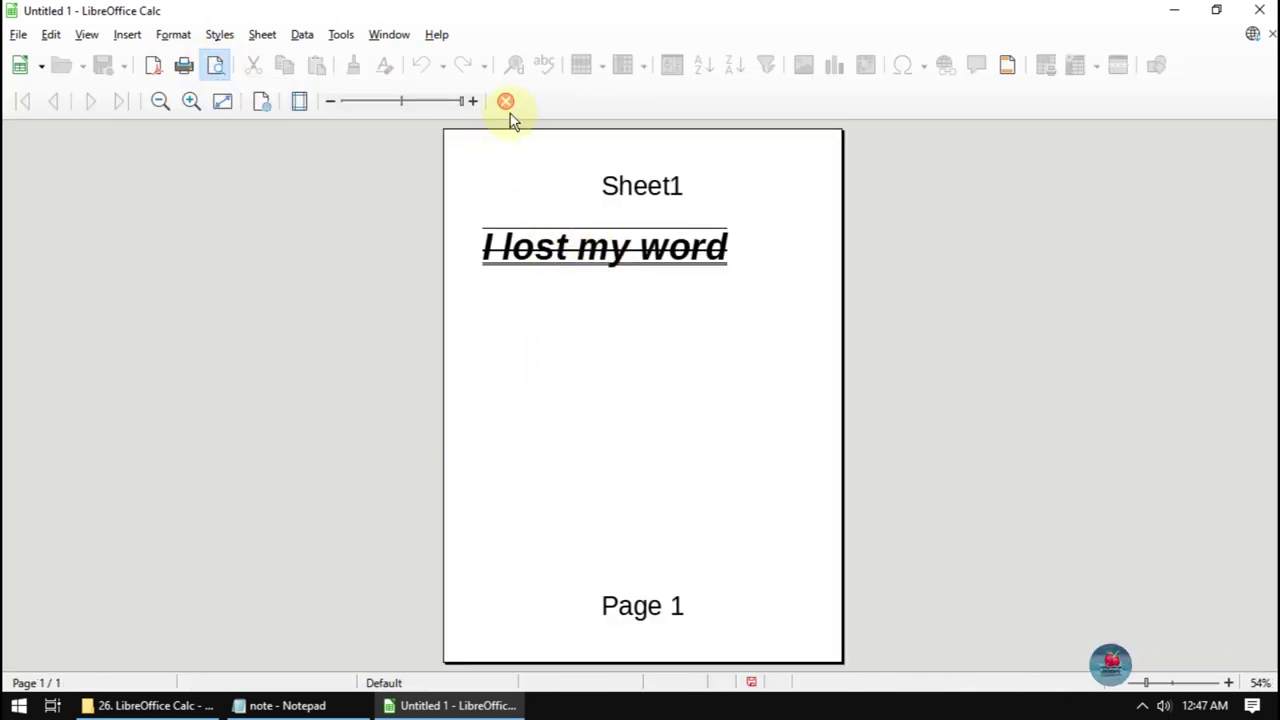
{"action": "left_click", "coordinate": [217, 63]}
{"action": "left_click", "coordinate": [175, 34]}
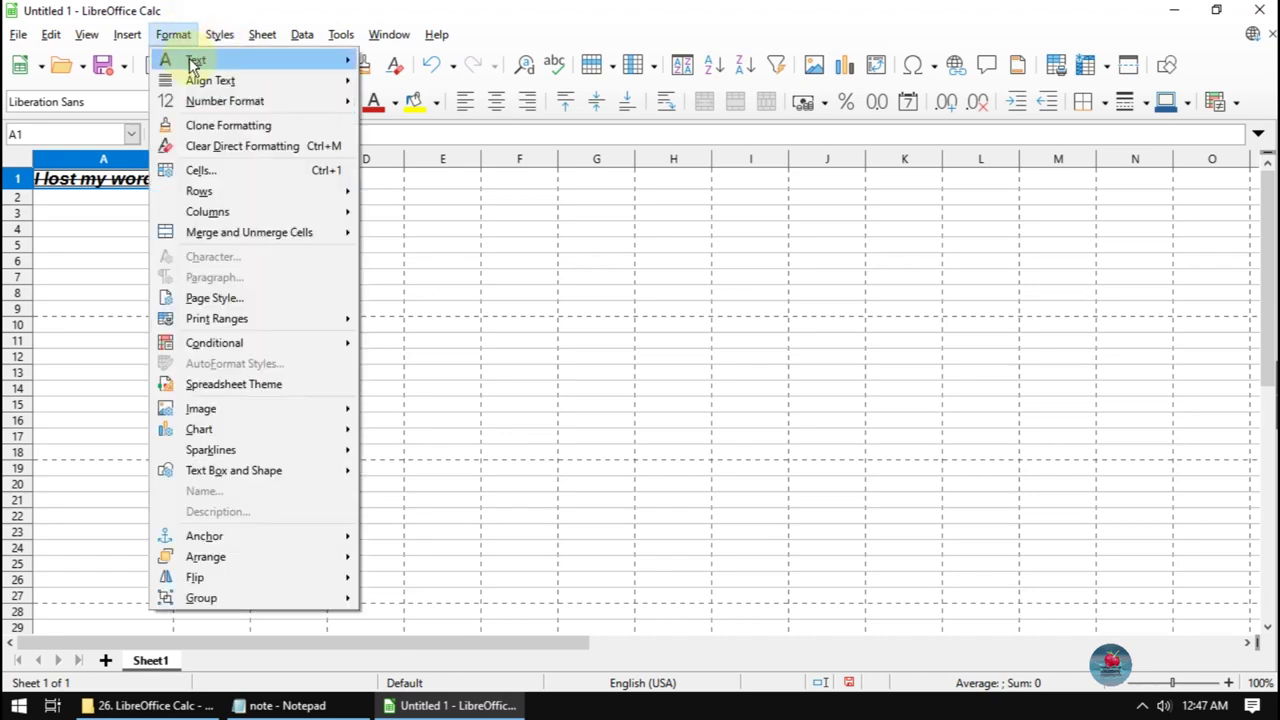
{"action": "mouse_move", "coordinate": [196, 59]}
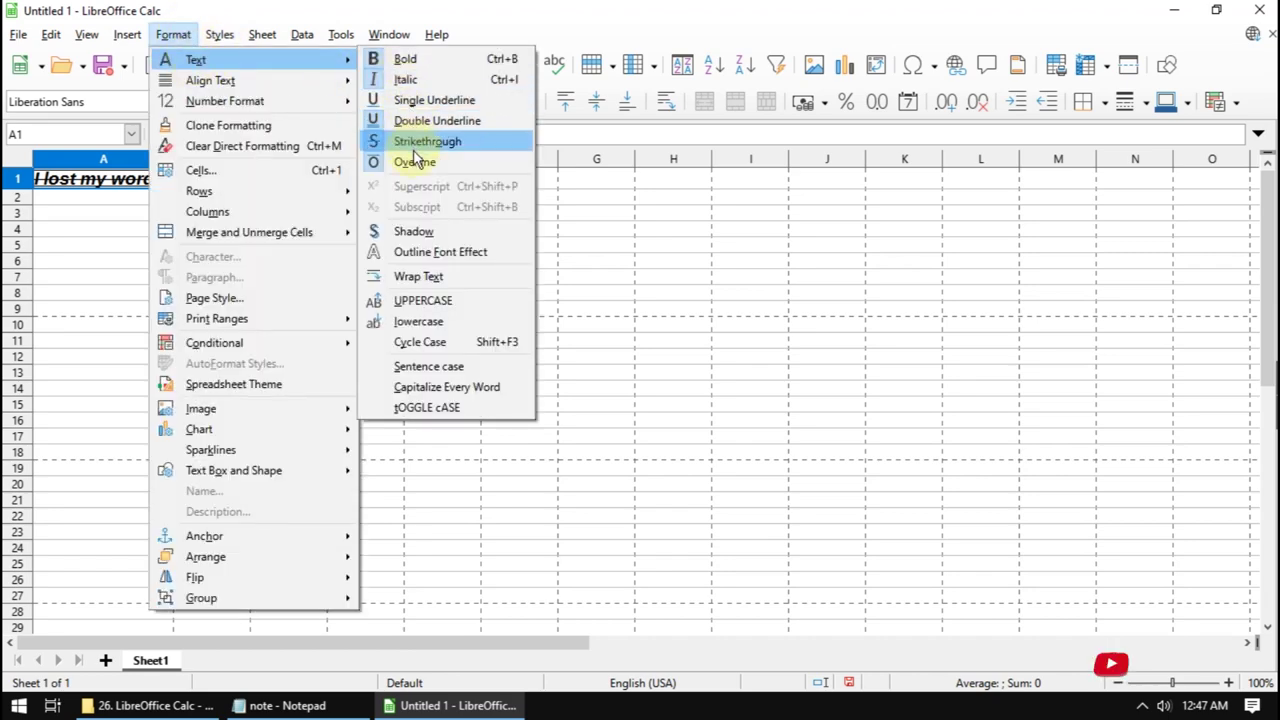
Toggle off Overline, Bold, Italic, Underline and Strikethrough on A1 through Format > Text
{"action": "left_click", "coordinate": [415, 162]}
{"action": "left_click", "coordinate": [173, 34]}
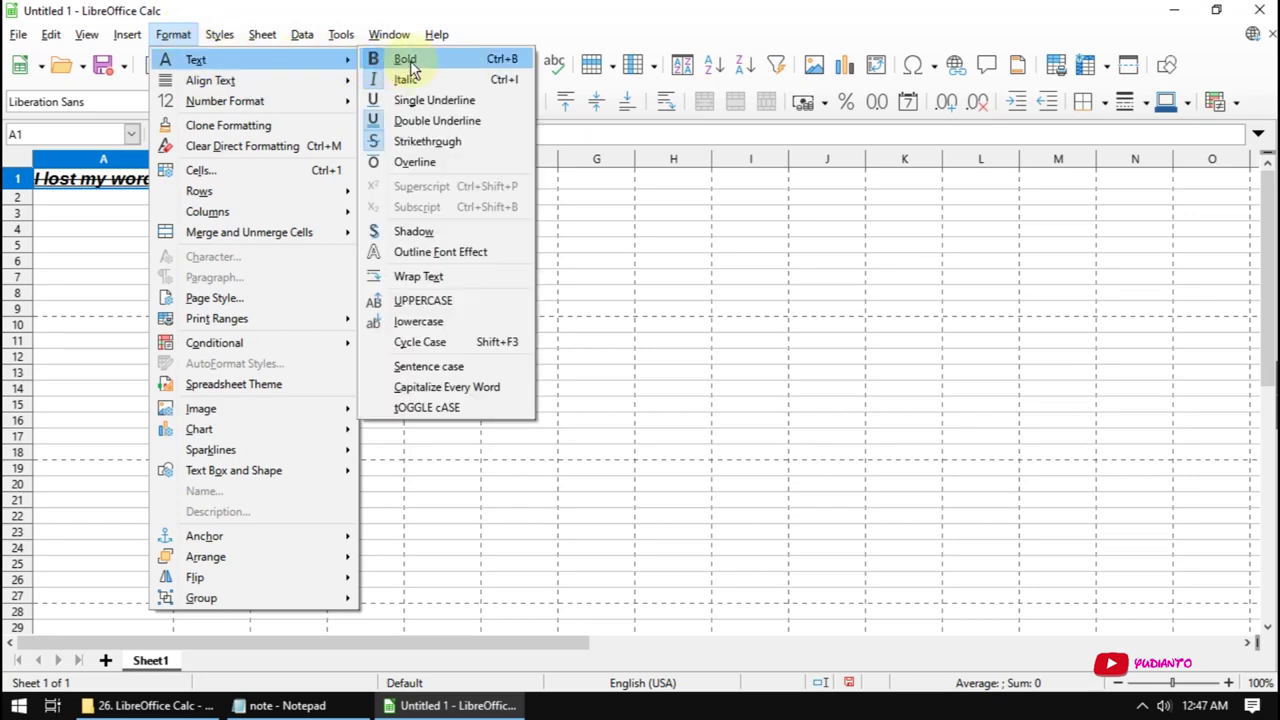
{"action": "left_click", "coordinate": [410, 62]}
{"action": "left_click", "coordinate": [173, 34]}
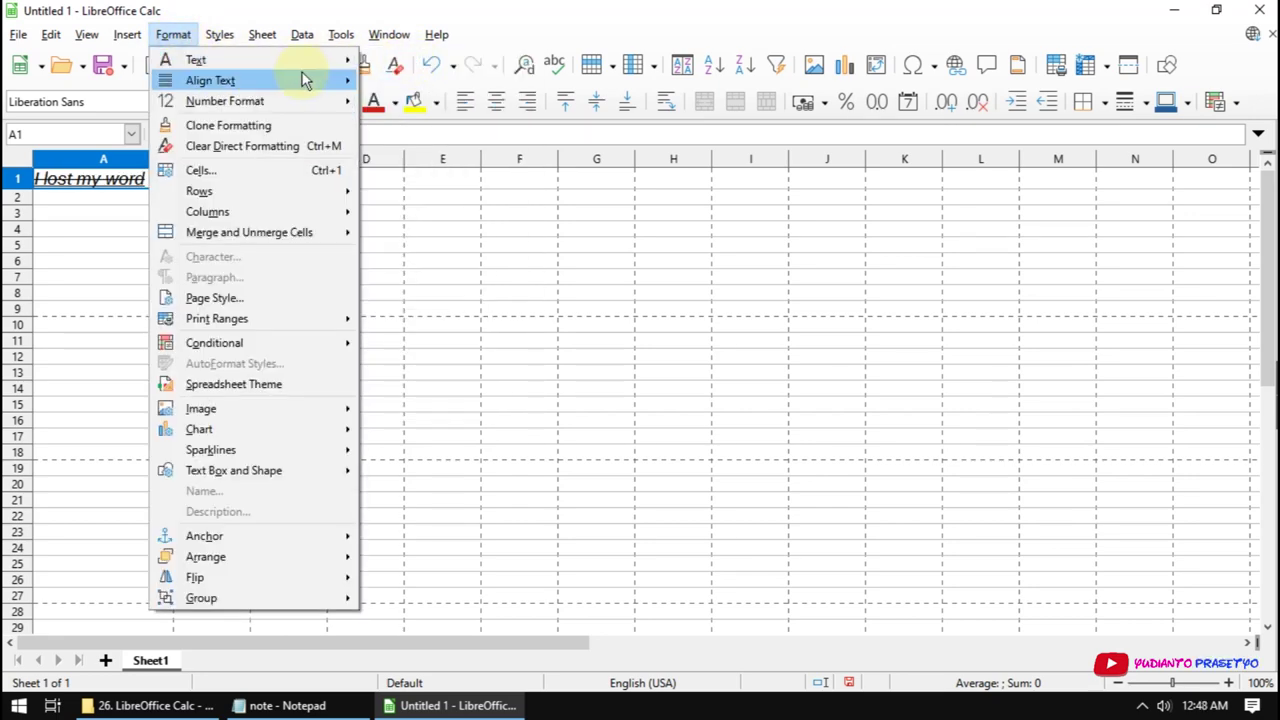
{"action": "mouse_move", "coordinate": [196, 60]}
{"action": "left_click", "coordinate": [415, 80]}
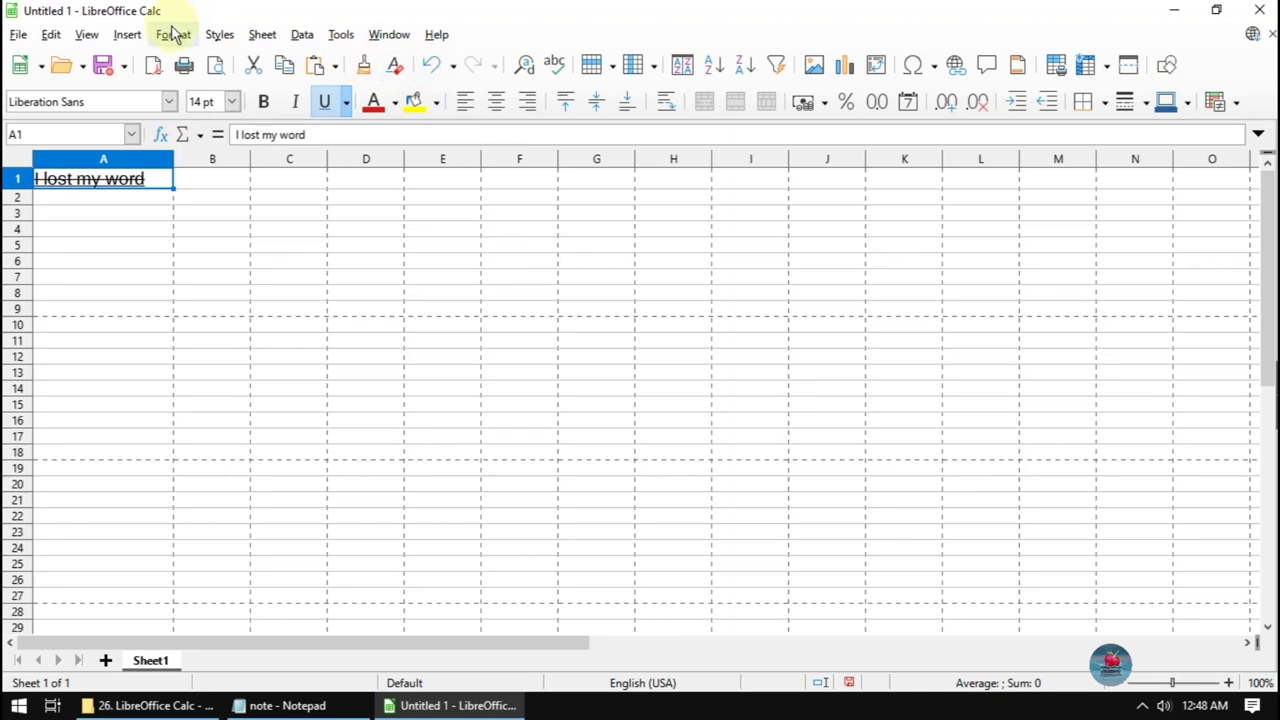
{"action": "left_click", "coordinate": [174, 34]}
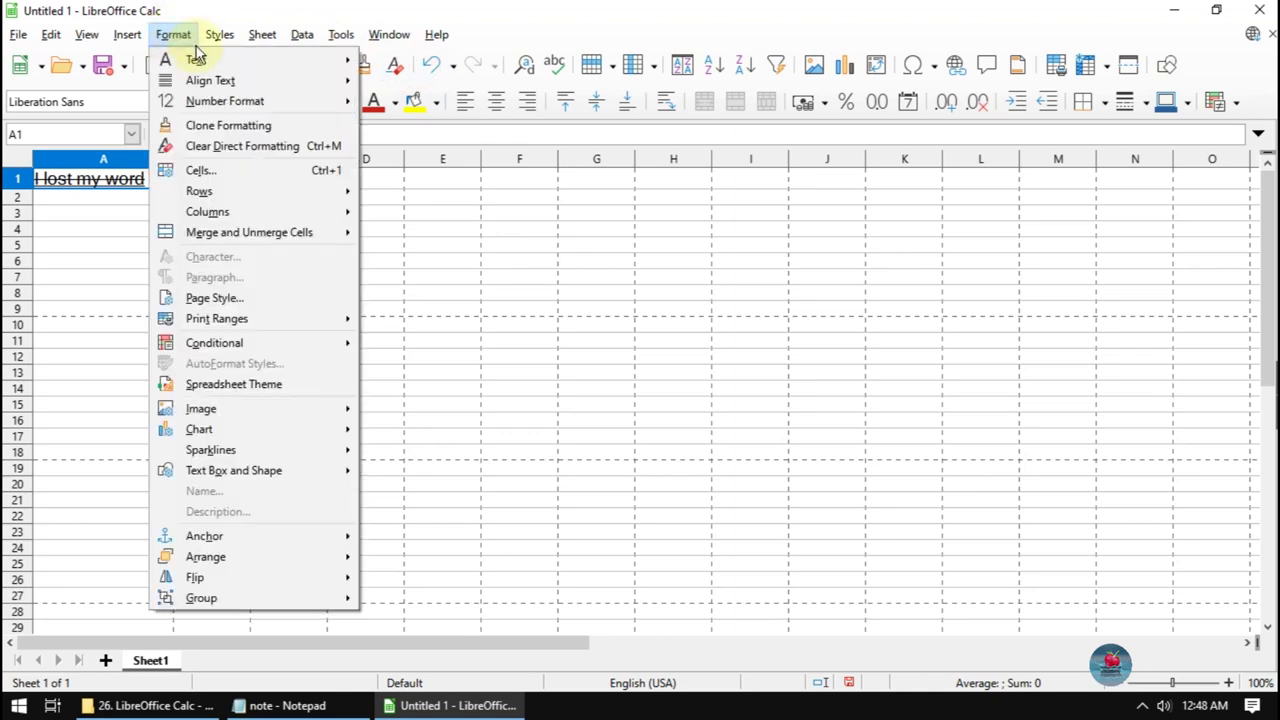
{"action": "left_click", "coordinate": [446, 124]}
{"action": "mouse_move", "coordinate": [196, 59]}
{"action": "left_click", "coordinate": [160, 35]}
{"action": "left_click", "coordinate": [485, 141]}
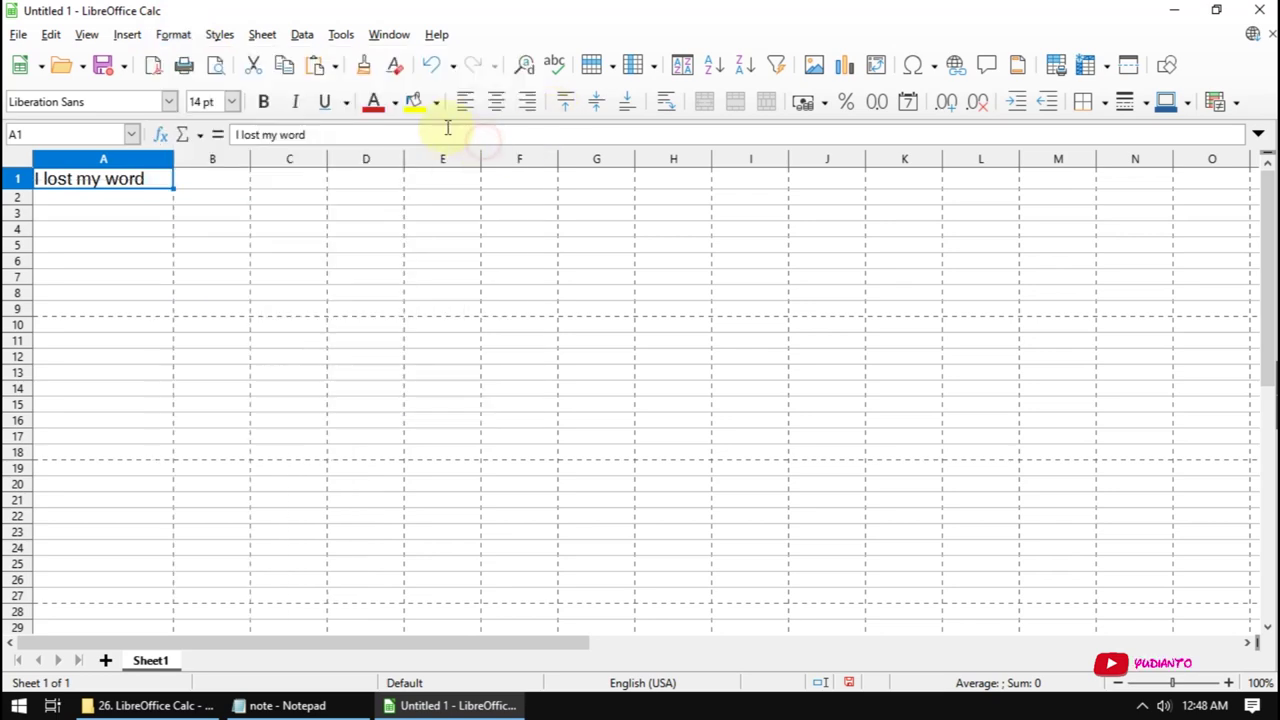
{"action": "left_click", "coordinate": [173, 34]}
{"action": "mouse_move", "coordinate": [210, 80]}
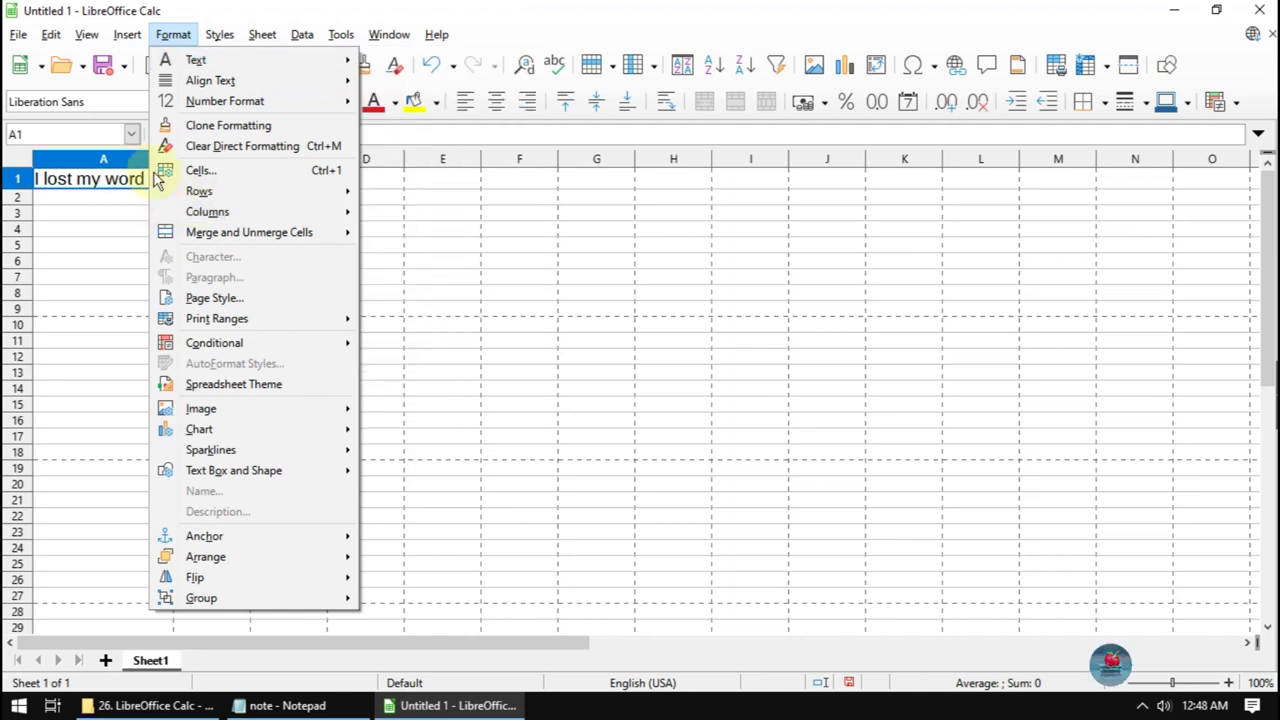
Select the word 'lost' in A1, try superscript and subscript, then return it to normal
{"action": "left_click", "coordinate": [458, 8]}
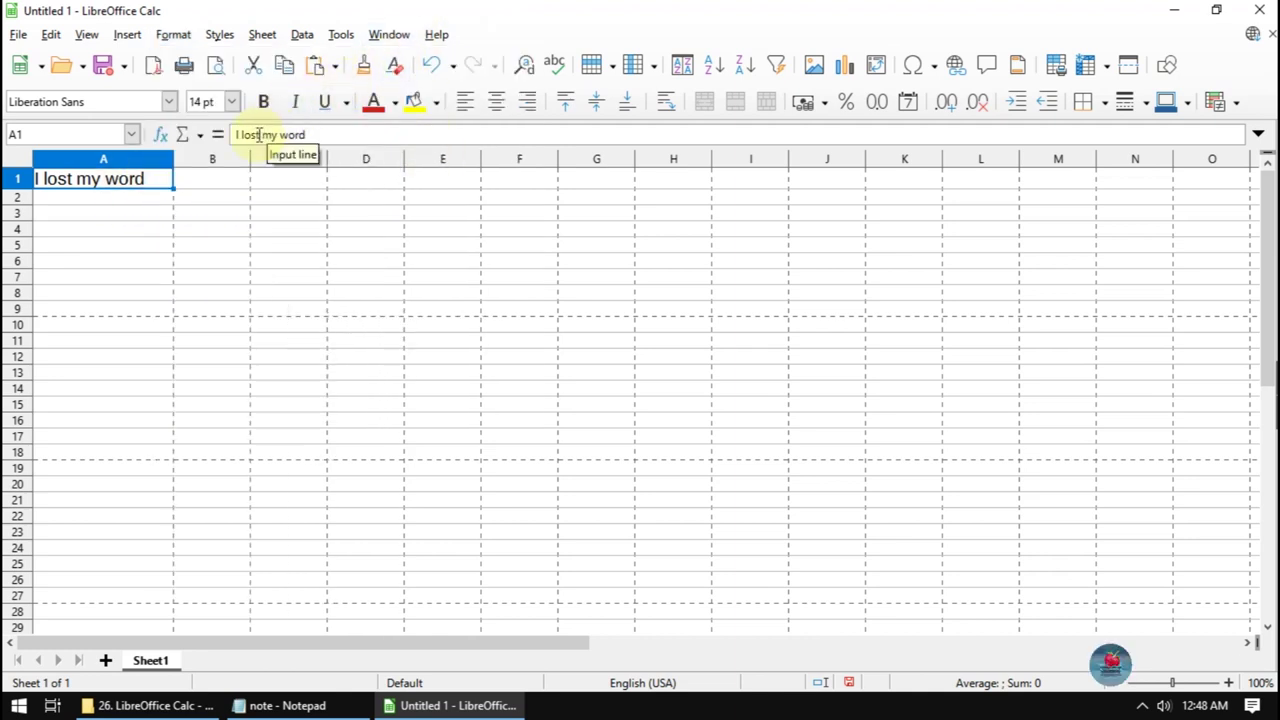
{"action": "left_click_drag", "start_coordinate": [258, 134], "coordinate": [240, 134]}
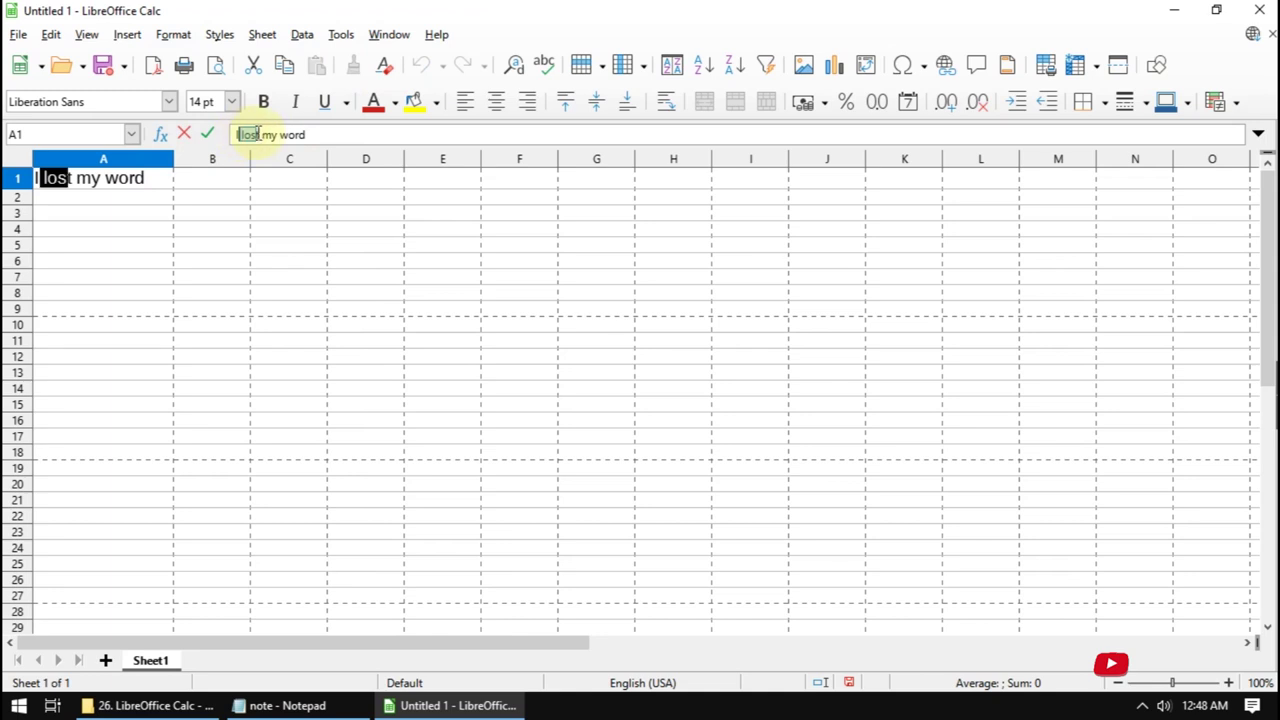
{"action": "double_click", "coordinate": [242, 135]}
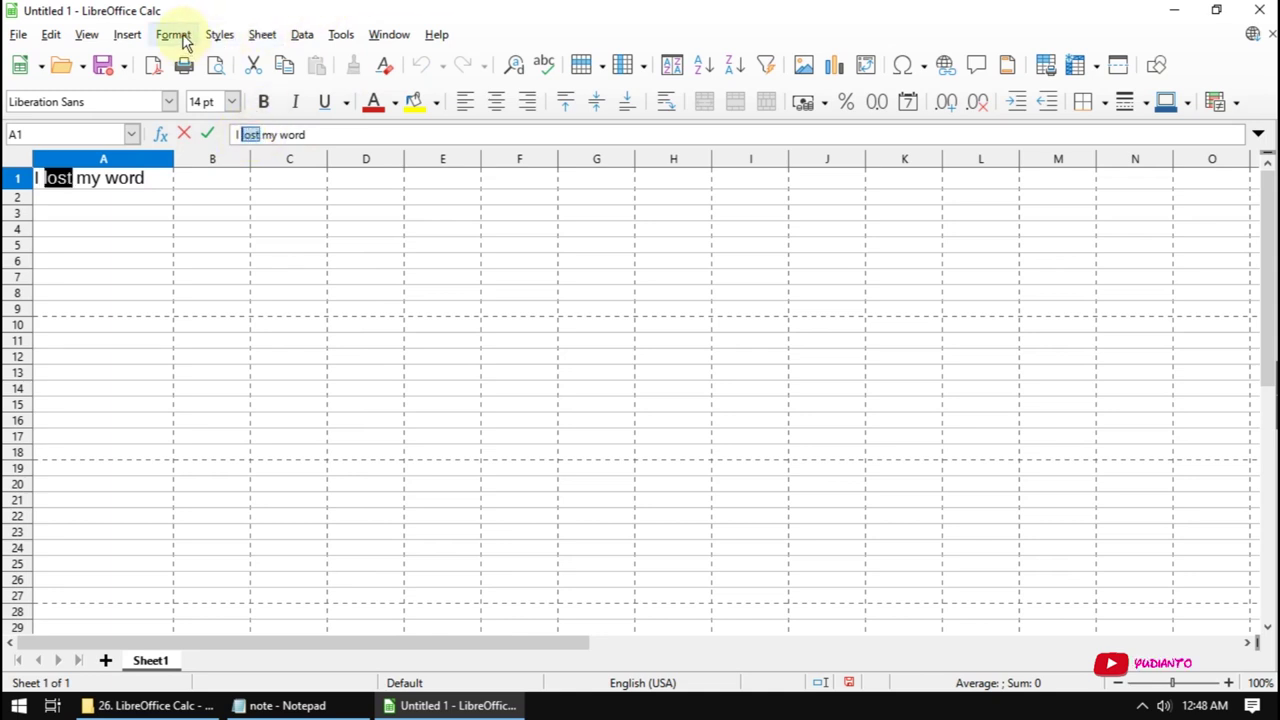
{"action": "left_click", "coordinate": [180, 36]}
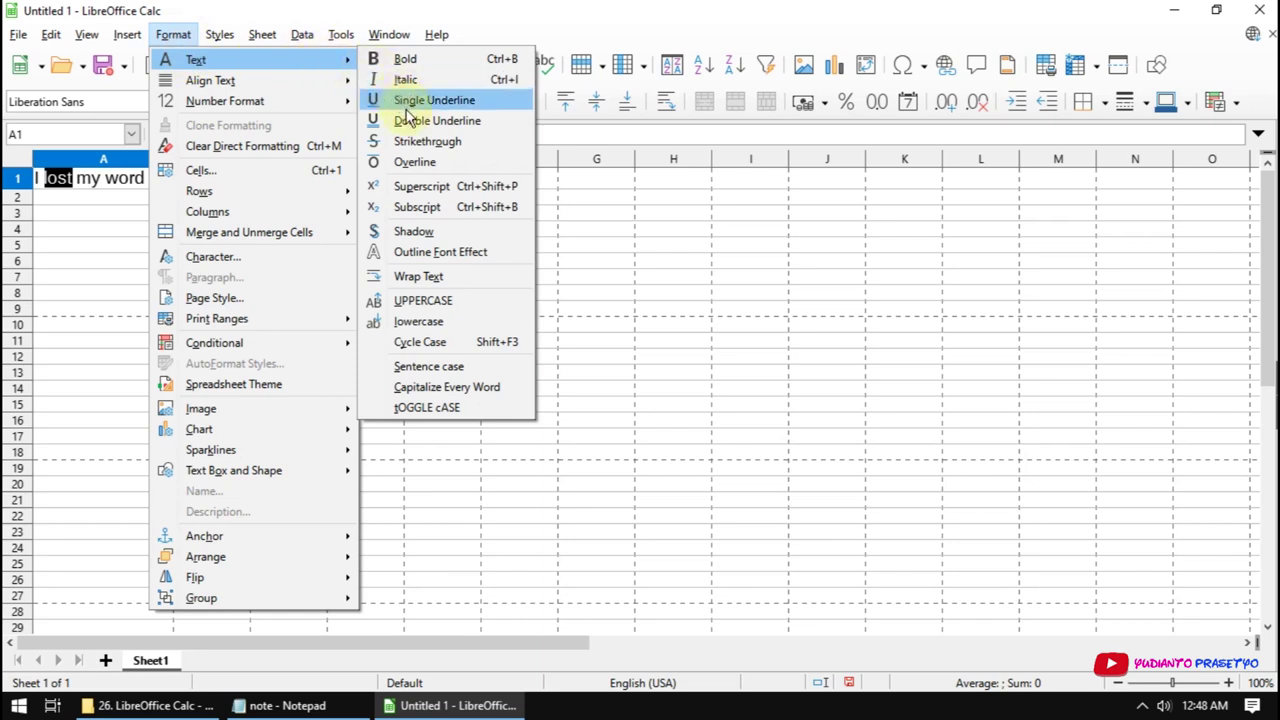
{"action": "left_click", "coordinate": [420, 187]}
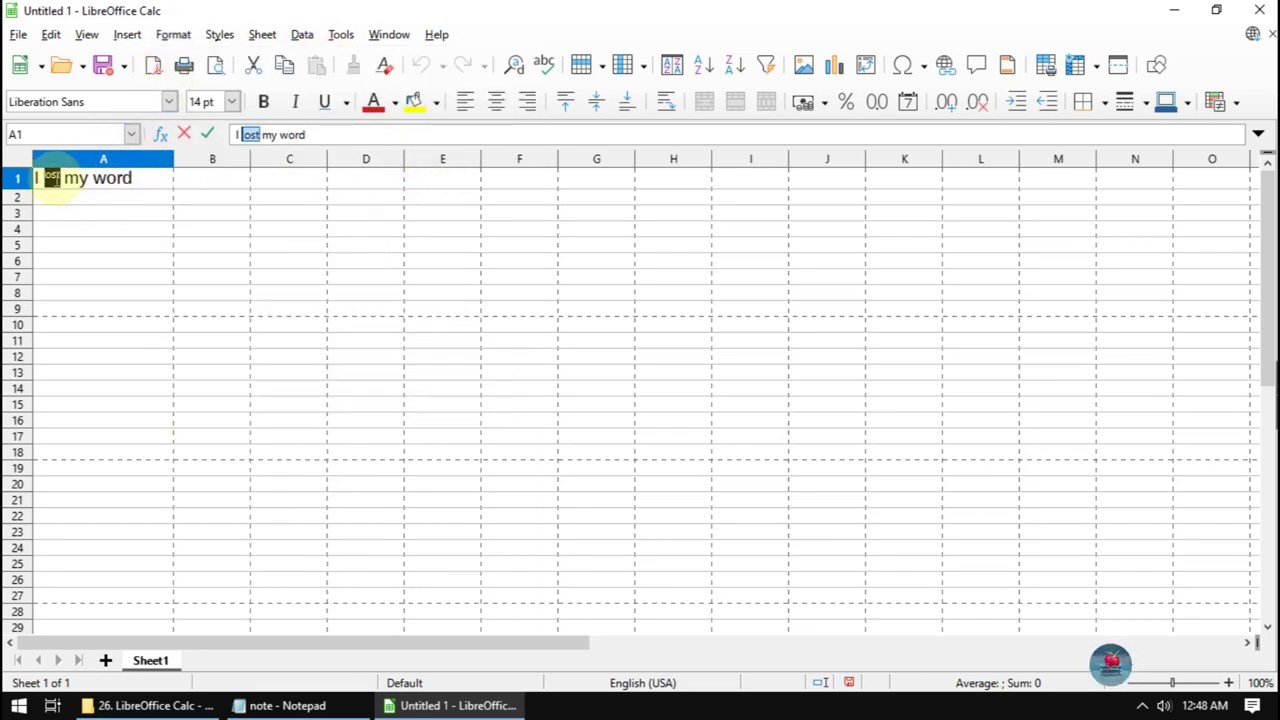
{"action": "left_click", "coordinate": [173, 36]}
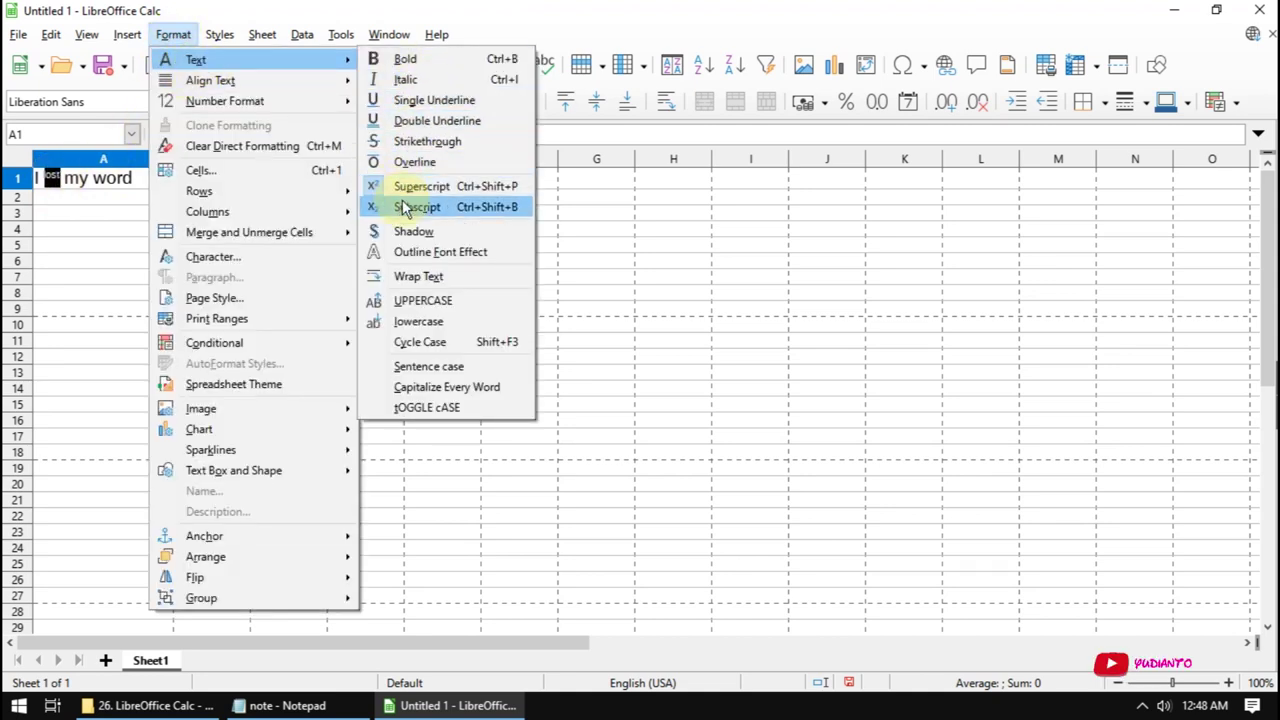
{"action": "left_click", "coordinate": [404, 207]}
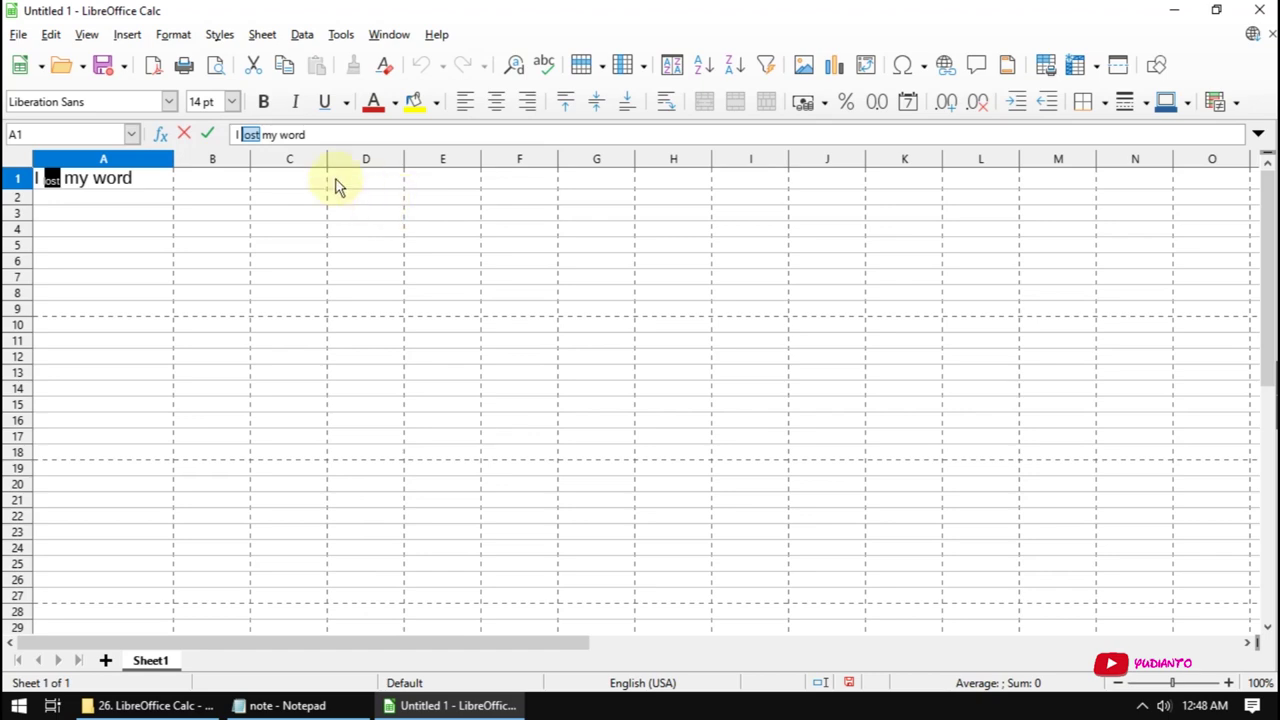
{"action": "left_click", "coordinate": [173, 36]}
{"action": "mouse_move", "coordinate": [196, 60]}
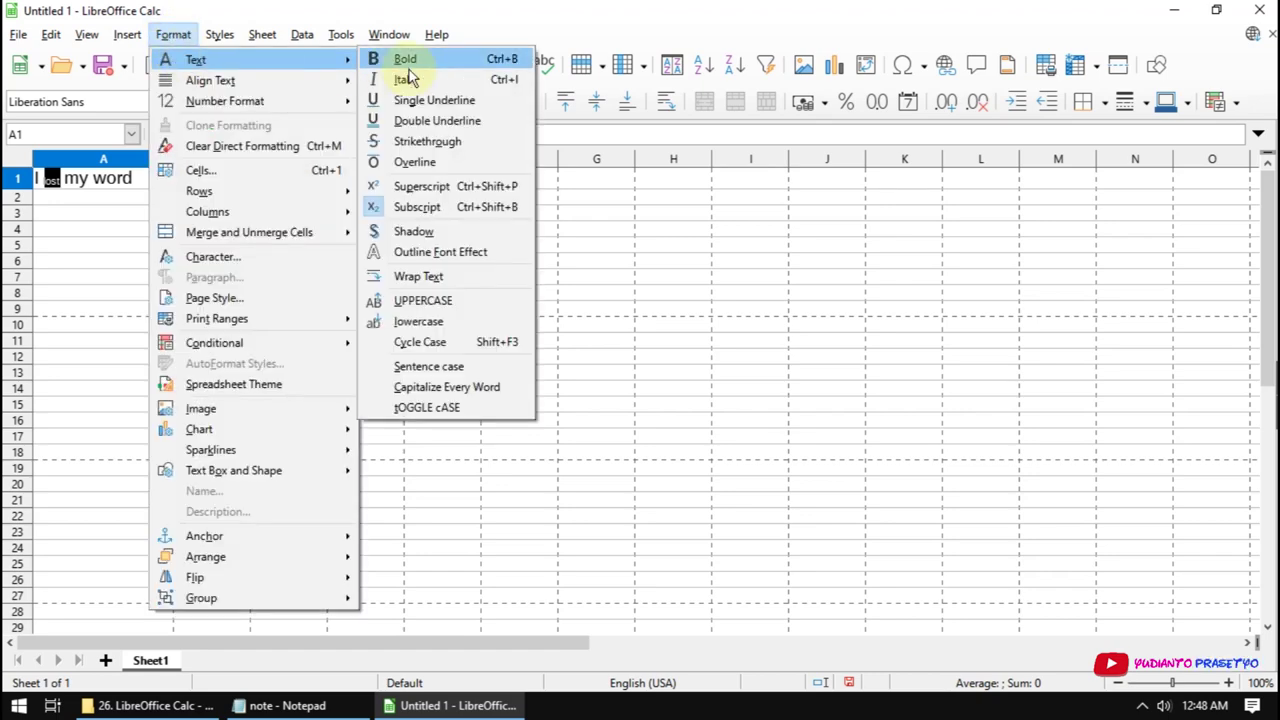
{"action": "left_click", "coordinate": [404, 207]}
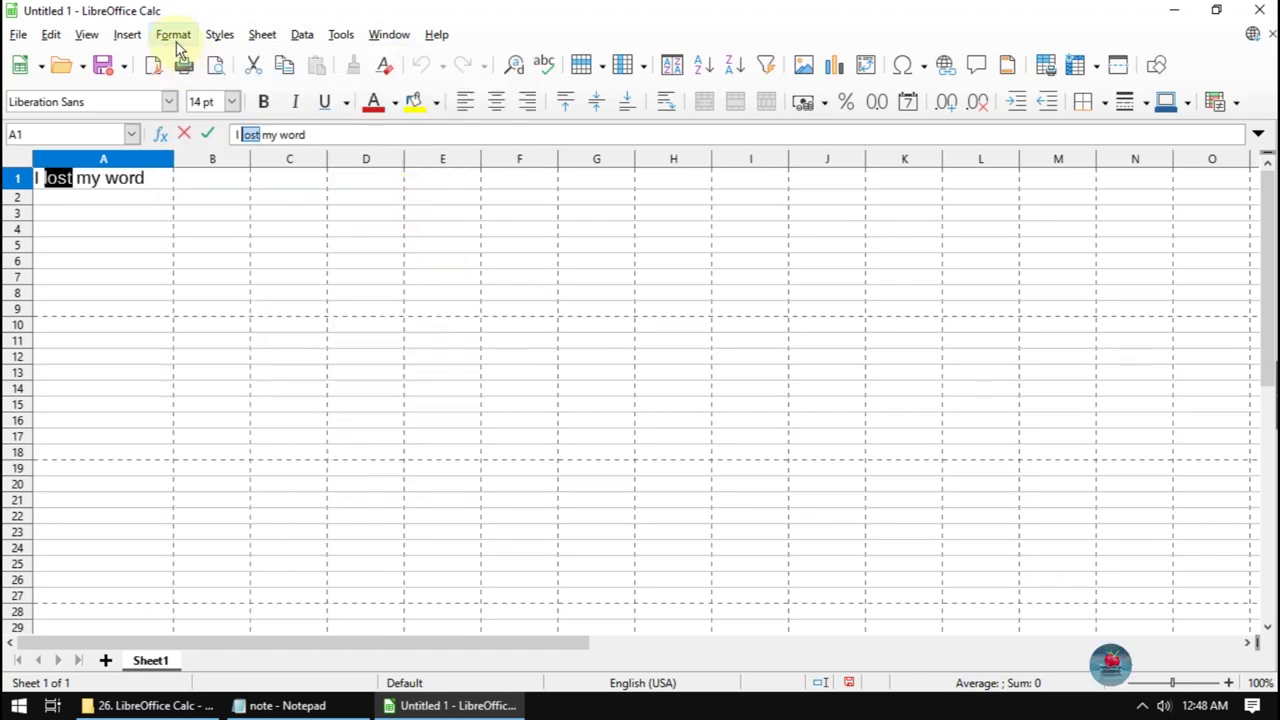
Apply a shadow to the word 'lost' and preview the printed page
{"action": "left_click", "coordinate": [173, 34]}
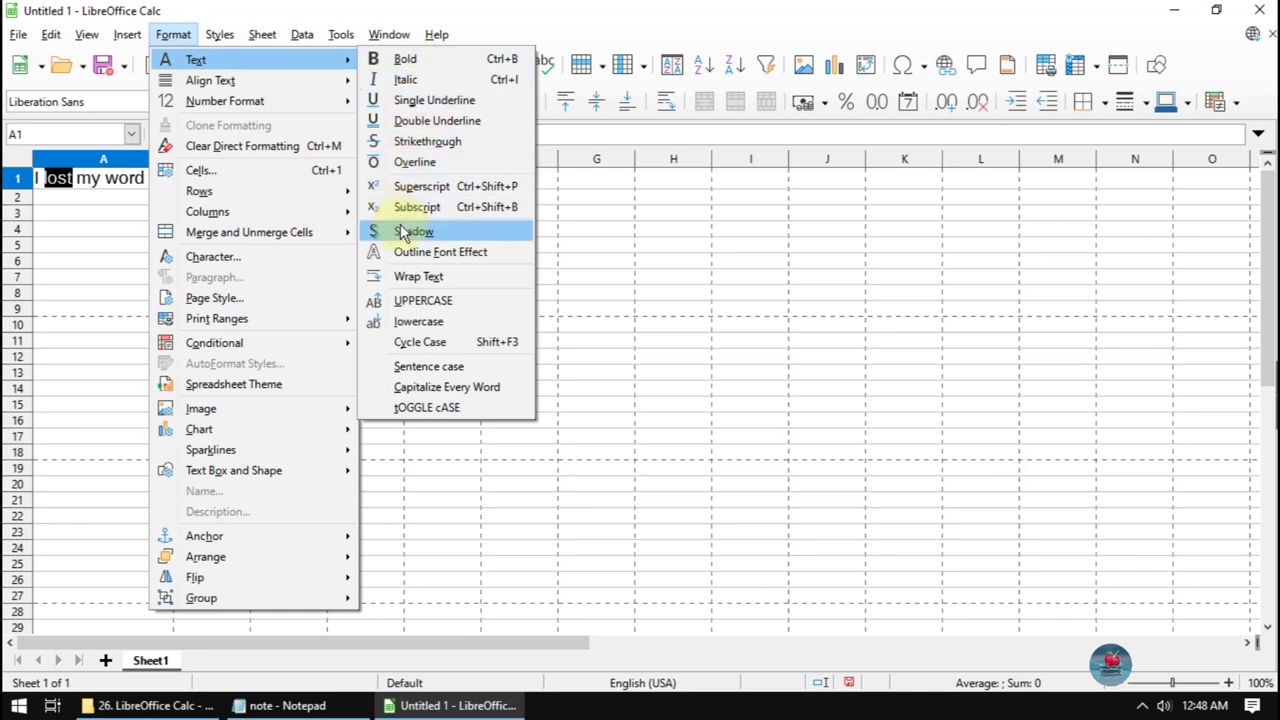
{"action": "left_click", "coordinate": [404, 231]}
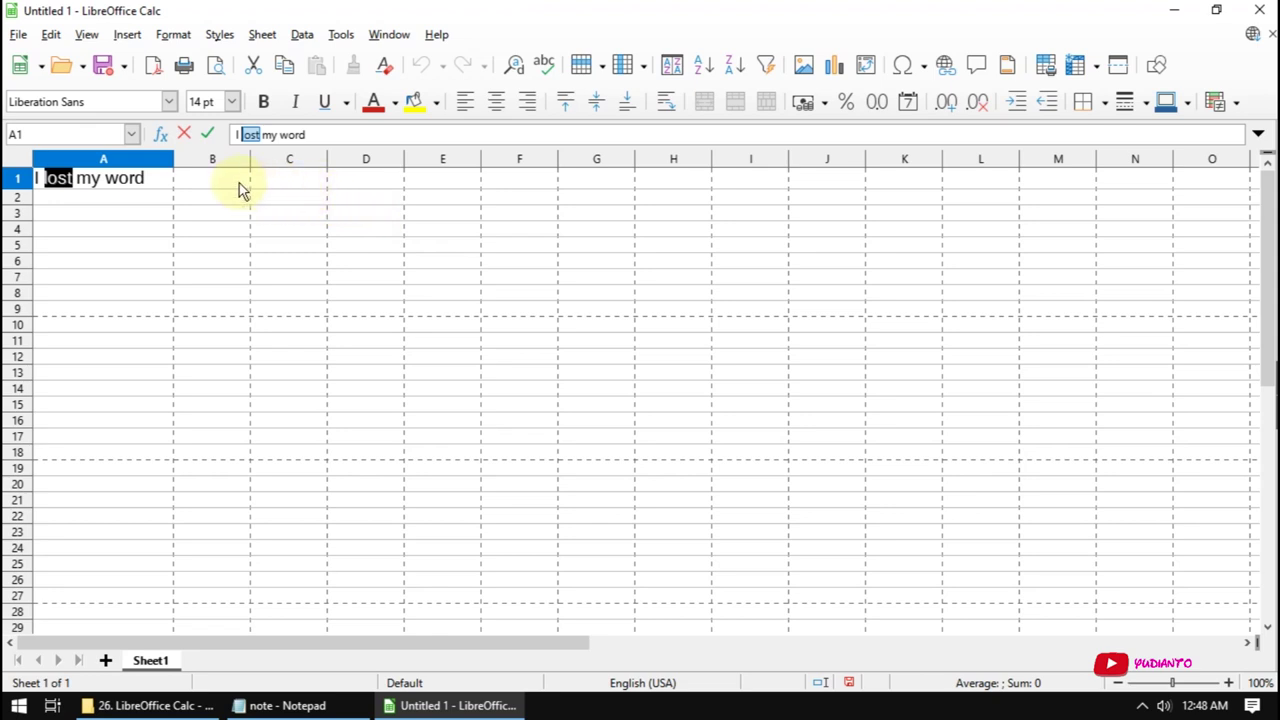
{"action": "left_click", "coordinate": [216, 66]}
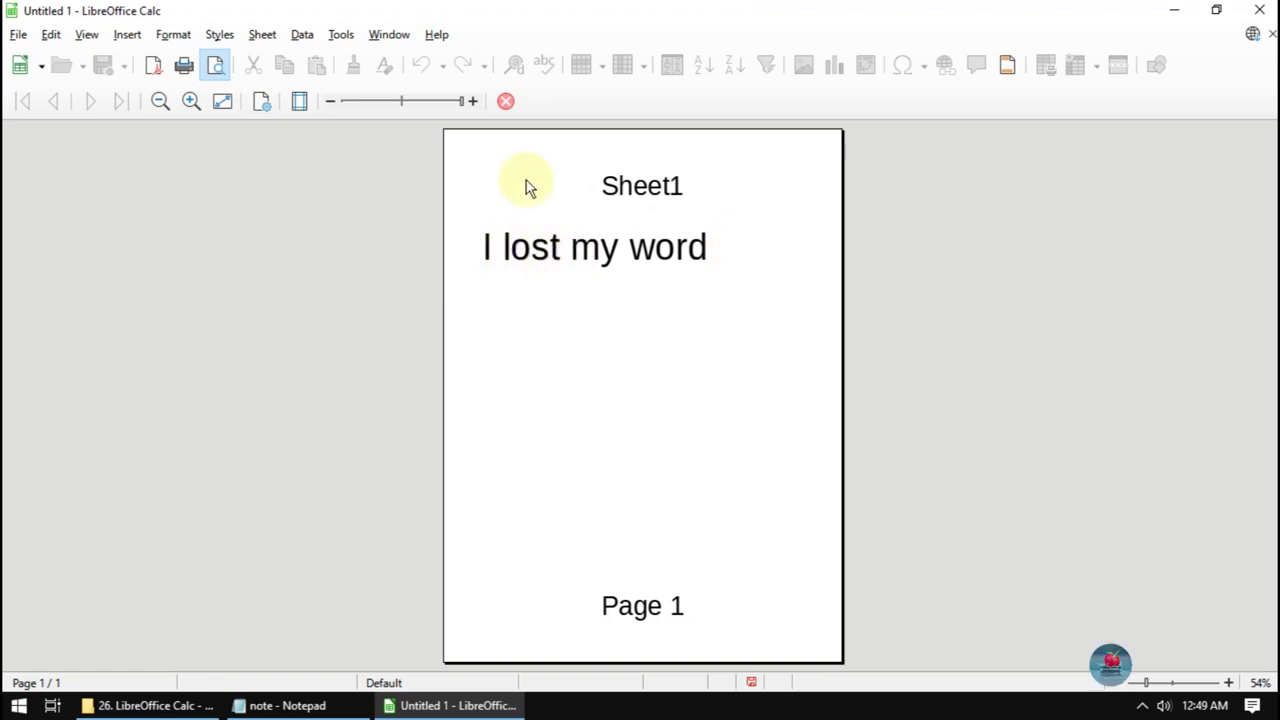
{"action": "left_click", "coordinate": [505, 103]}
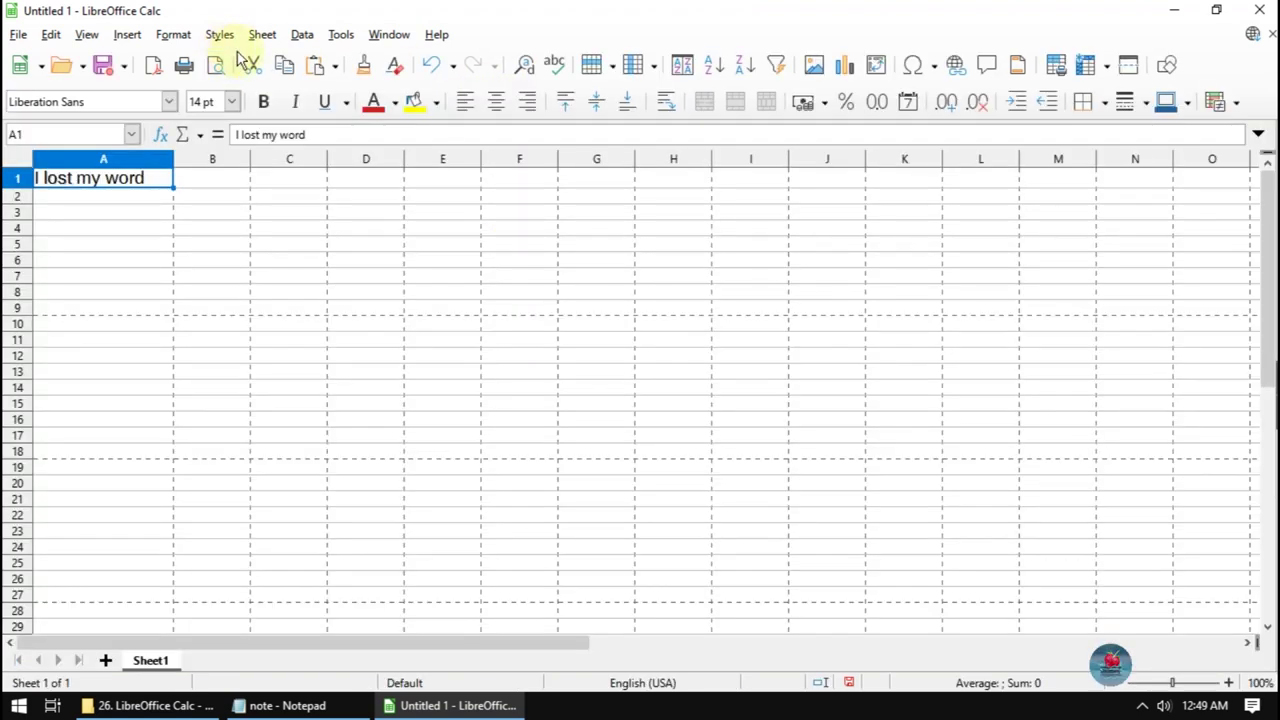
{"action": "left_click", "coordinate": [221, 38]}
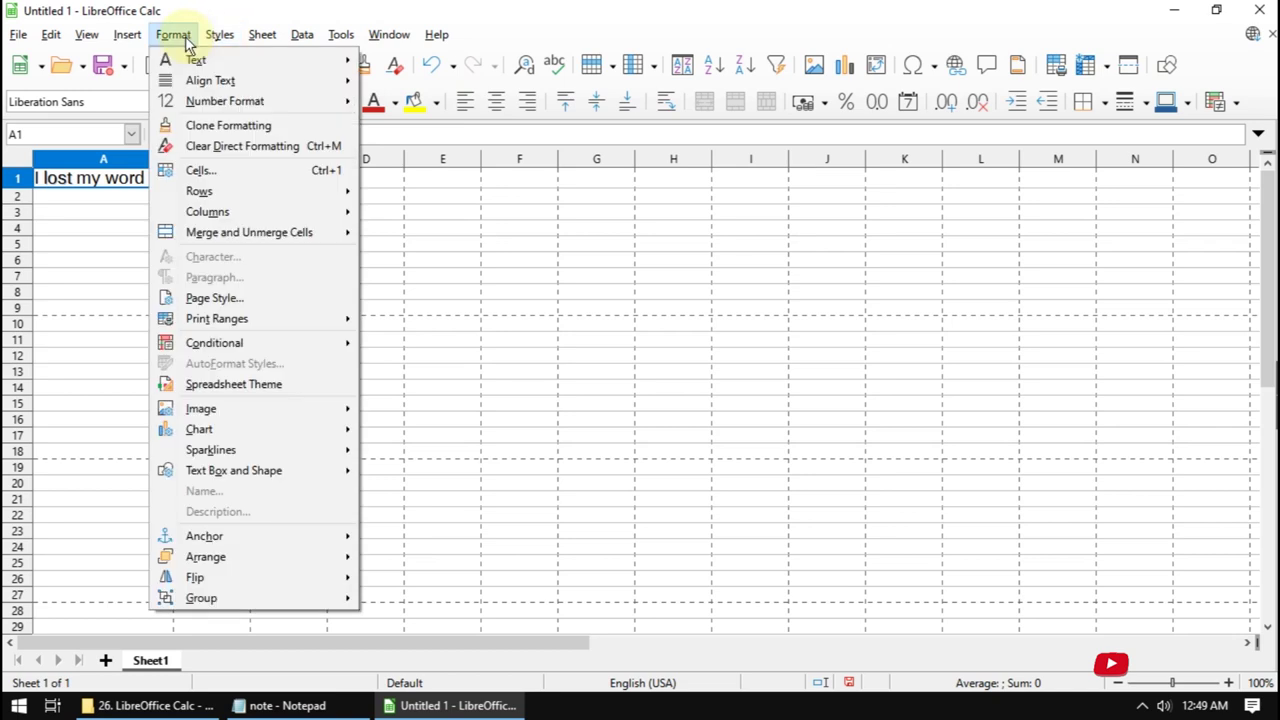
{"action": "mouse_move", "coordinate": [196, 60]}
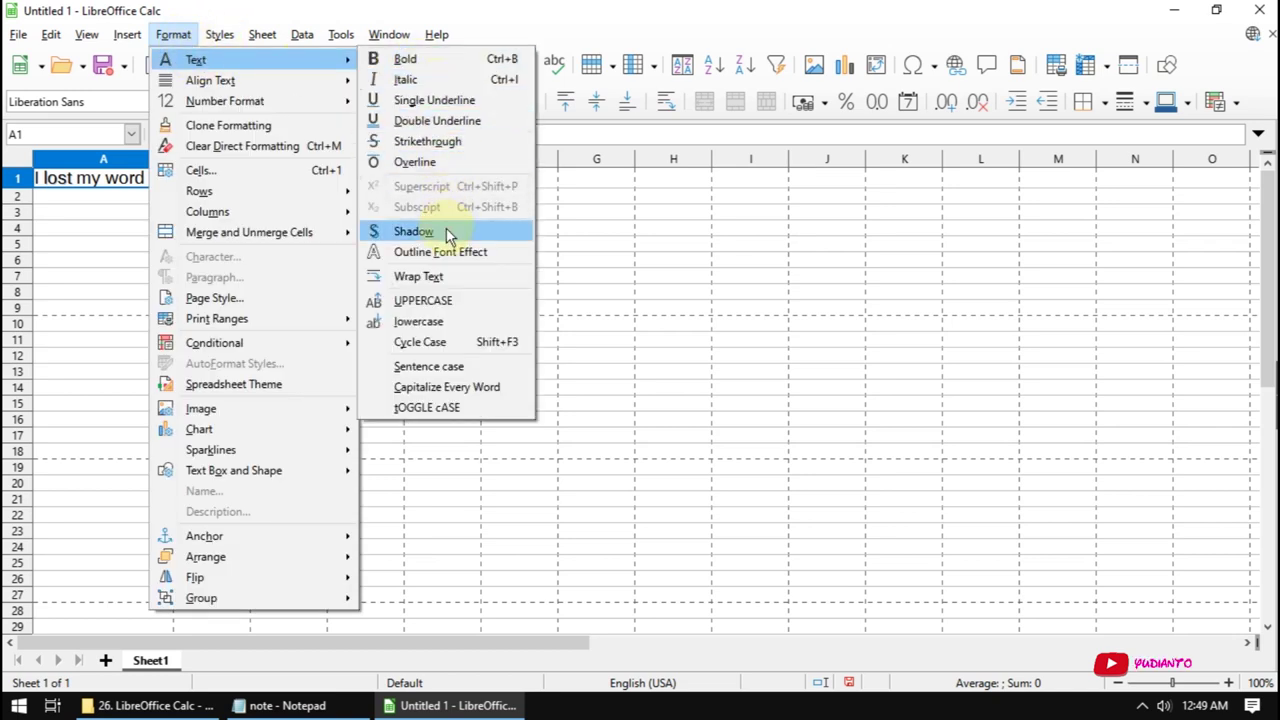
Toggle the shadow on the A1 text and apply the Outline Font Effect
{"action": "left_click", "coordinate": [447, 237]}
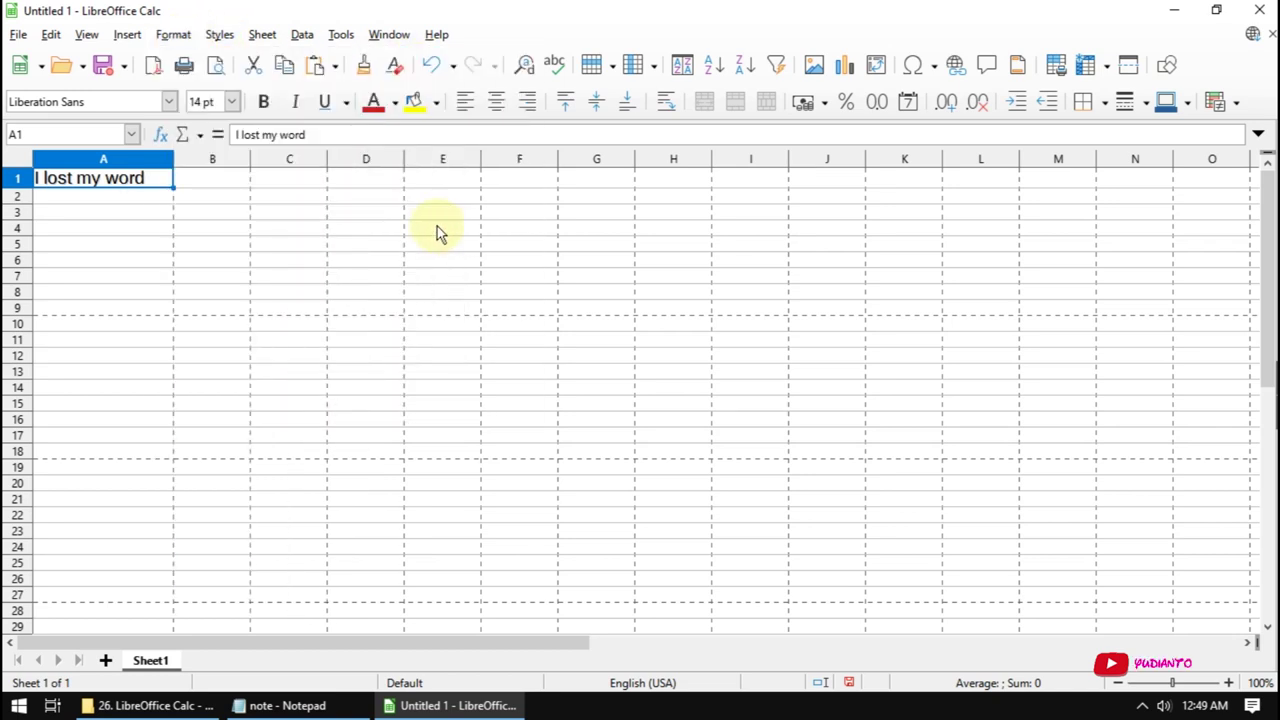
{"action": "left_click", "coordinate": [173, 34]}
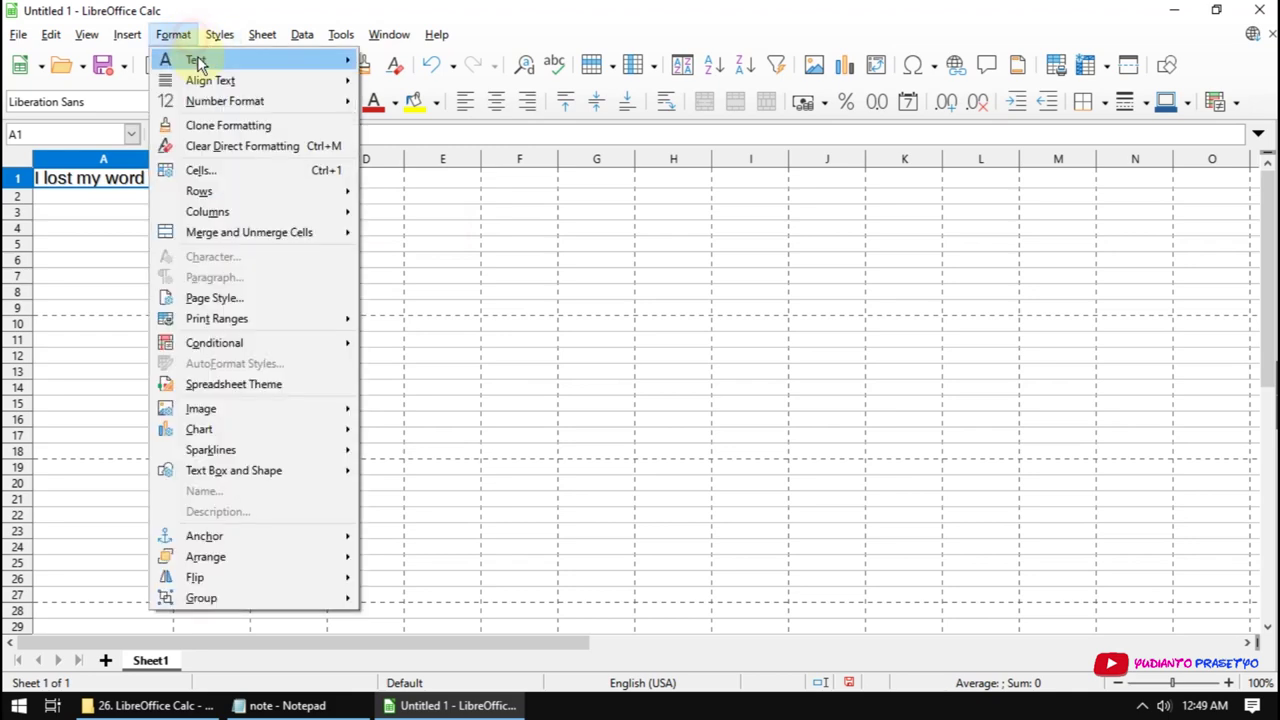
{"action": "mouse_move", "coordinate": [197, 60]}
{"action": "left_click", "coordinate": [419, 238]}
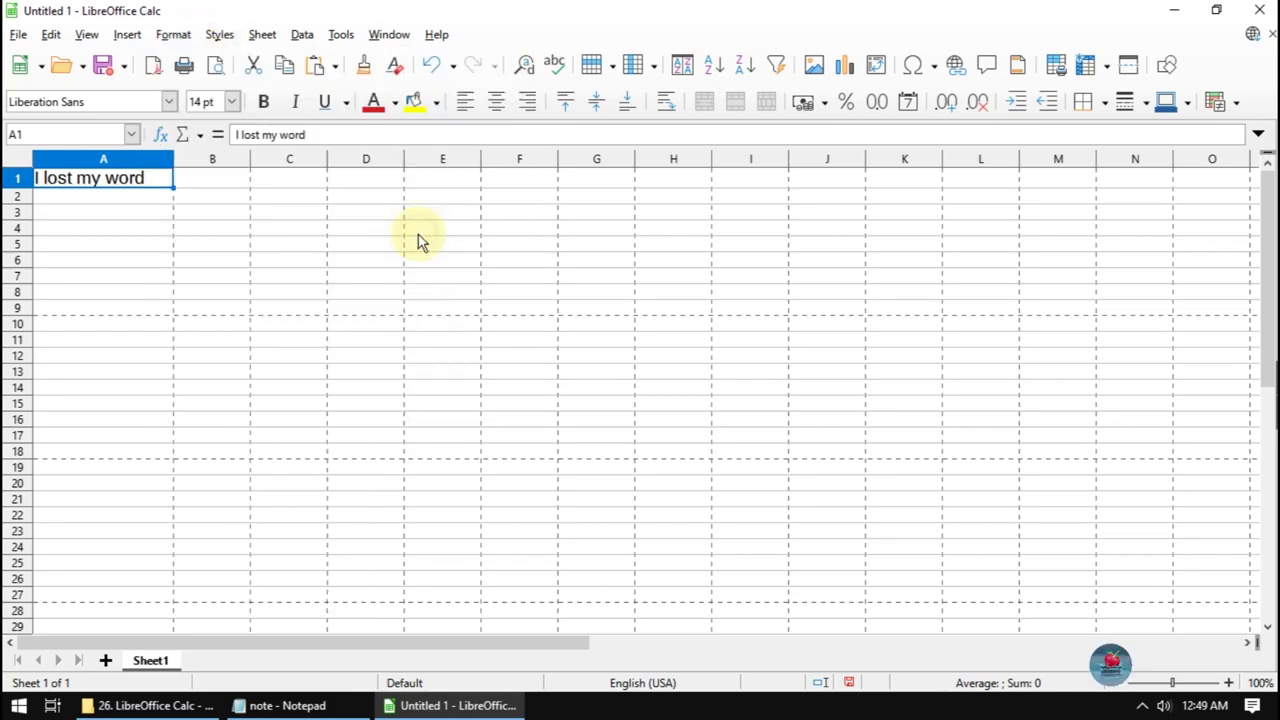
{"action": "left_click", "coordinate": [173, 34]}
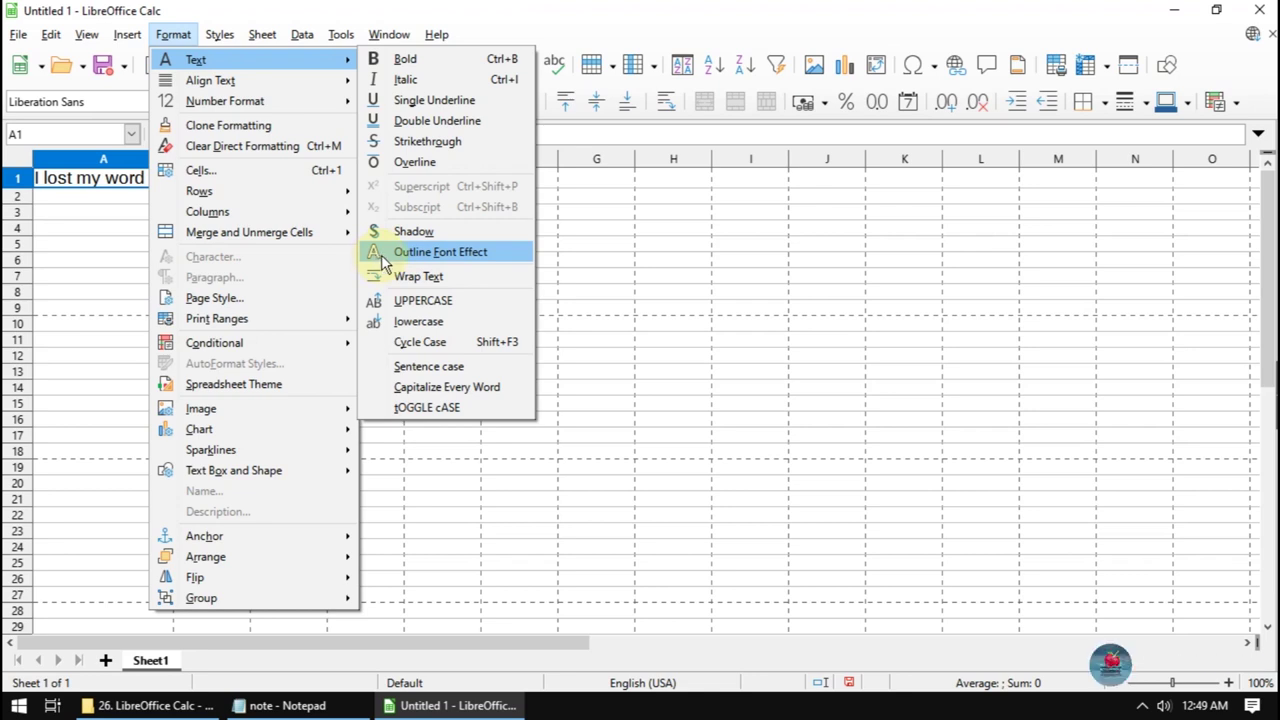
{"action": "left_click", "coordinate": [382, 258]}
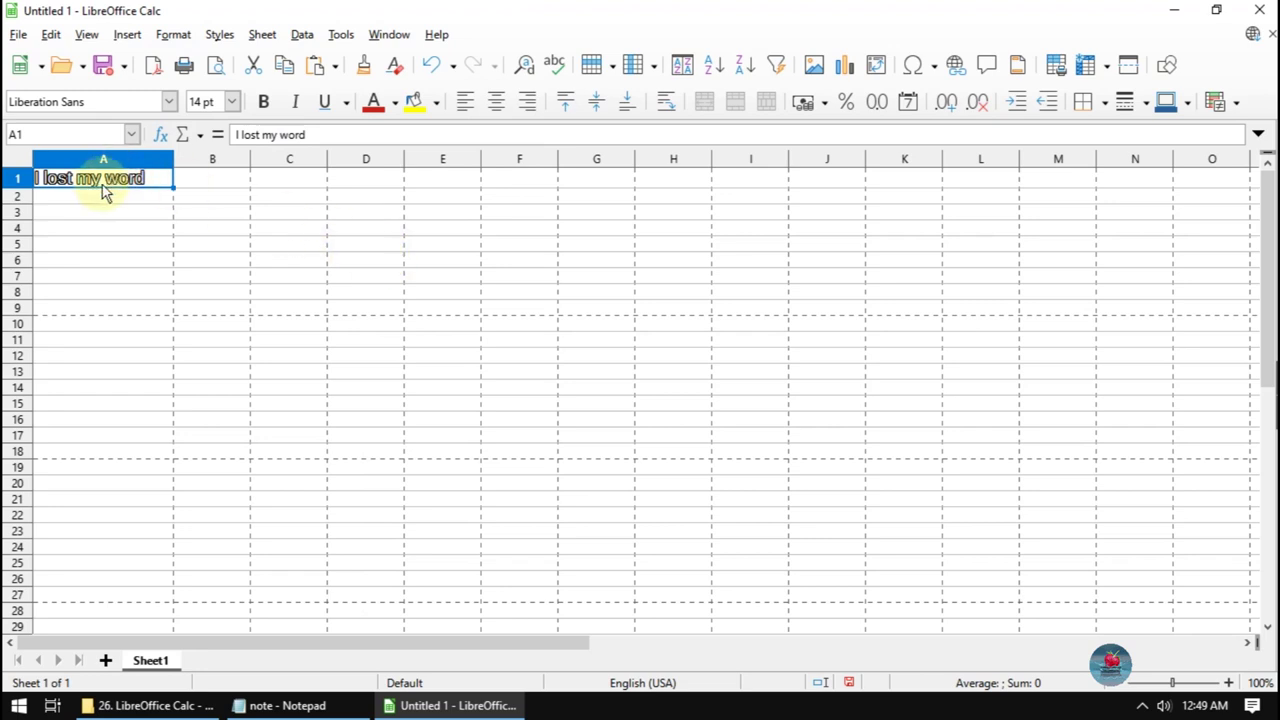
{"action": "left_click", "coordinate": [173, 34]}
{"action": "mouse_move", "coordinate": [196, 59]}
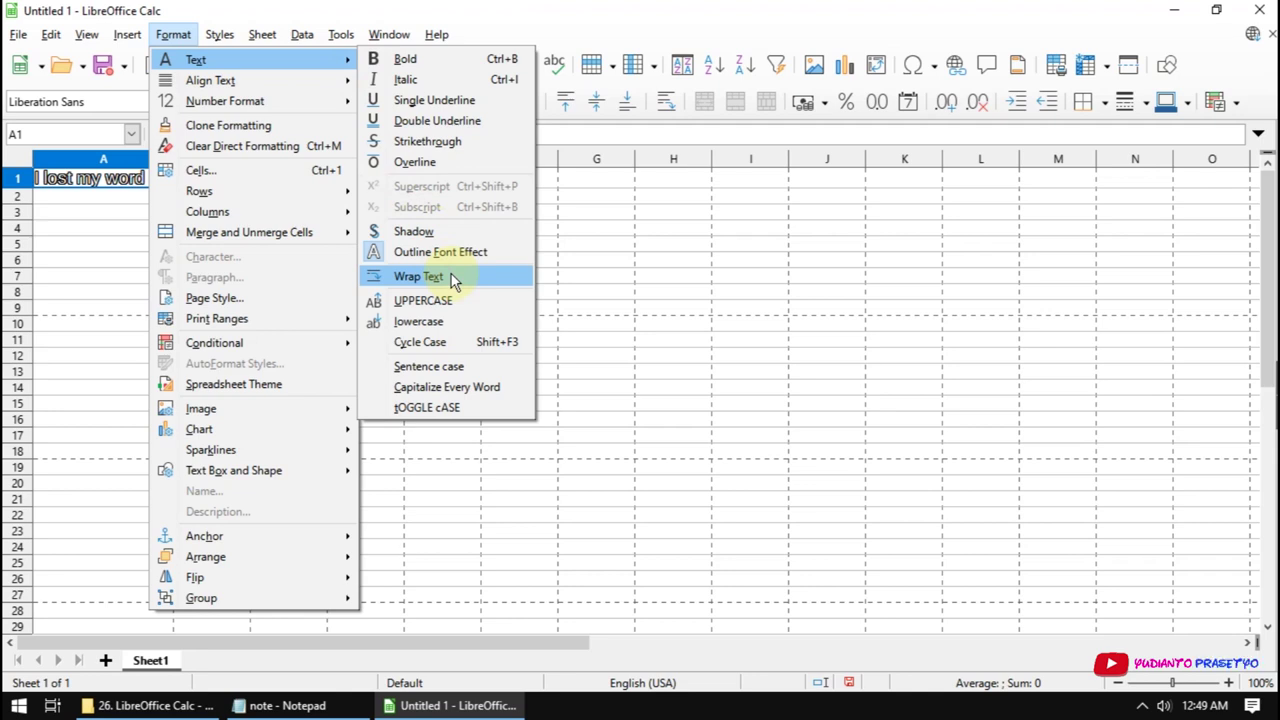
Copy 'I lost my word' and paste it repeatedly so A1 holds seven copies
{"action": "left_click", "coordinate": [465, 8]}
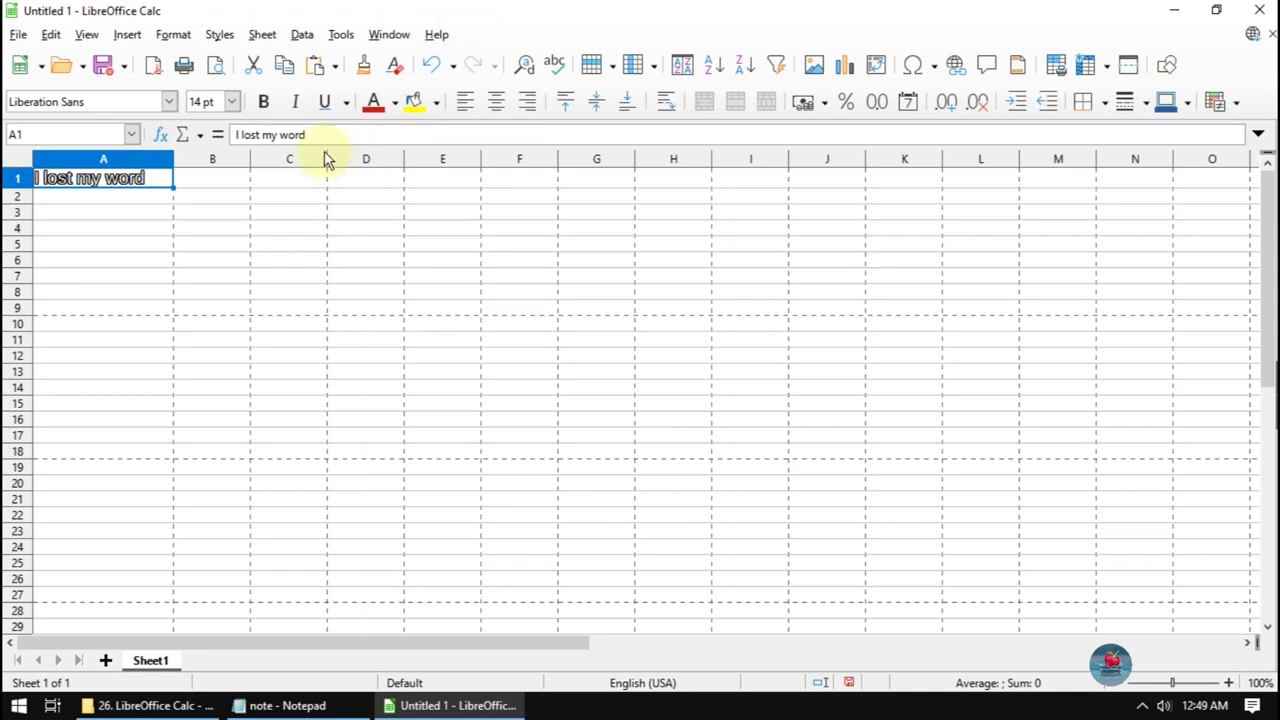
{"action": "left_click", "coordinate": [327, 136]}
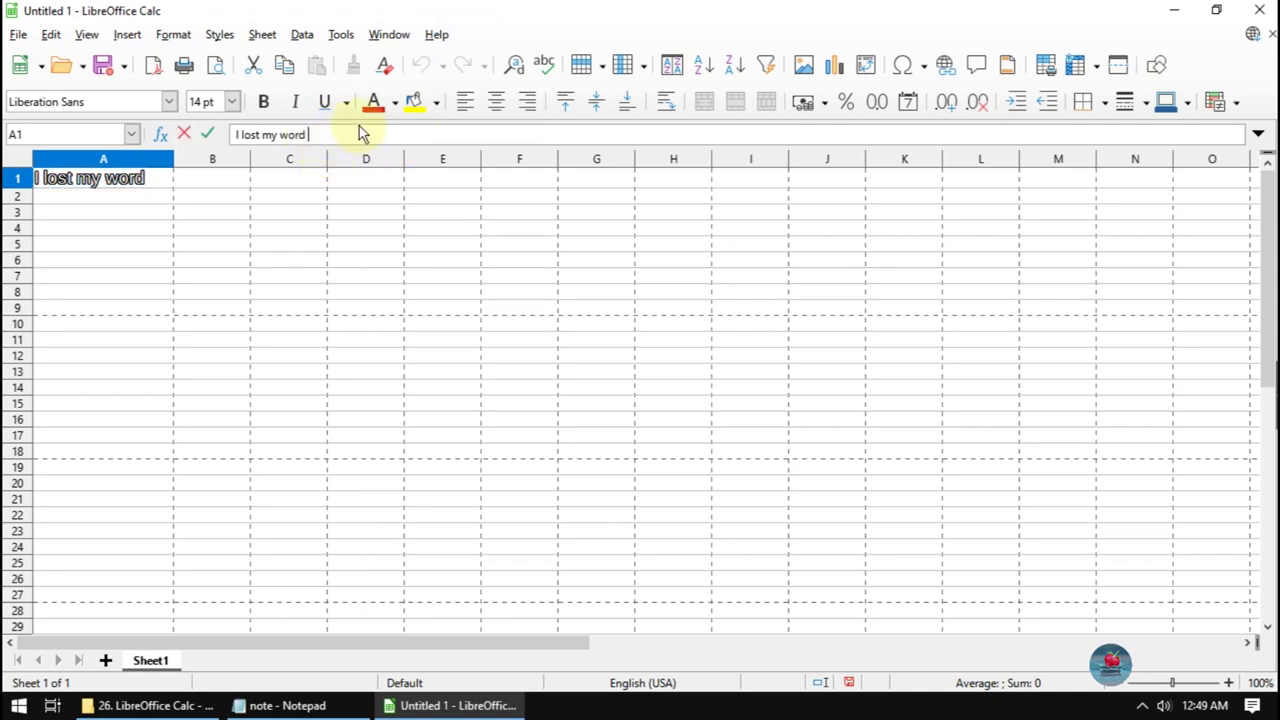
{"action": "left_click_drag", "start_coordinate": [357, 134], "coordinate": [232, 140]}
{"action": "key", "text": "ctrl+c"}
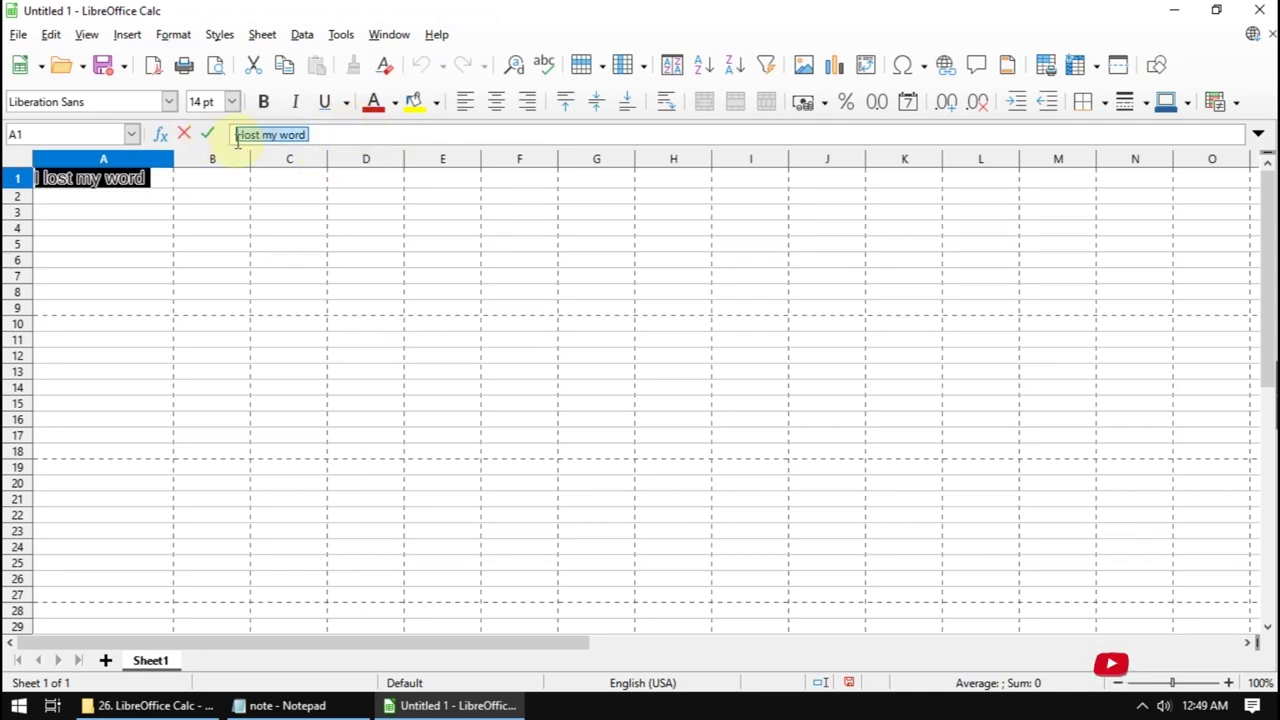
{"action": "left_click", "coordinate": [369, 135]}
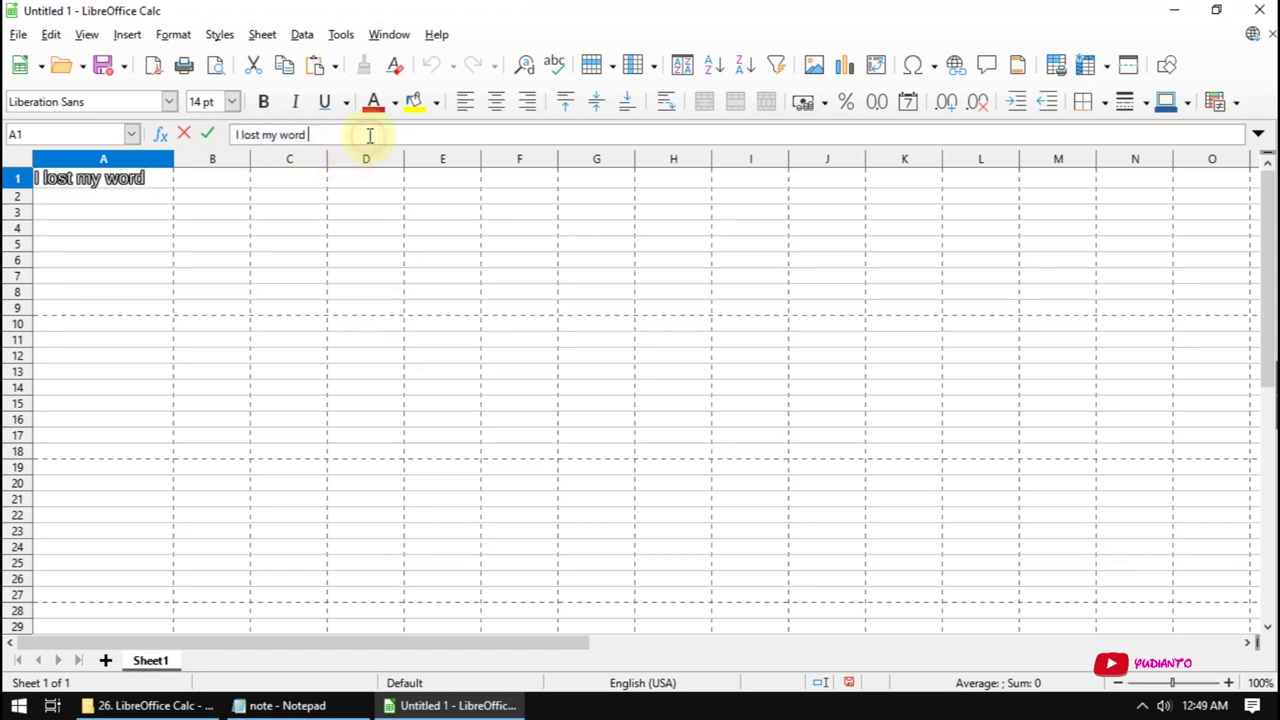
{"action": "key", "text": "ctrl+v"}
{"action": "key", "text": "ctrl+v"}
{"action": "key", "text": "ctrl+v"}
{"action": "key", "text": "ctrl+v"}
{"action": "key", "text": "ctrl+v"}
{"action": "key", "text": "ctrl+v"}
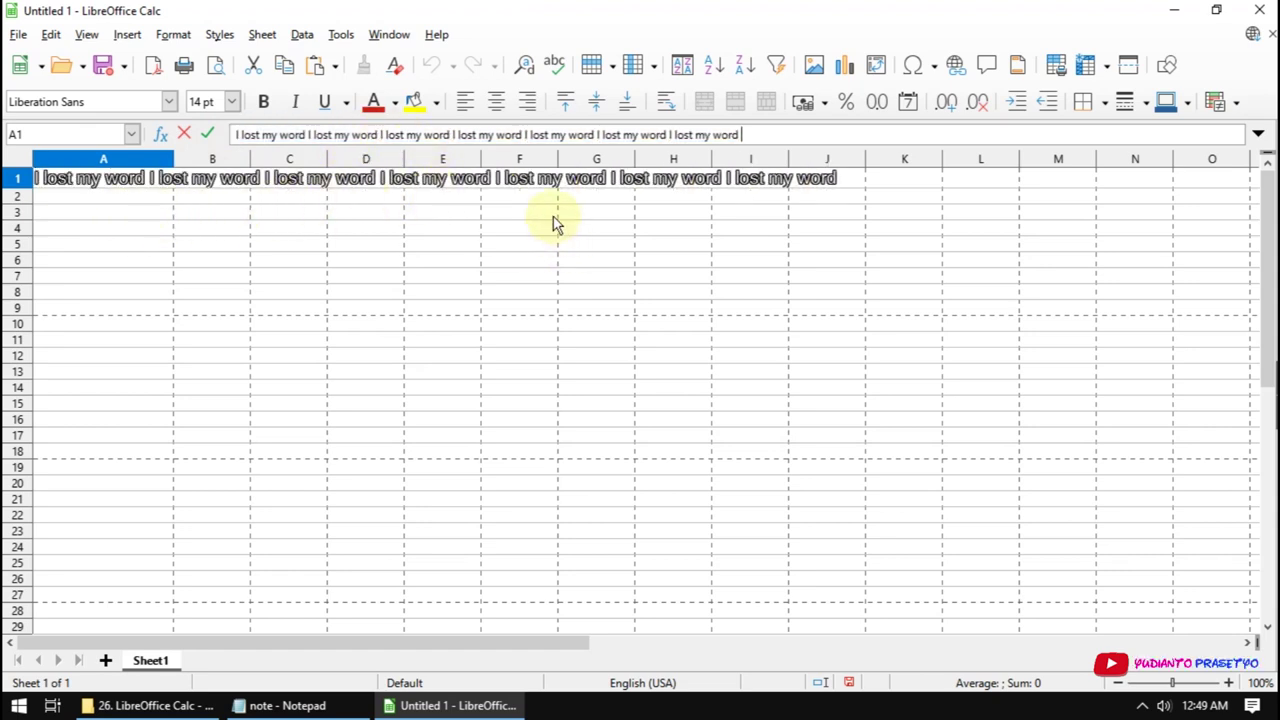
{"action": "left_click", "coordinate": [152, 216]}
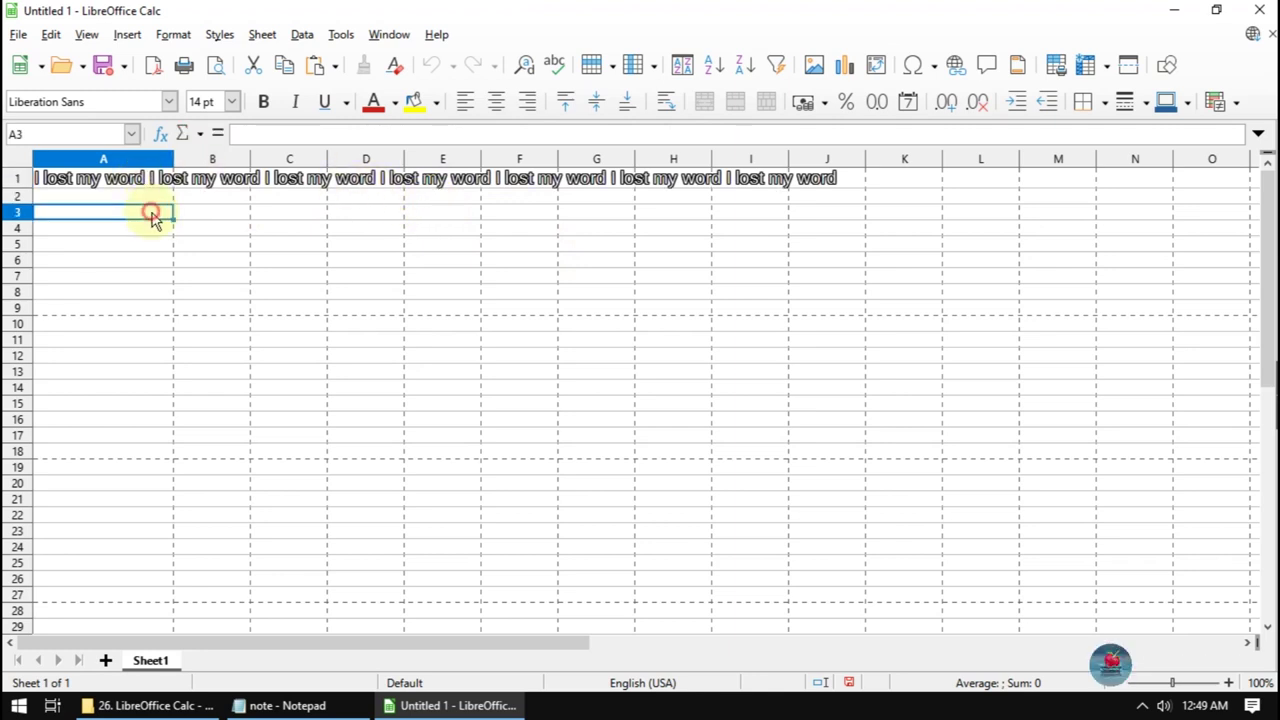
{"action": "left_click", "coordinate": [146, 180]}
Remove the outline effect, turn on Wrap Text for A1, and check it in print preview
{"action": "left_click", "coordinate": [172, 34]}
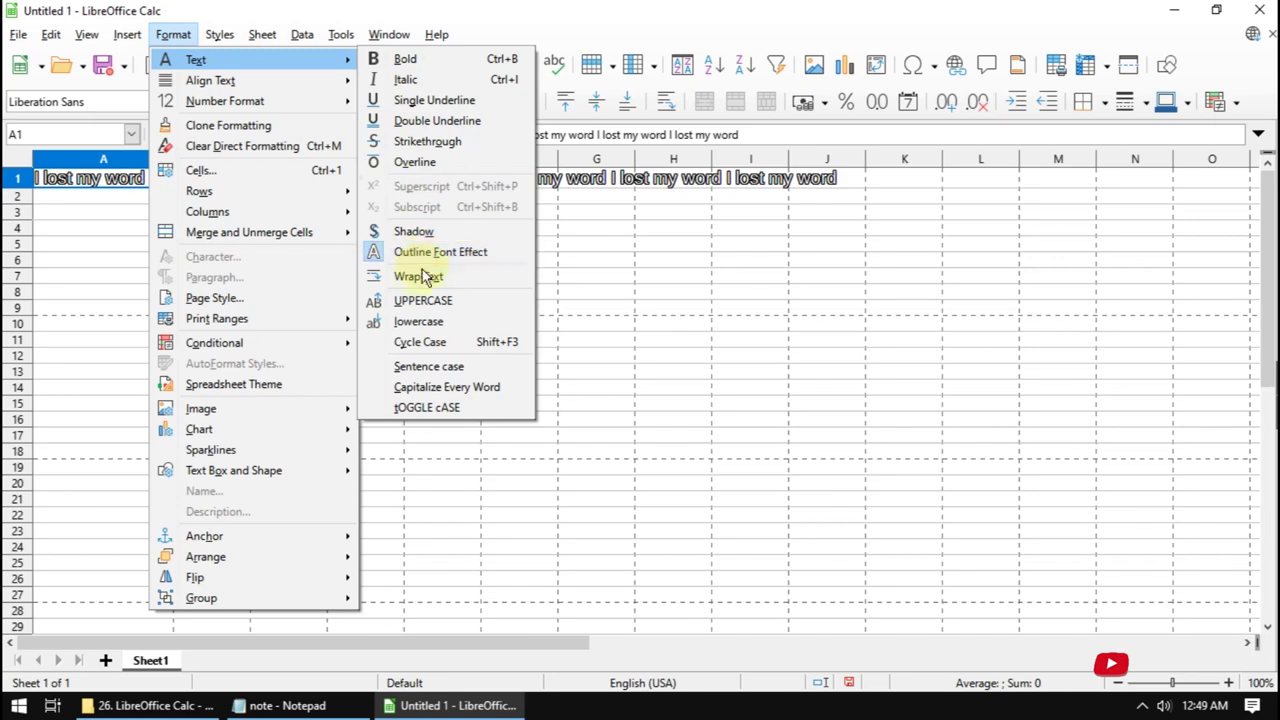
{"action": "left_click", "coordinate": [429, 253]}
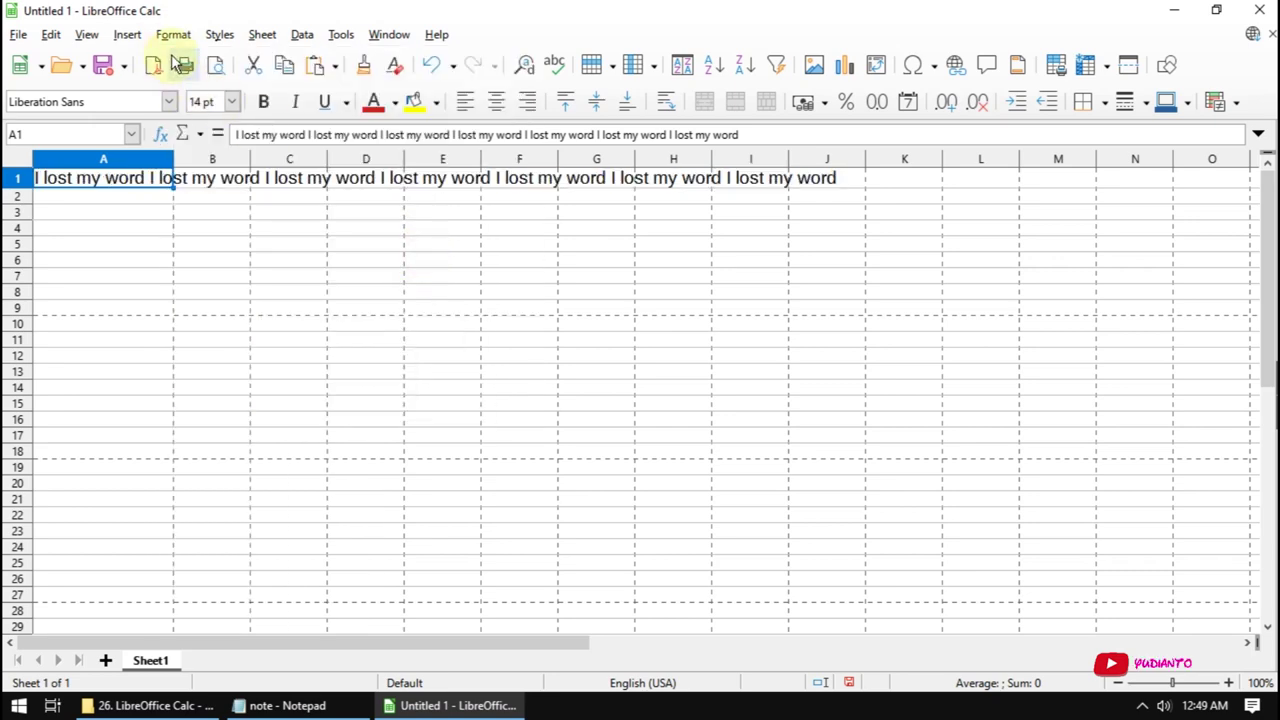
{"action": "left_click", "coordinate": [173, 34]}
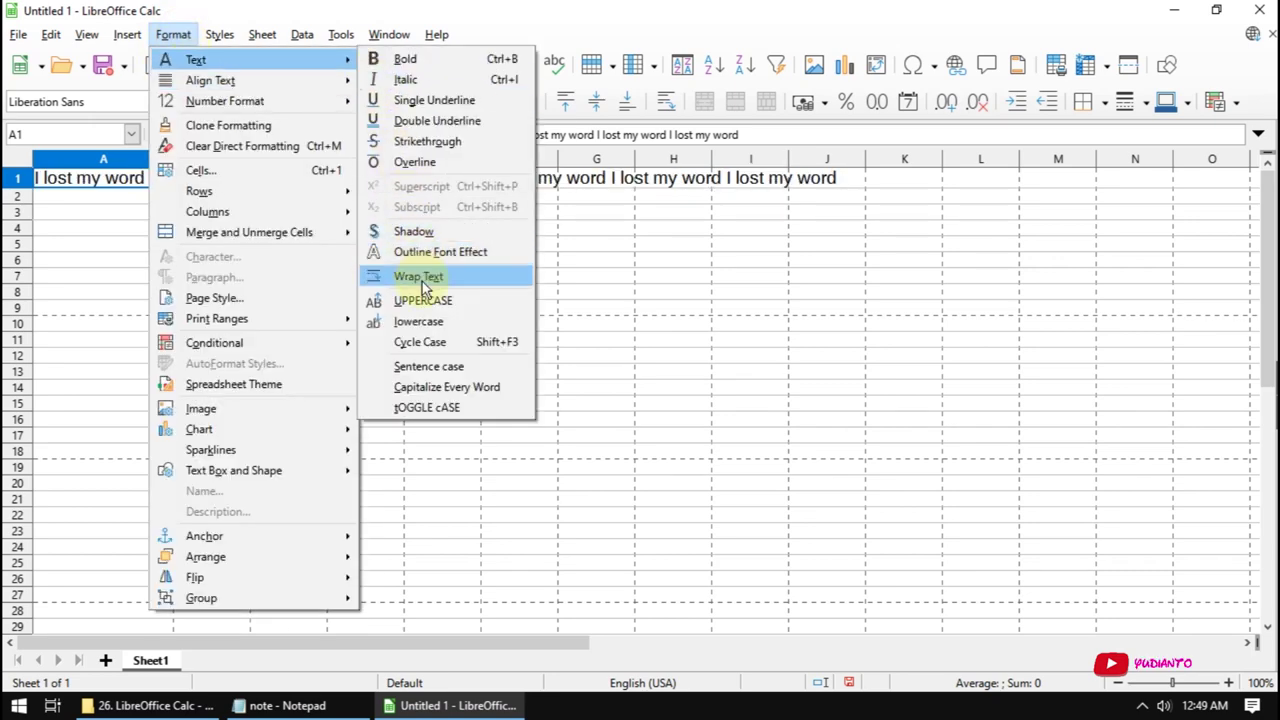
{"action": "left_click", "coordinate": [422, 280]}
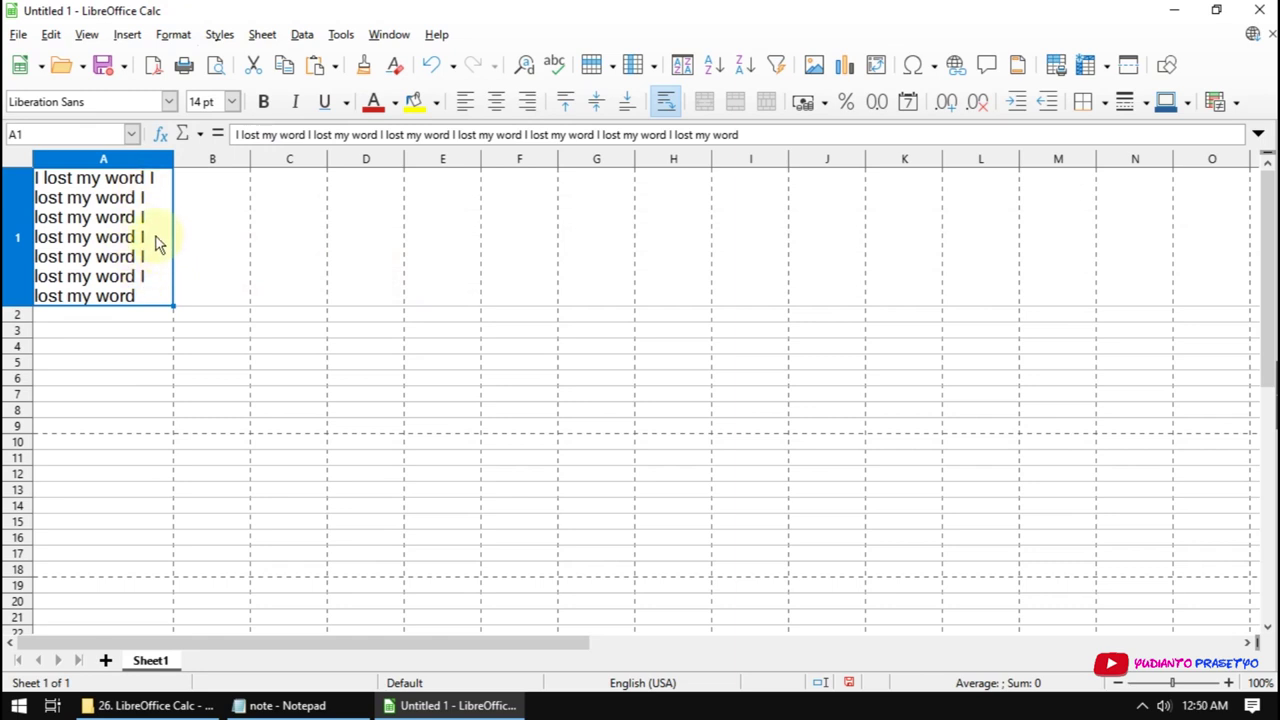
{"action": "left_click", "coordinate": [215, 66]}
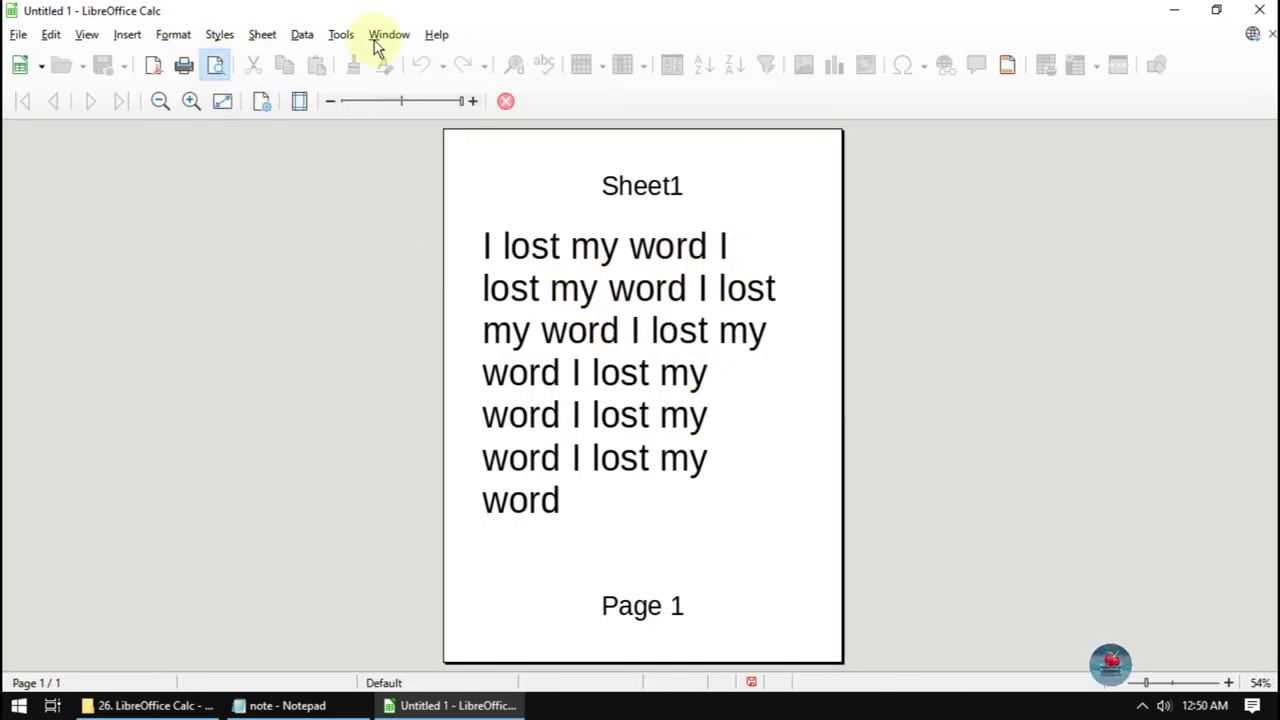
Leave the print preview and turn off Wrap Text for A1
{"action": "left_click", "coordinate": [505, 102]}
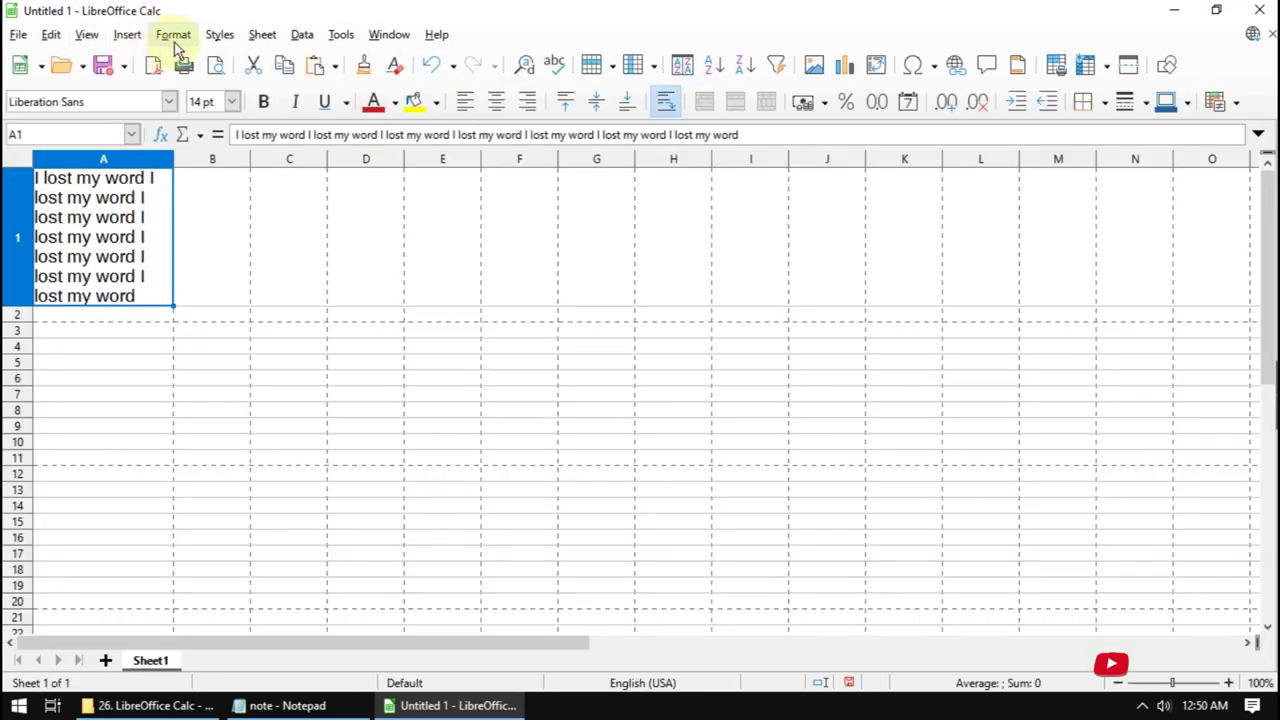
{"action": "left_click", "coordinate": [173, 34]}
{"action": "left_click", "coordinate": [482, 276]}
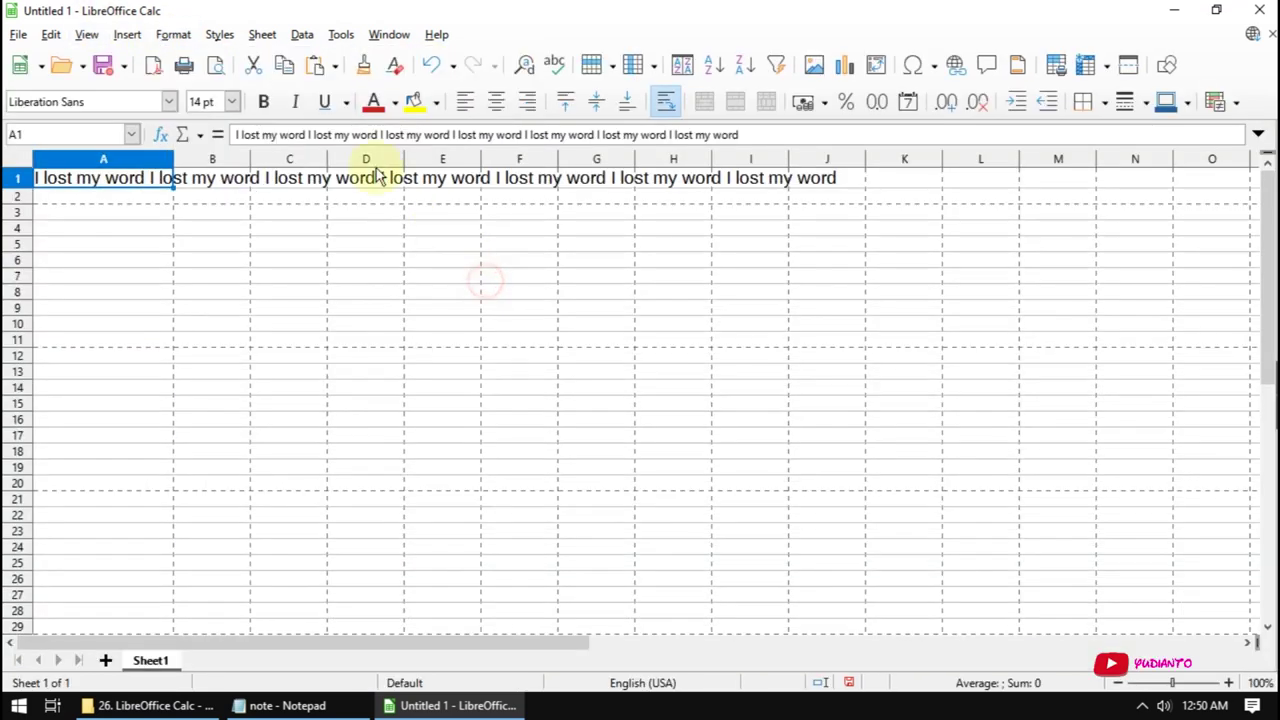
Preview the page with A1's text unwrapped and cut off, then return to the sheet
{"action": "left_click", "coordinate": [215, 65]}
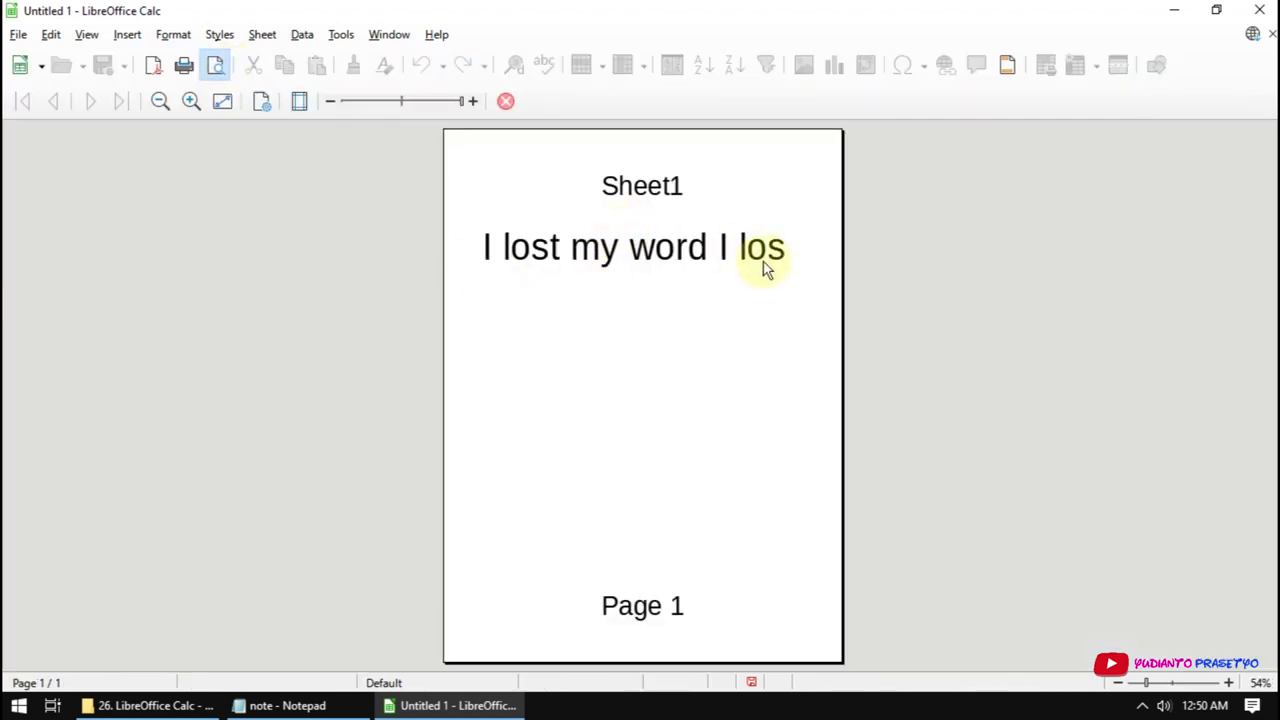
{"action": "left_click", "coordinate": [505, 101]}
{"action": "left_click", "coordinate": [177, 36]}
{"action": "mouse_move", "coordinate": [196, 60]}
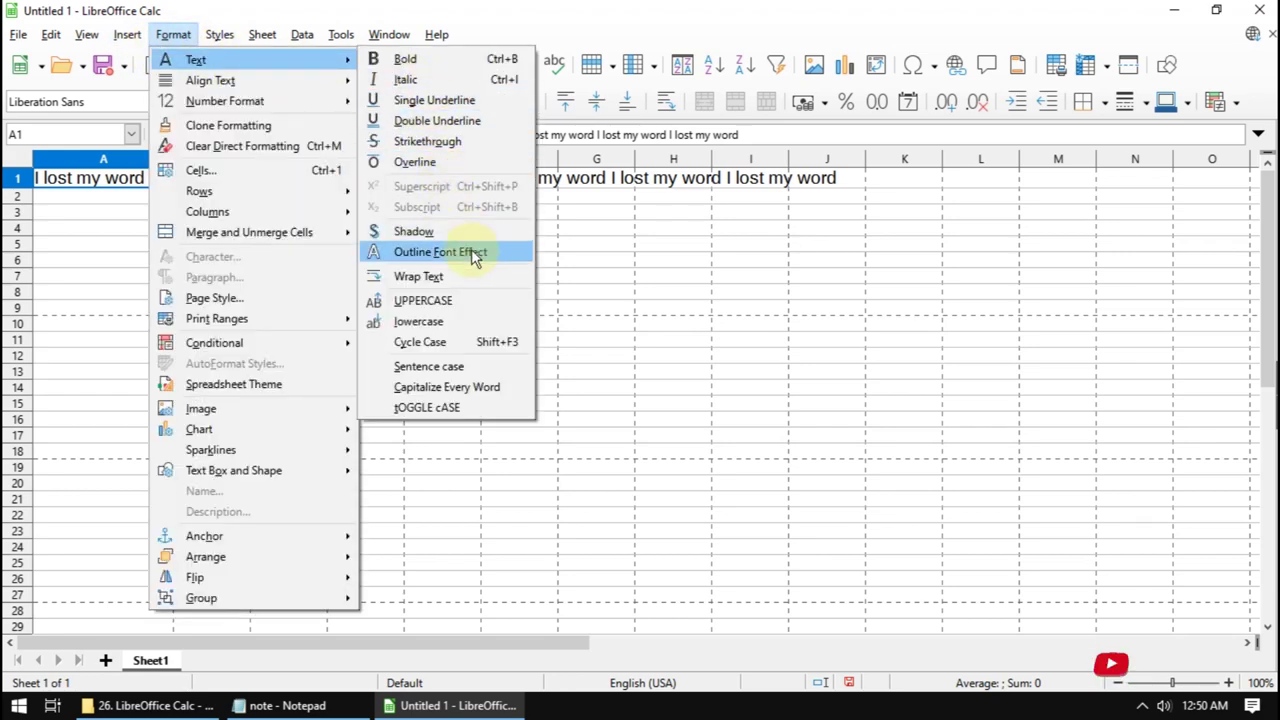
Cycle A1's text through uppercase and lowercase until it reads 'I Lost My Word'
{"action": "left_click", "coordinate": [476, 303]}
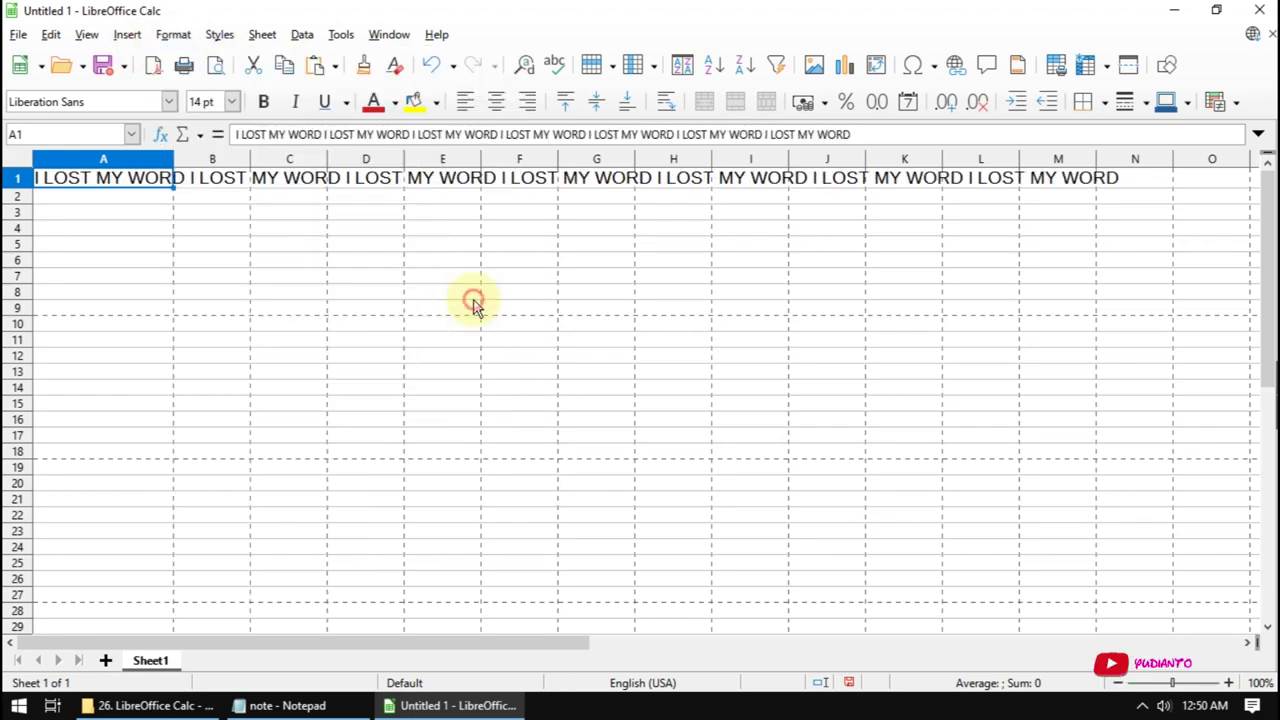
{"action": "left_click", "coordinate": [178, 36]}
{"action": "mouse_move", "coordinate": [196, 60]}
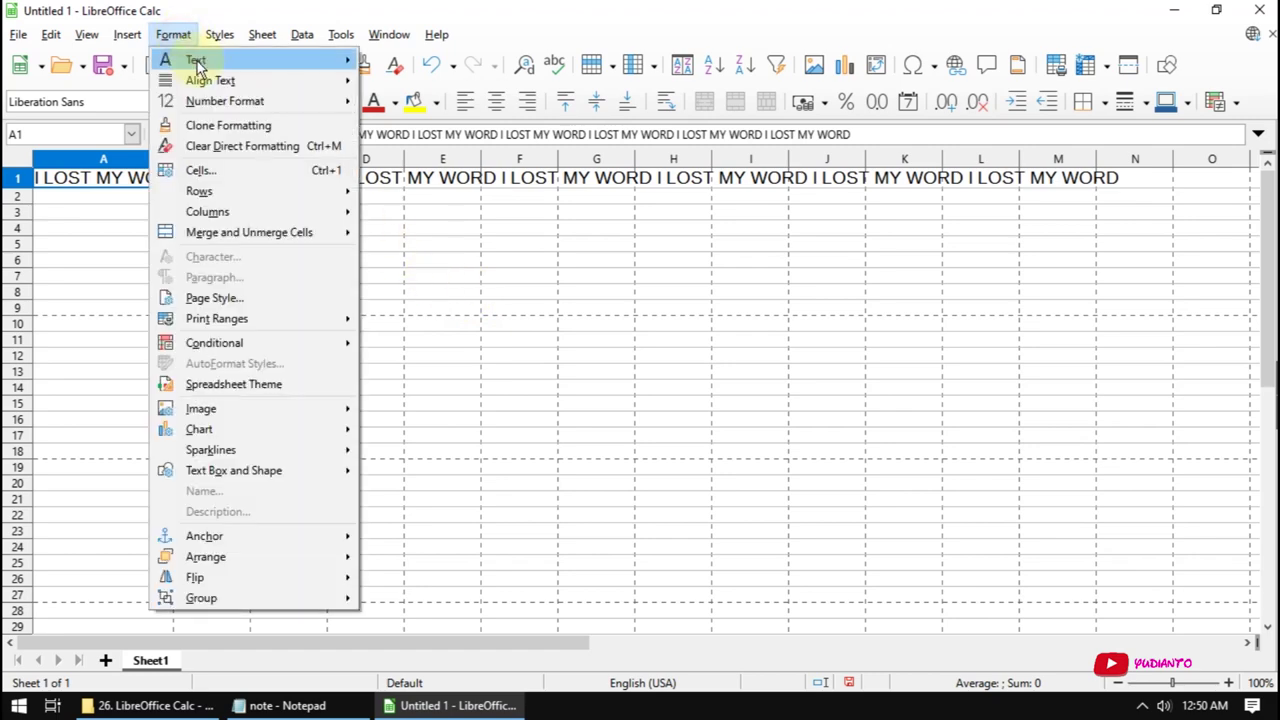
{"action": "left_click", "coordinate": [430, 341]}
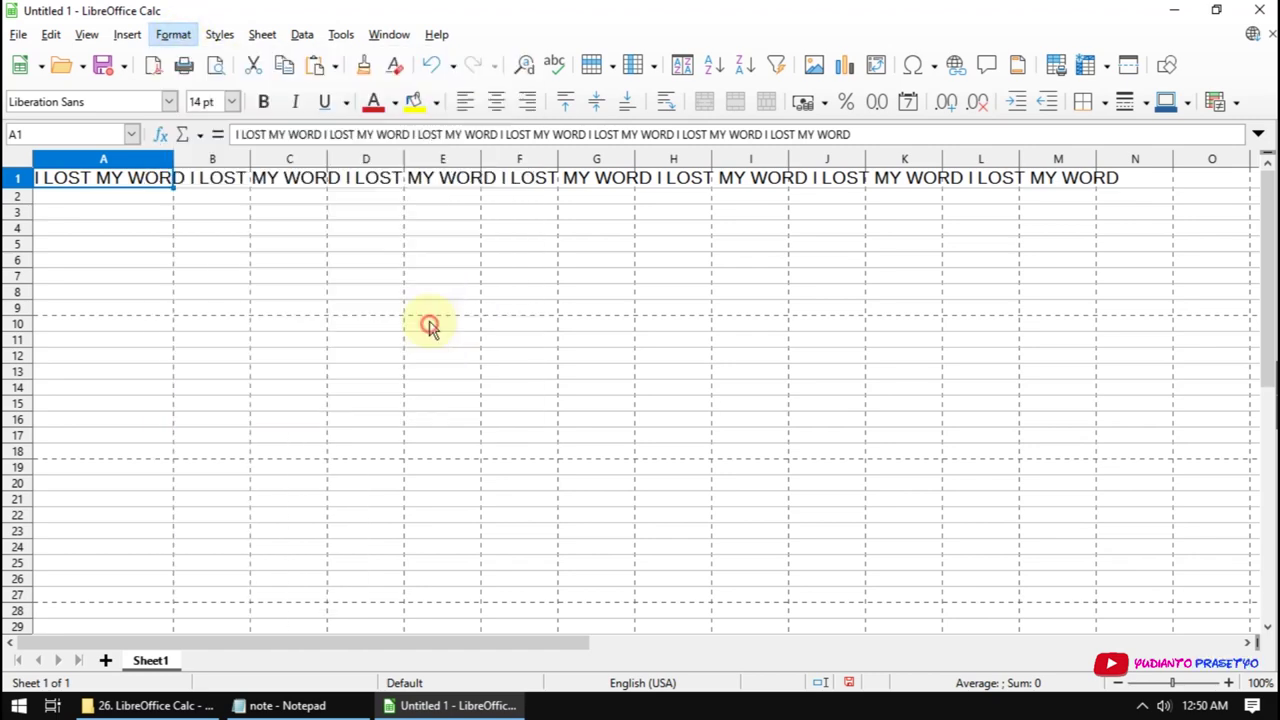
{"action": "left_click", "coordinate": [175, 35]}
{"action": "mouse_move", "coordinate": [196, 60]}
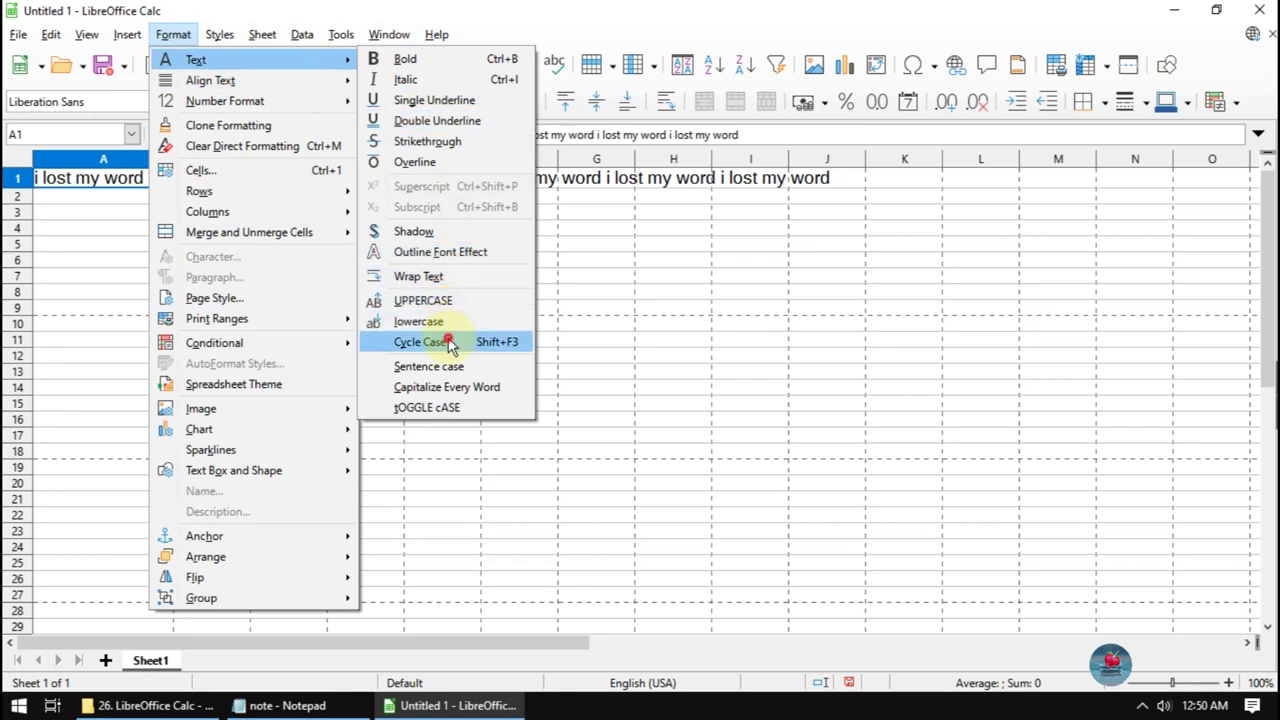
{"action": "left_click", "coordinate": [430, 341]}
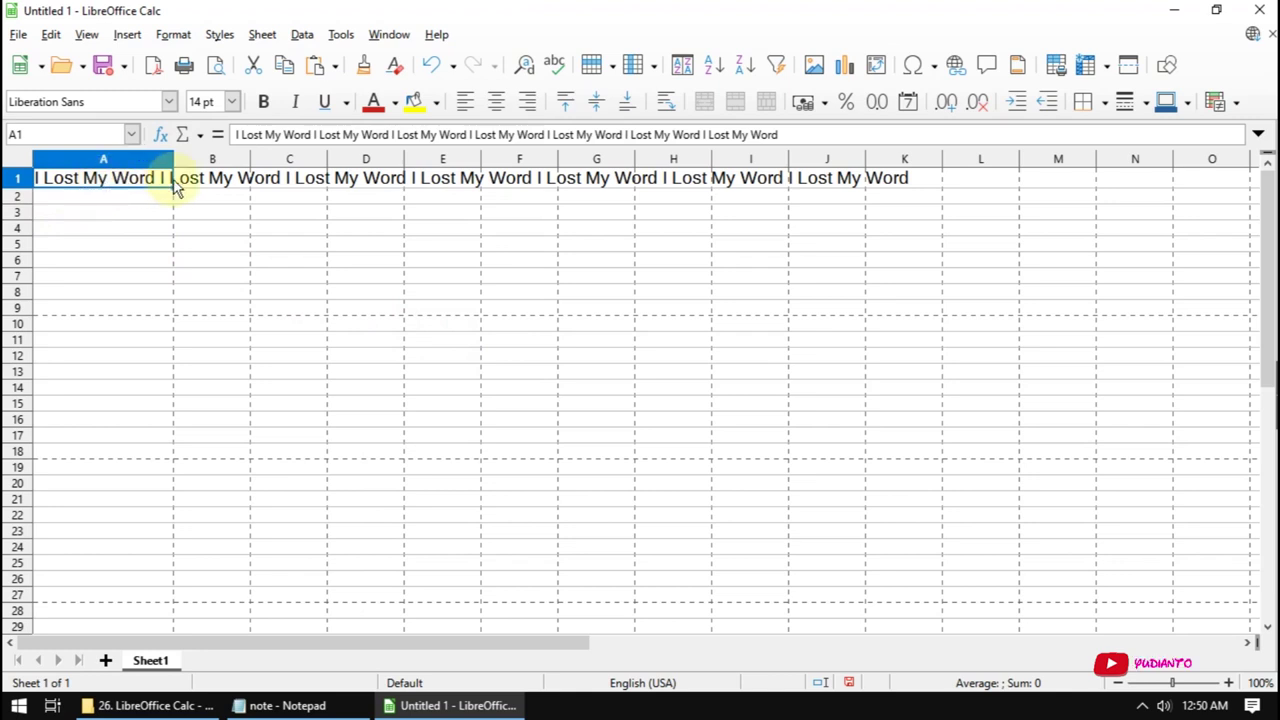
{"action": "left_click", "coordinate": [363, 65]}
{"action": "left_click", "coordinate": [173, 34]}
{"action": "mouse_move", "coordinate": [196, 59]}
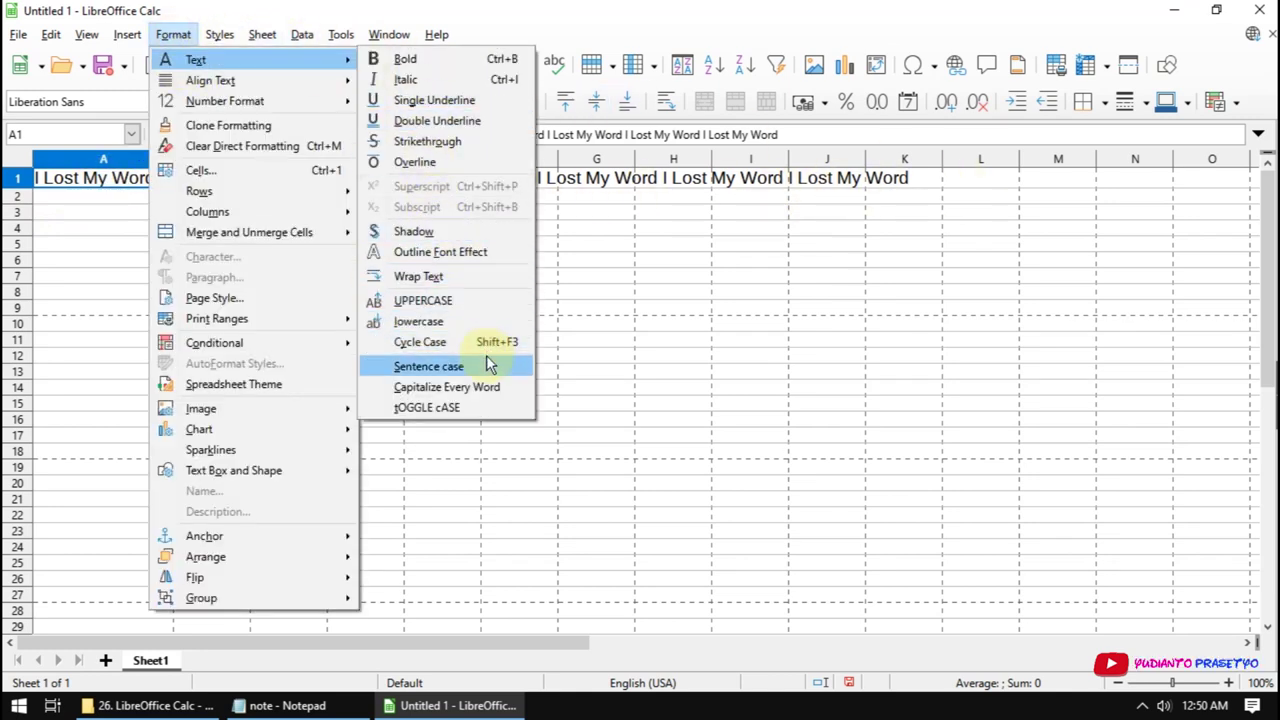
Switch A1 to sentence case, try Capitalize Every Word, then cycle back to sentence case
{"action": "left_click", "coordinate": [483, 370]}
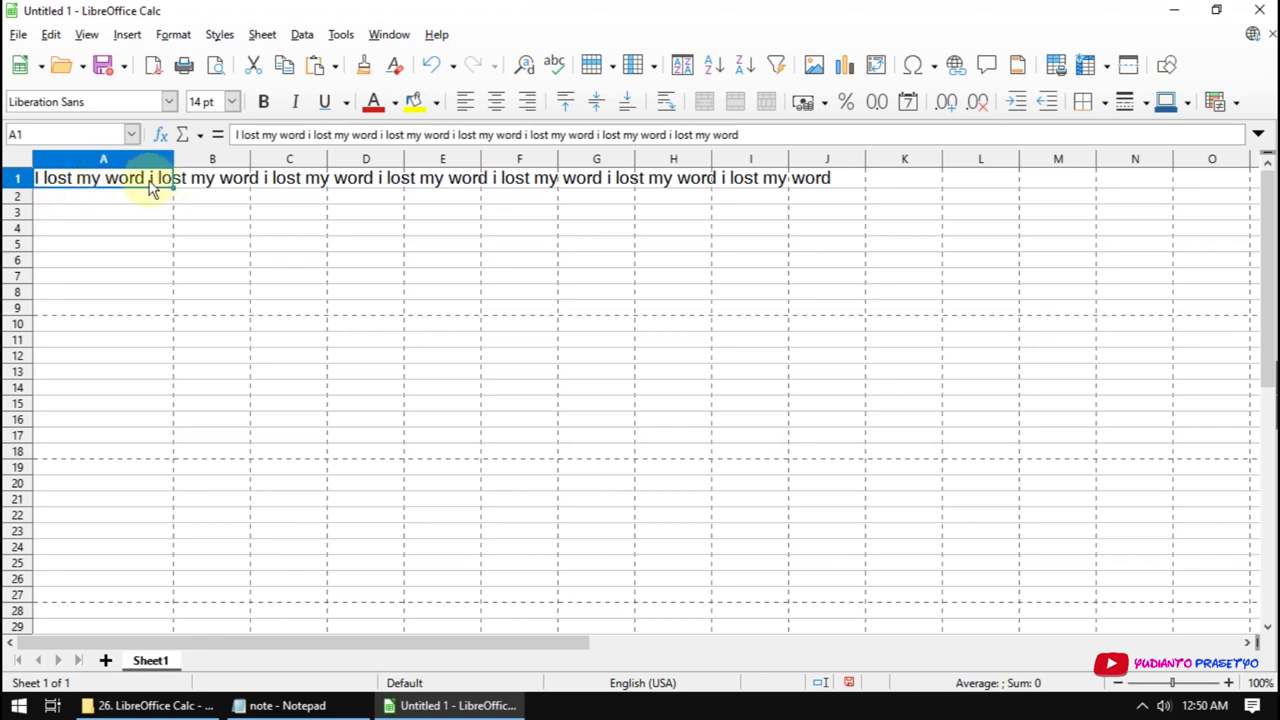
{"action": "left_click", "coordinate": [178, 36]}
{"action": "mouse_move", "coordinate": [196, 60]}
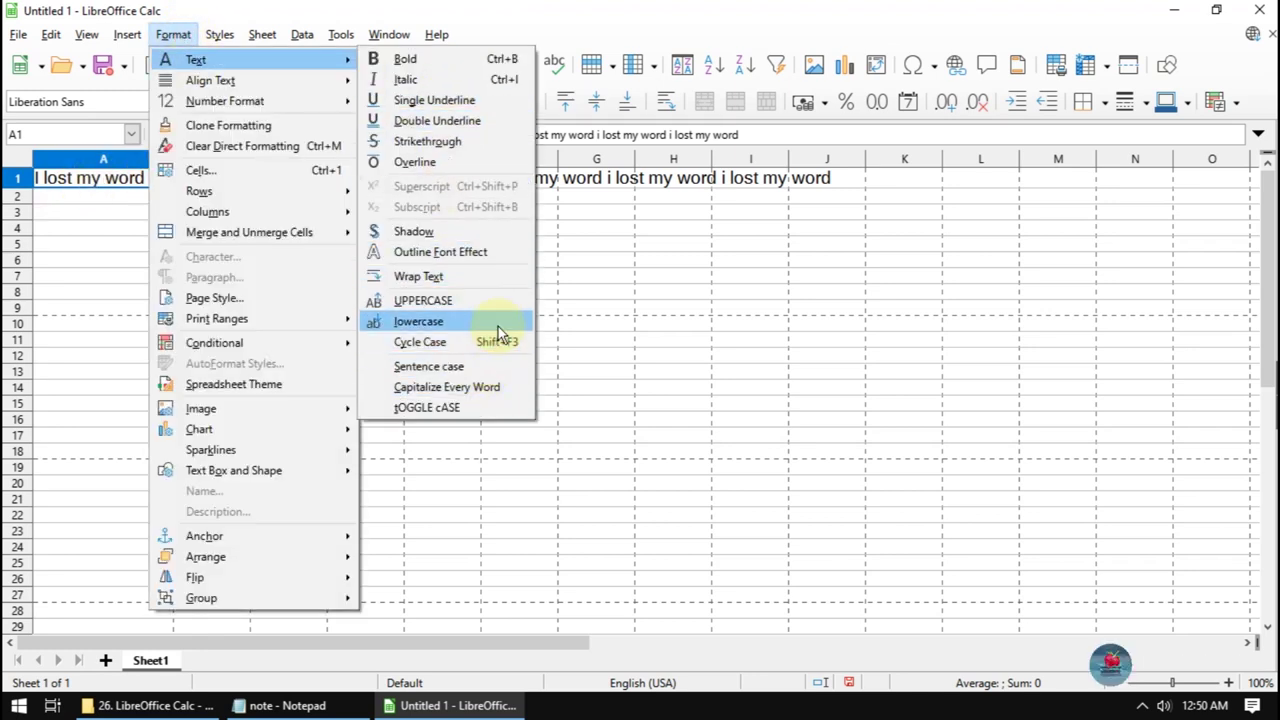
{"action": "left_click", "coordinate": [507, 398]}
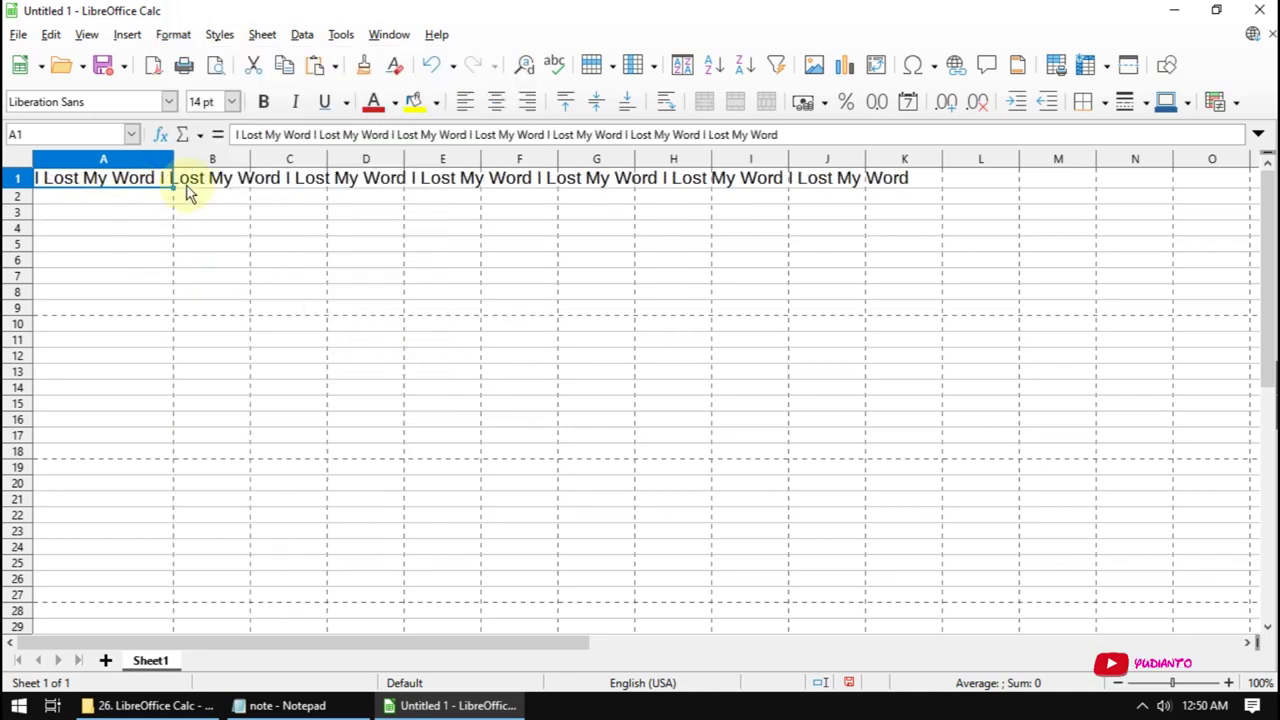
{"action": "left_click", "coordinate": [176, 35]}
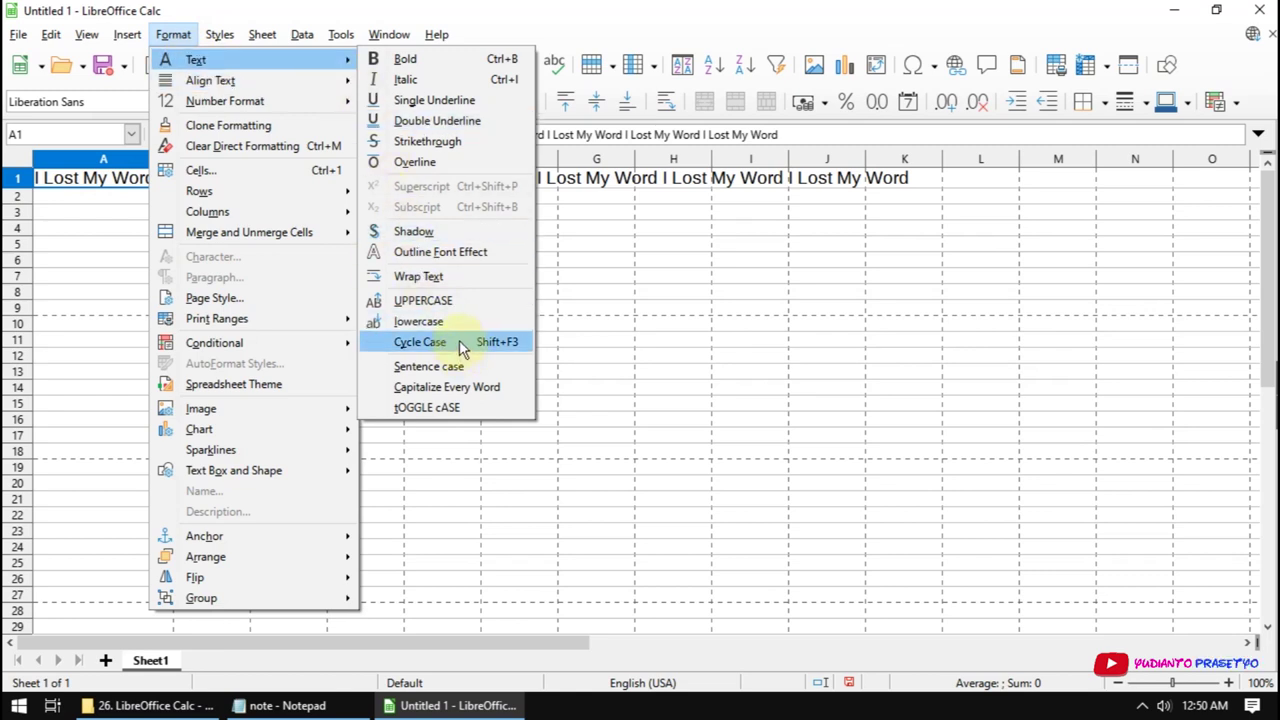
{"action": "left_click", "coordinate": [420, 342]}
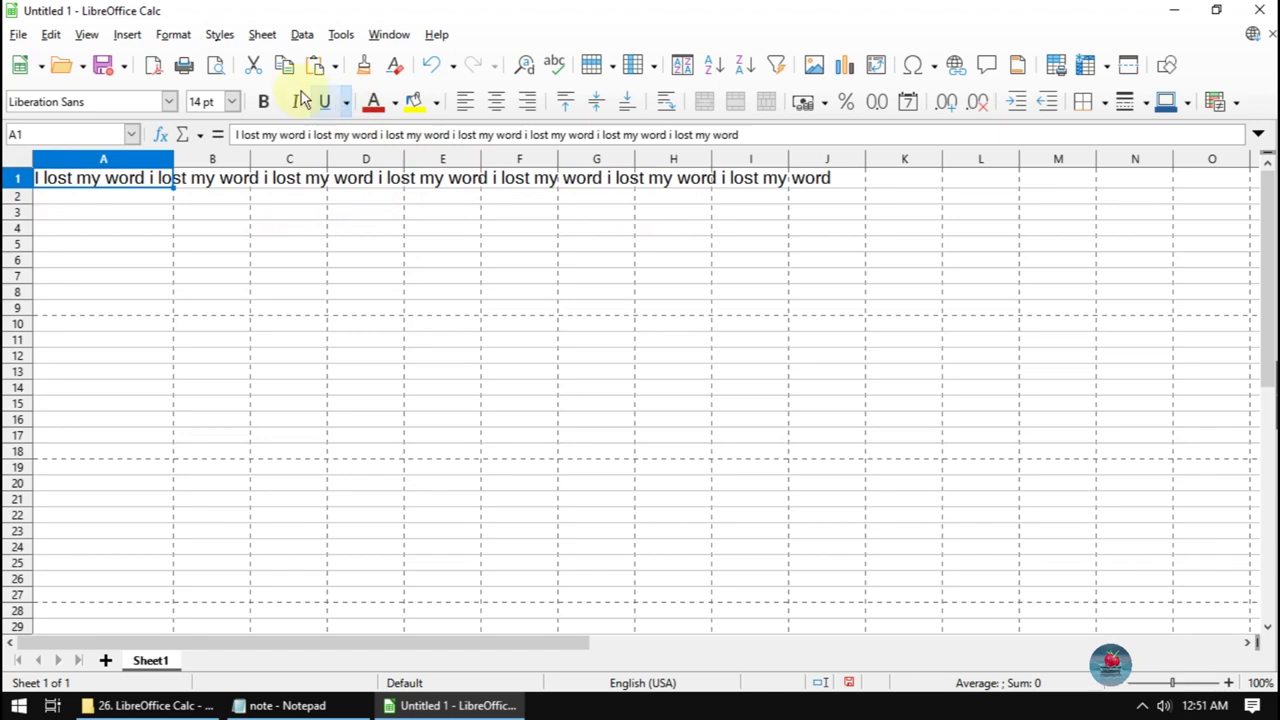
{"action": "left_click", "coordinate": [128, 36]}
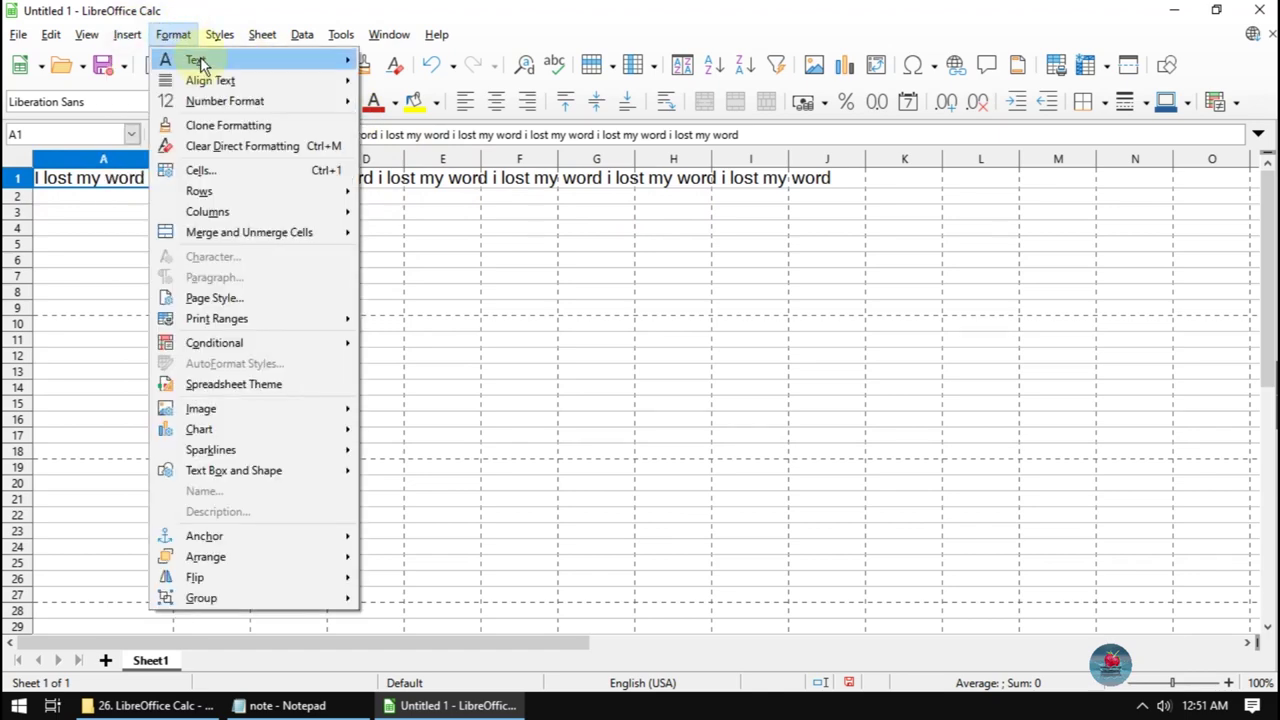
{"action": "left_click", "coordinate": [421, 344]}
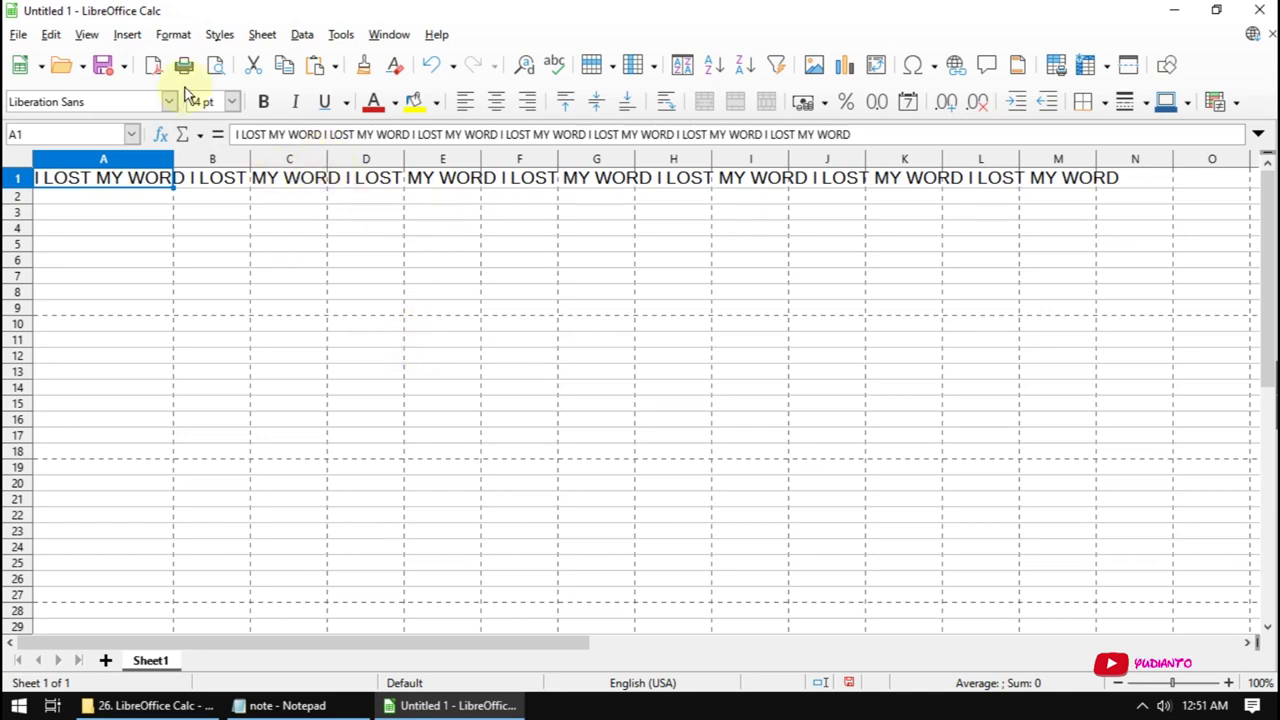
{"action": "left_click", "coordinate": [179, 42]}
{"action": "mouse_move", "coordinate": [196, 60]}
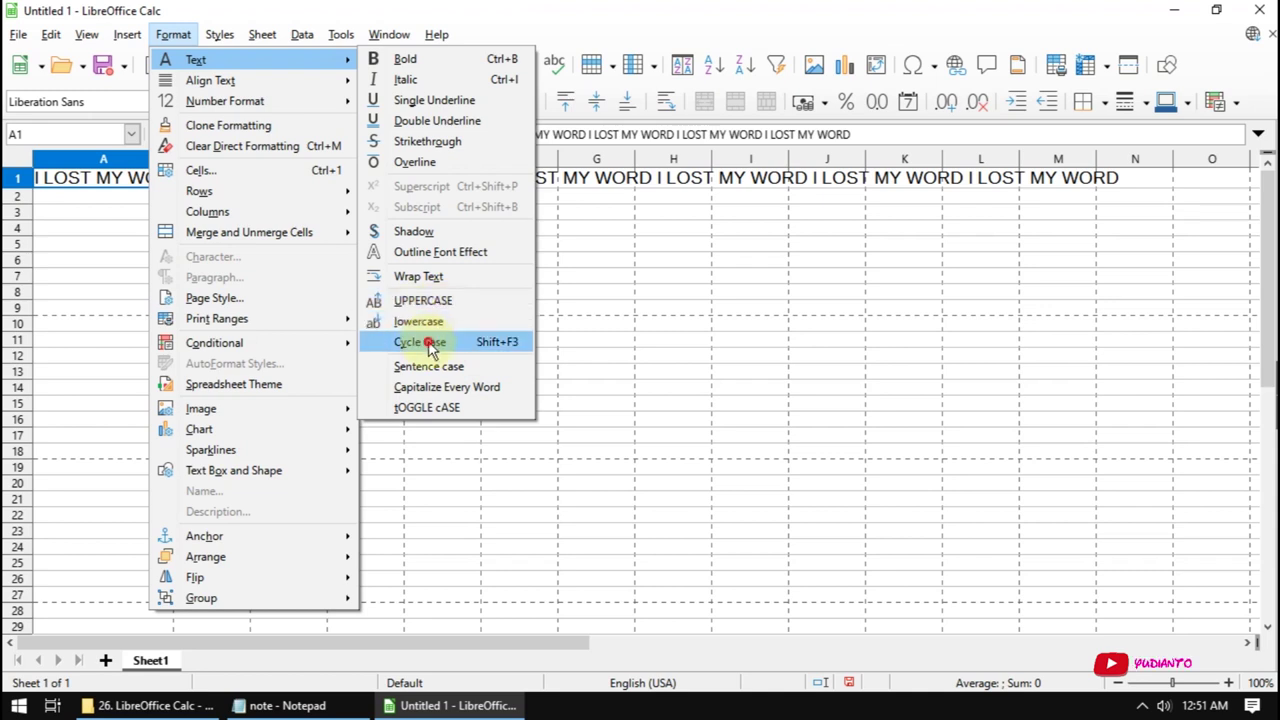
{"action": "left_click", "coordinate": [428, 343]}
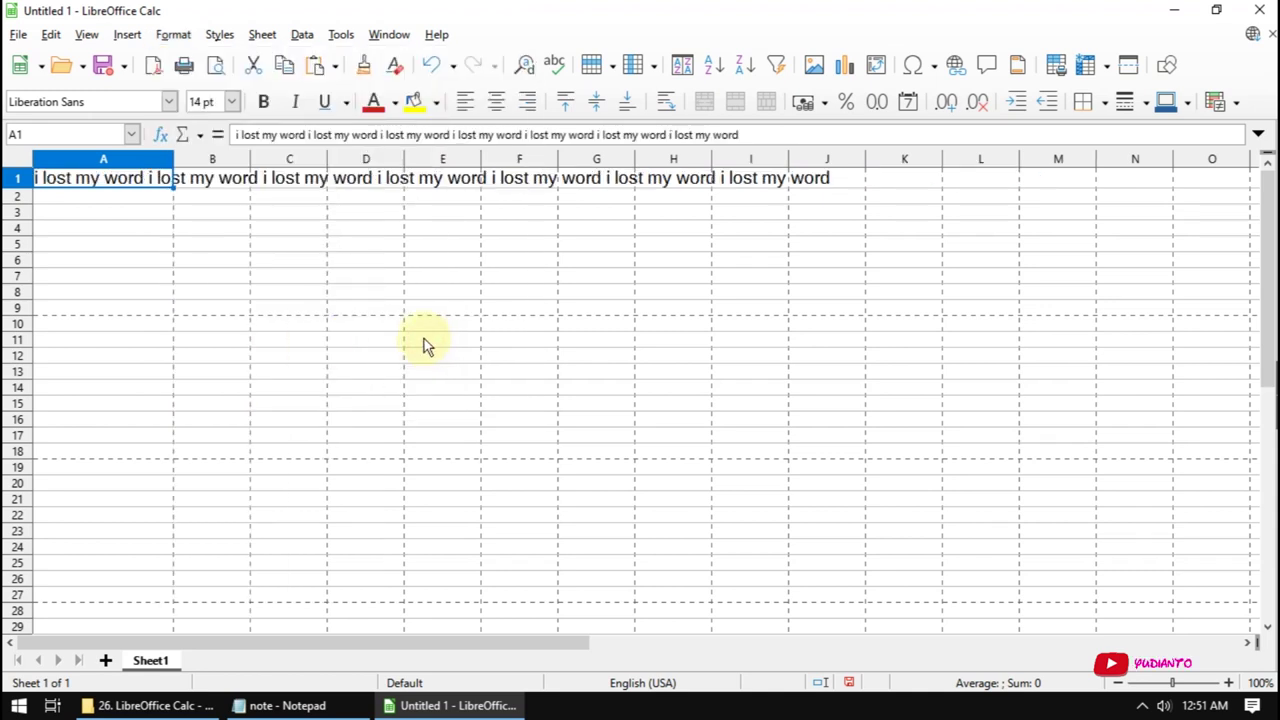
{"action": "left_click", "coordinate": [175, 36]}
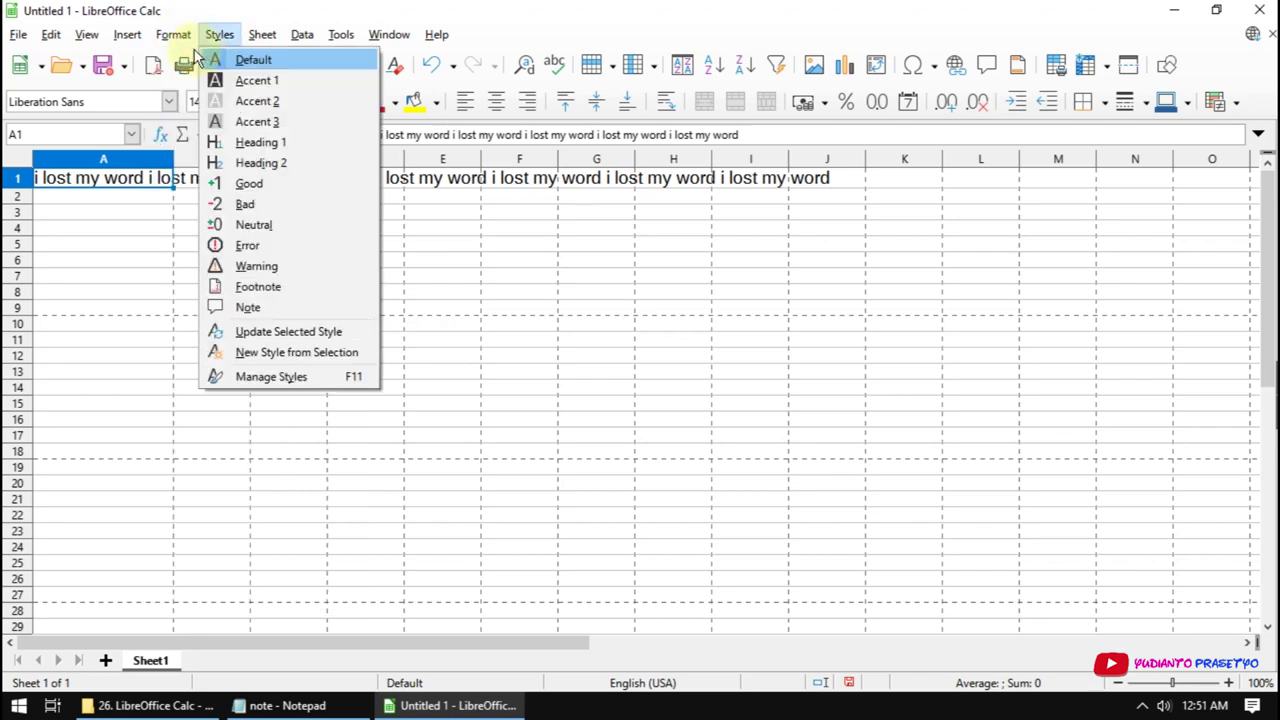
{"action": "left_click", "coordinate": [405, 342]}
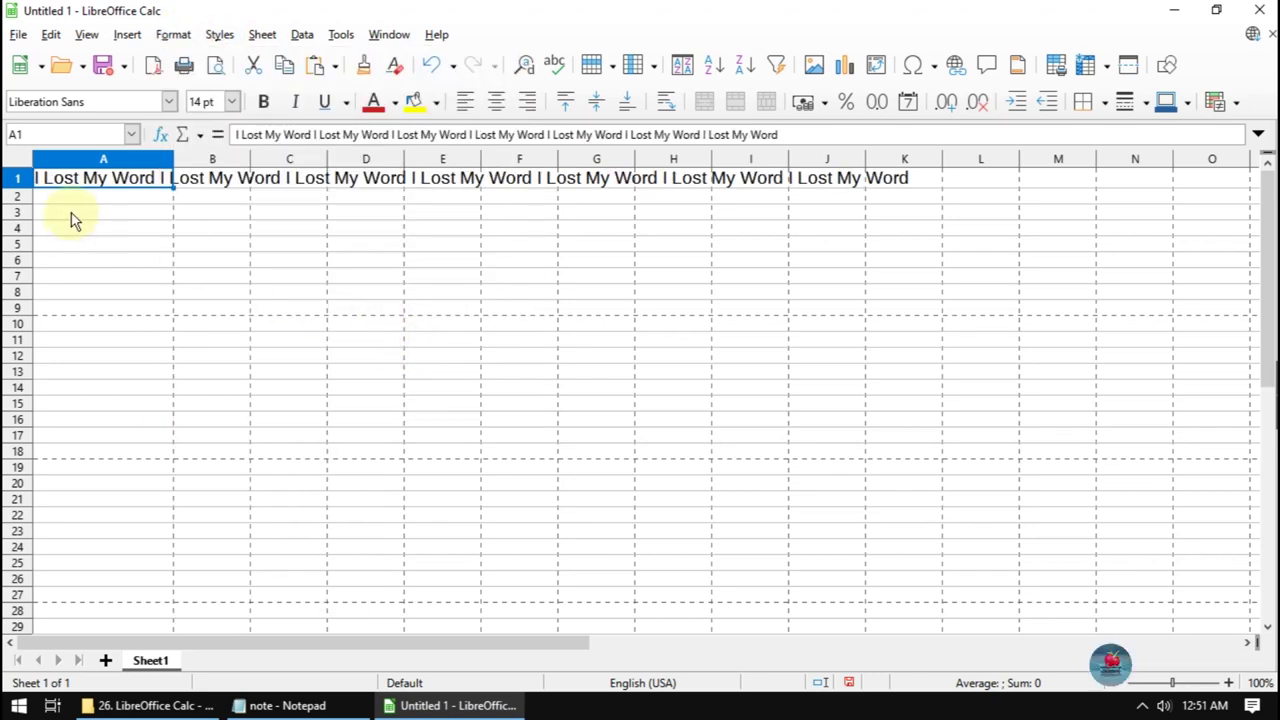
{"action": "left_click", "coordinate": [127, 34]}
{"action": "mouse_move", "coordinate": [173, 34]}
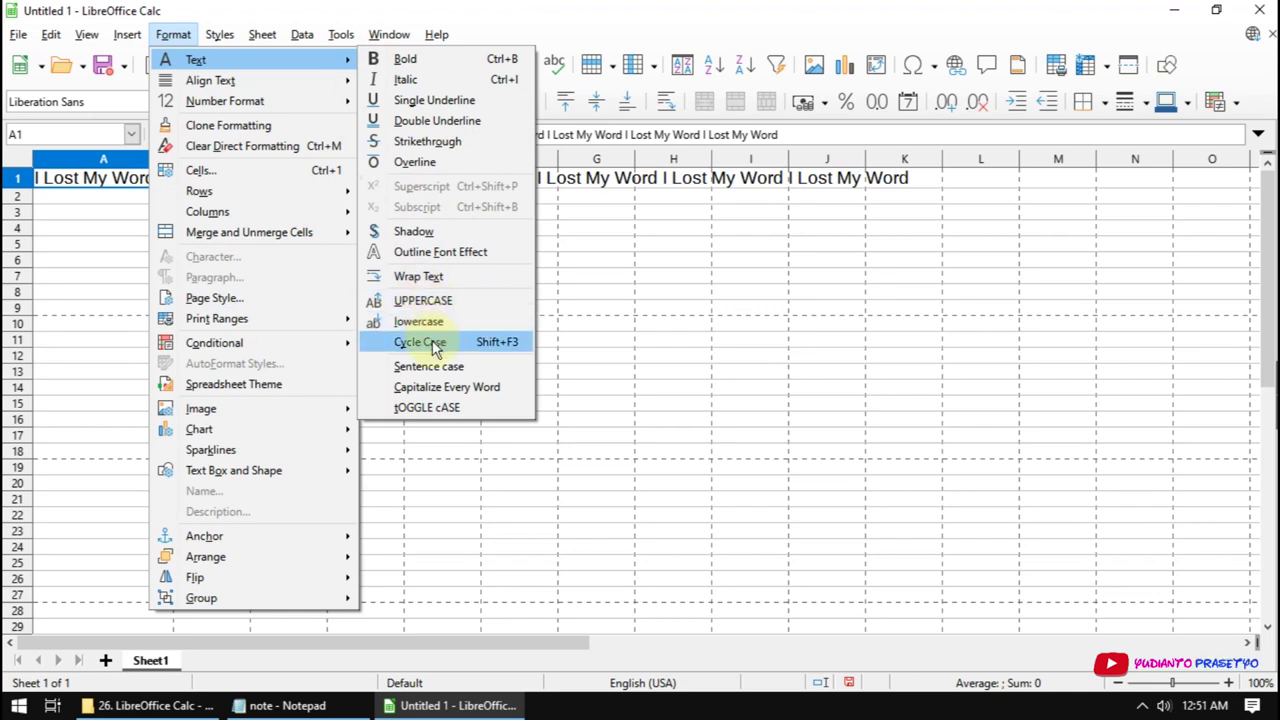
{"action": "left_click", "coordinate": [431, 342]}
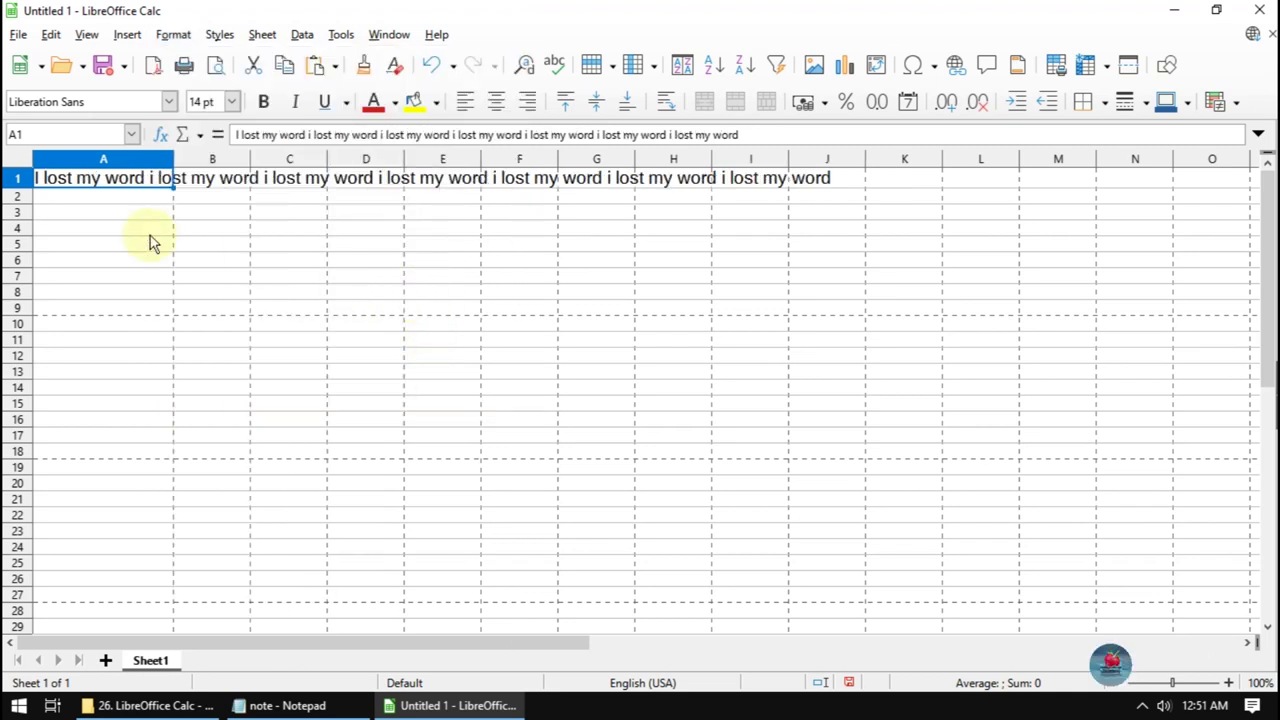
Apply Capitalize Every Word to A1, then tOGGLE cASE so it reads 'i lOST mY wORD'
{"action": "left_click", "coordinate": [175, 34]}
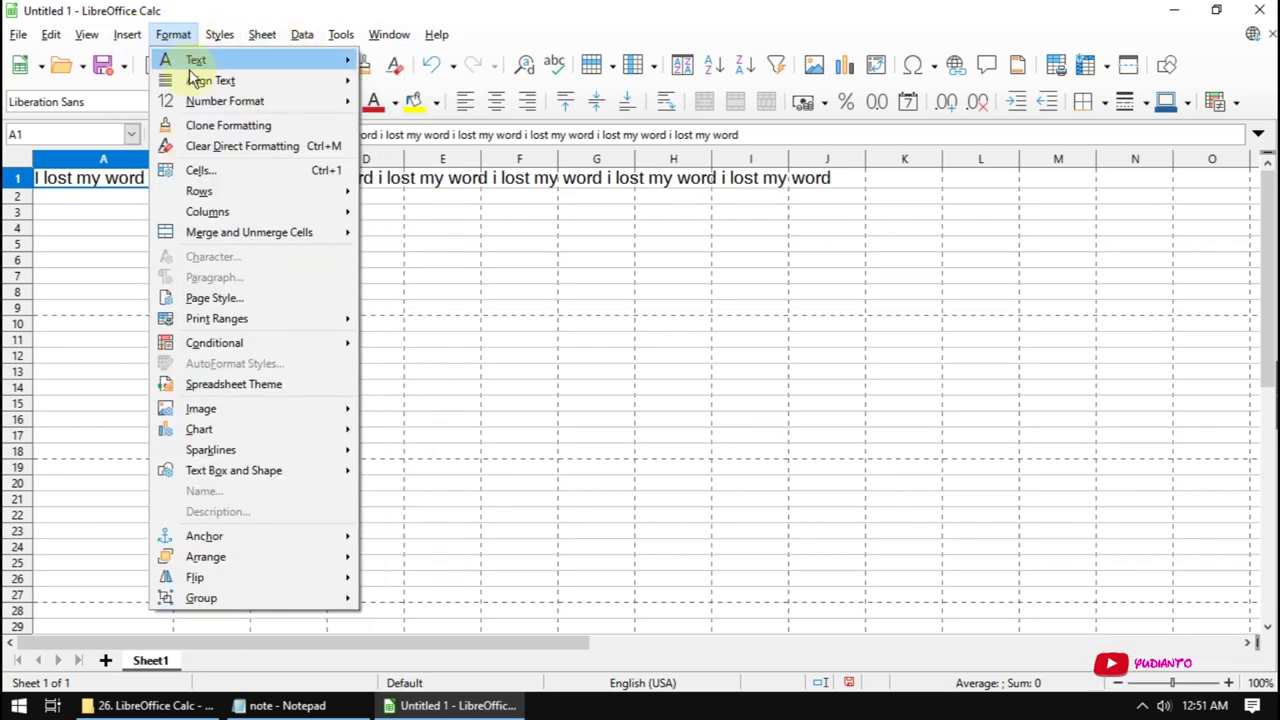
{"action": "mouse_move", "coordinate": [196, 60]}
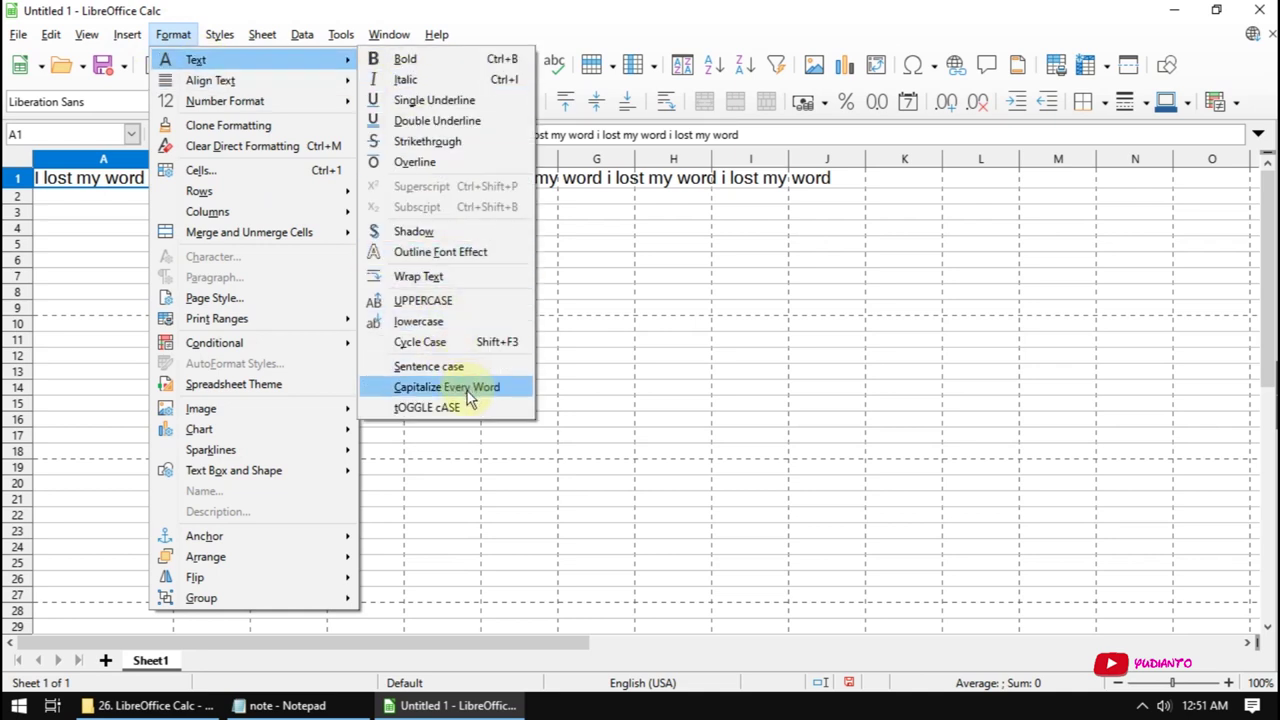
{"action": "left_click", "coordinate": [467, 392]}
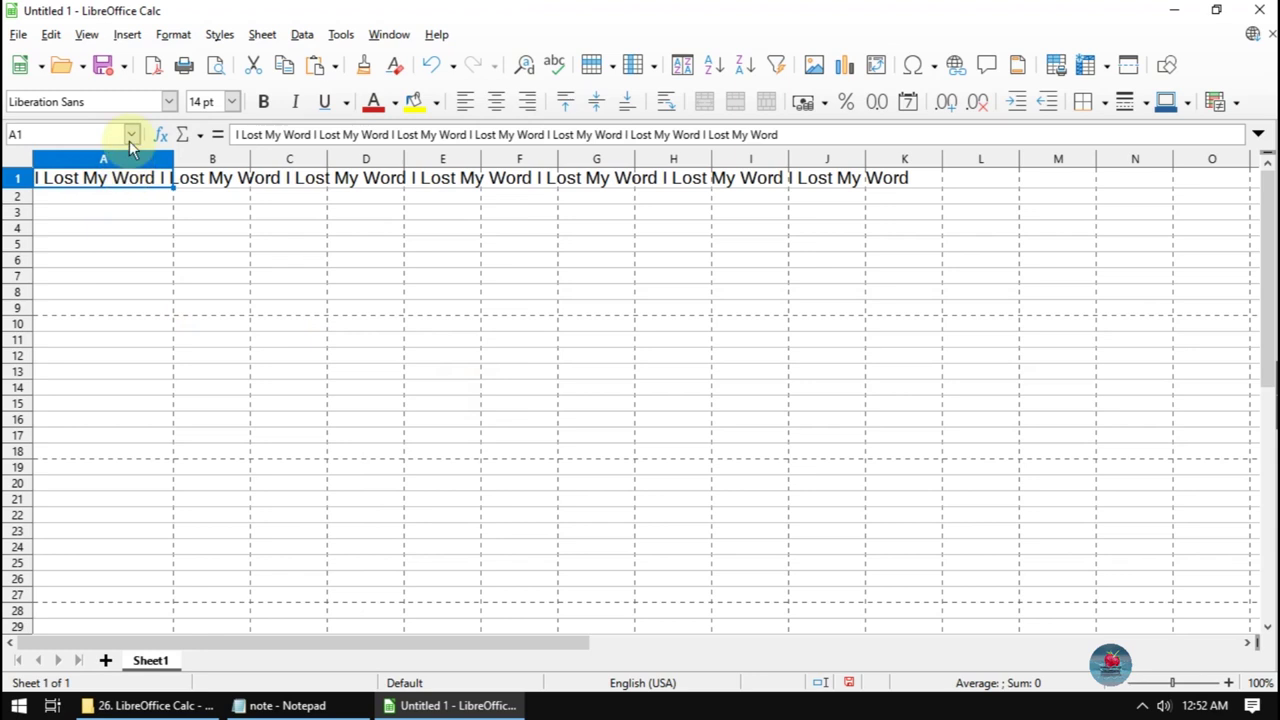
{"action": "left_click", "coordinate": [165, 36]}
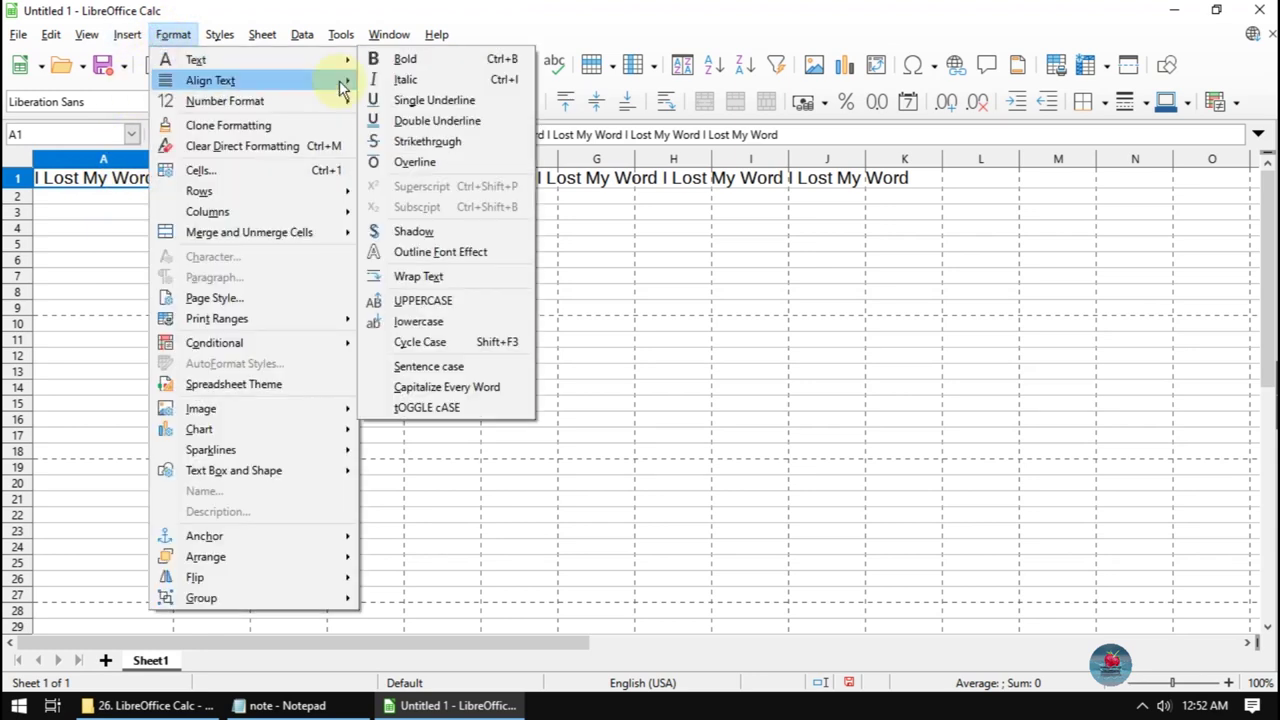
{"action": "mouse_move", "coordinate": [196, 60]}
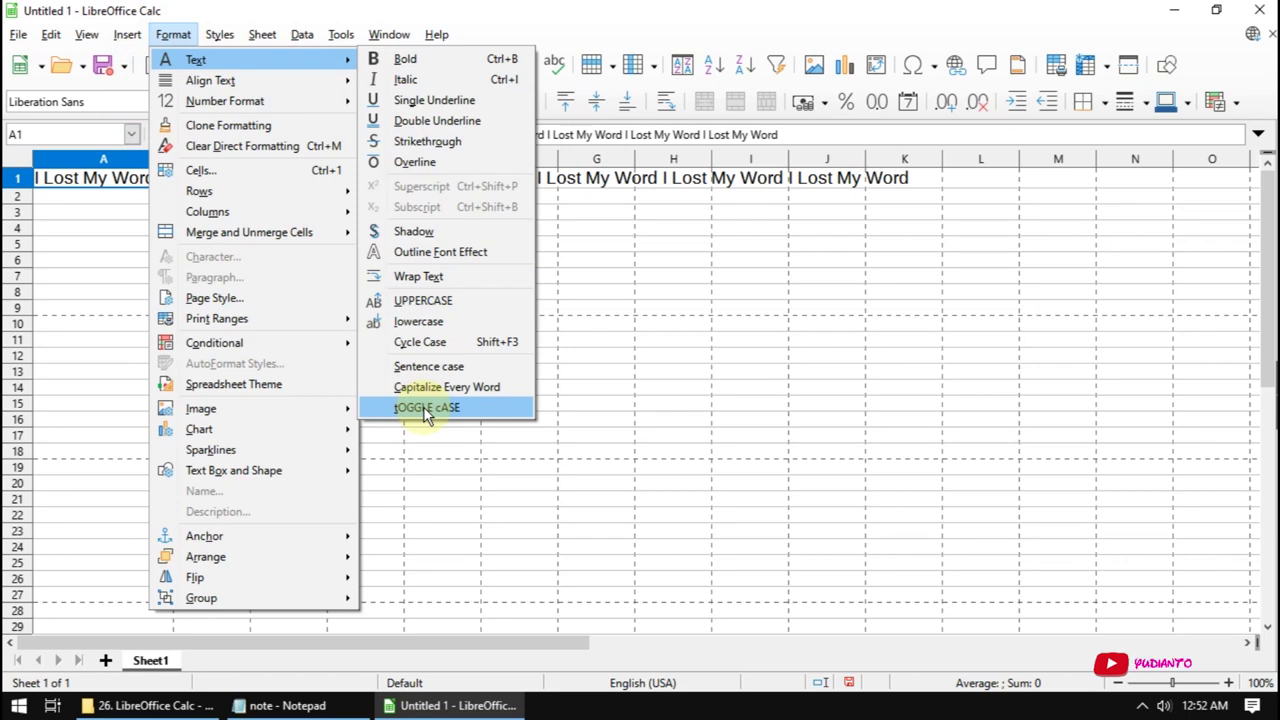
{"action": "left_click", "coordinate": [424, 407]}
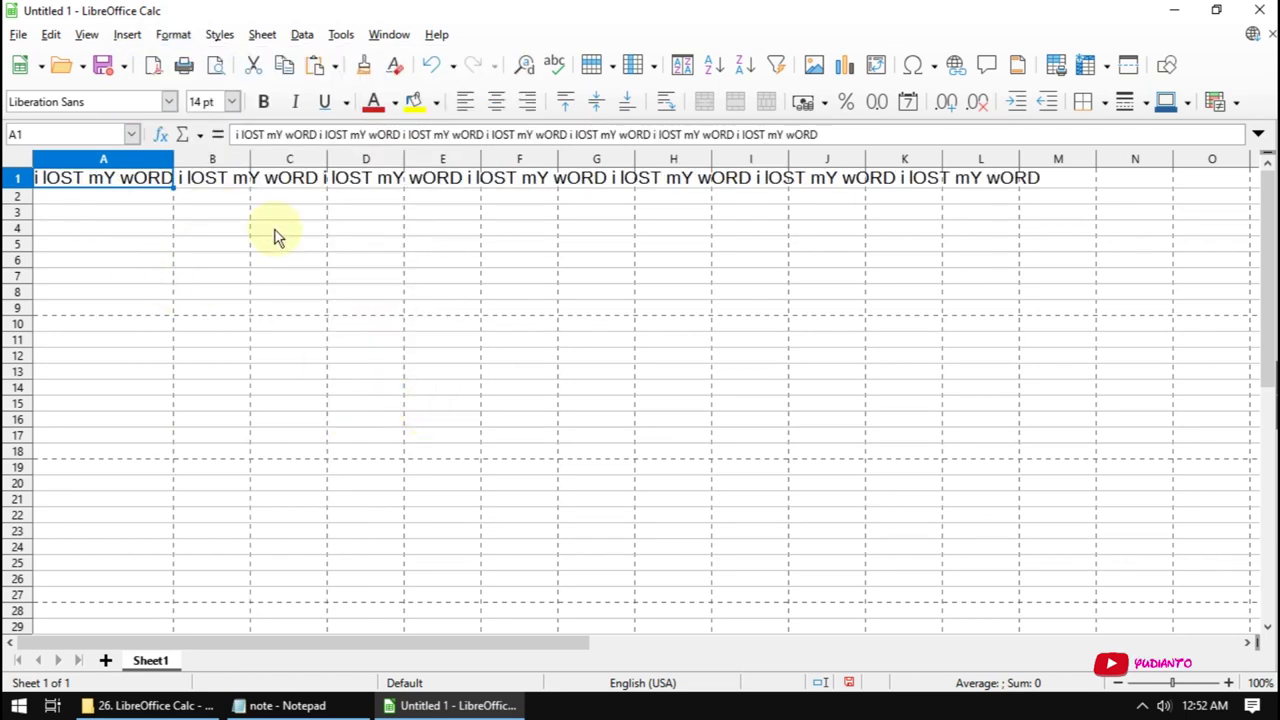